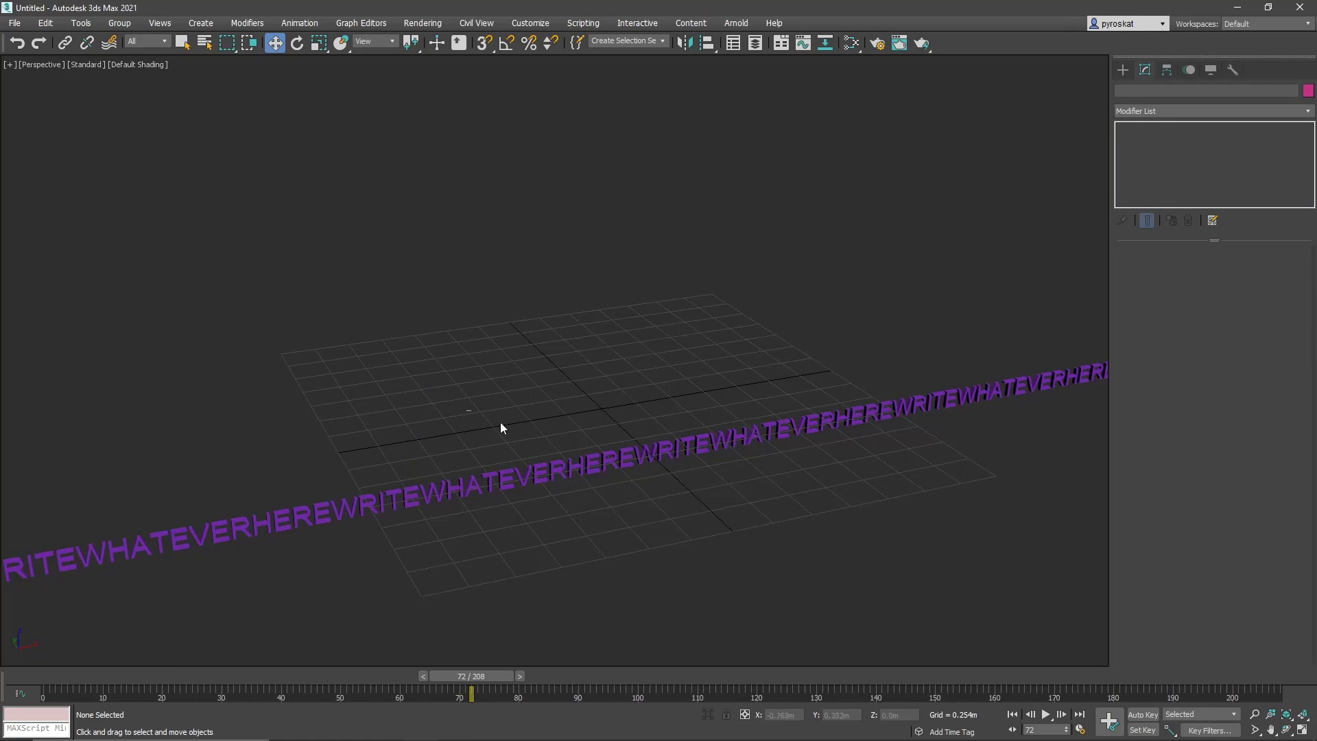
Step: Box-select the purple 'WRITEWHATEVERHERE' TextPlus text and frame it from above the grid
drag(500, 422, 745, 503)
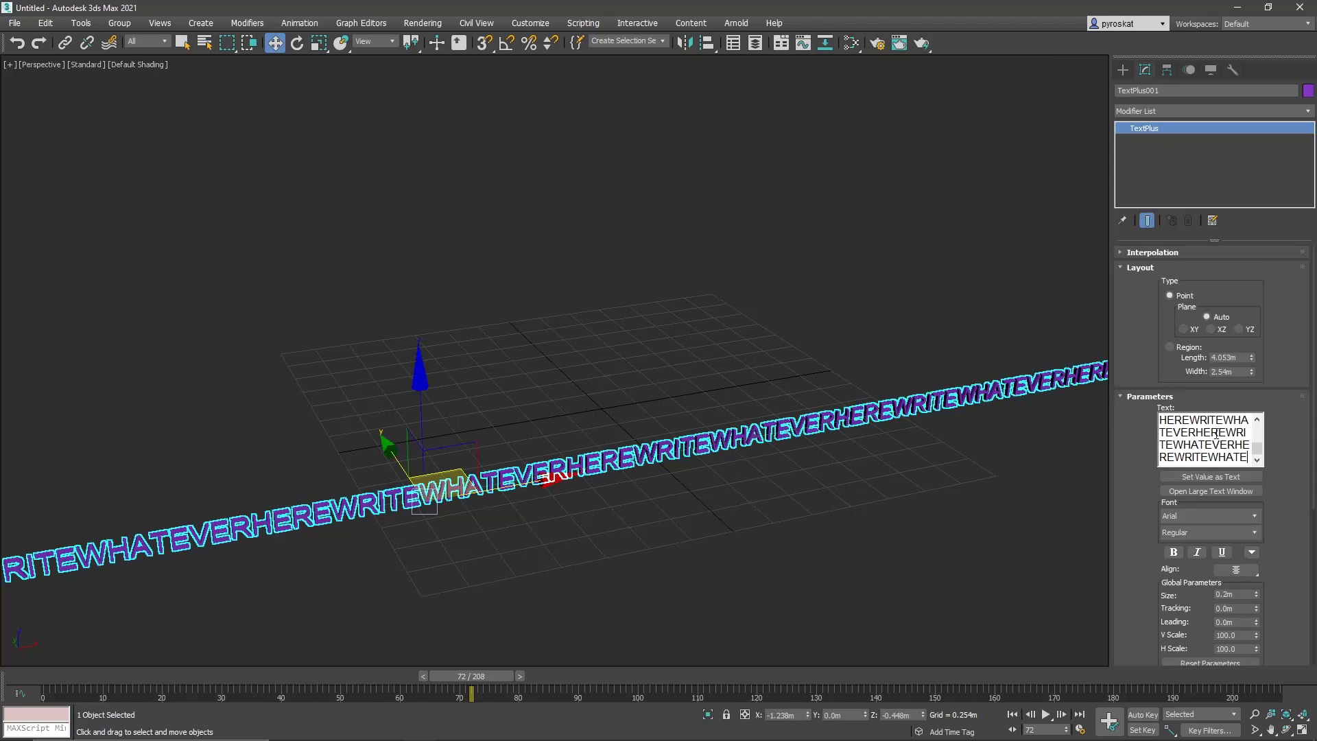
scroll(788, 328, down, 10)
middle_drag(787, 328, 741, 371)
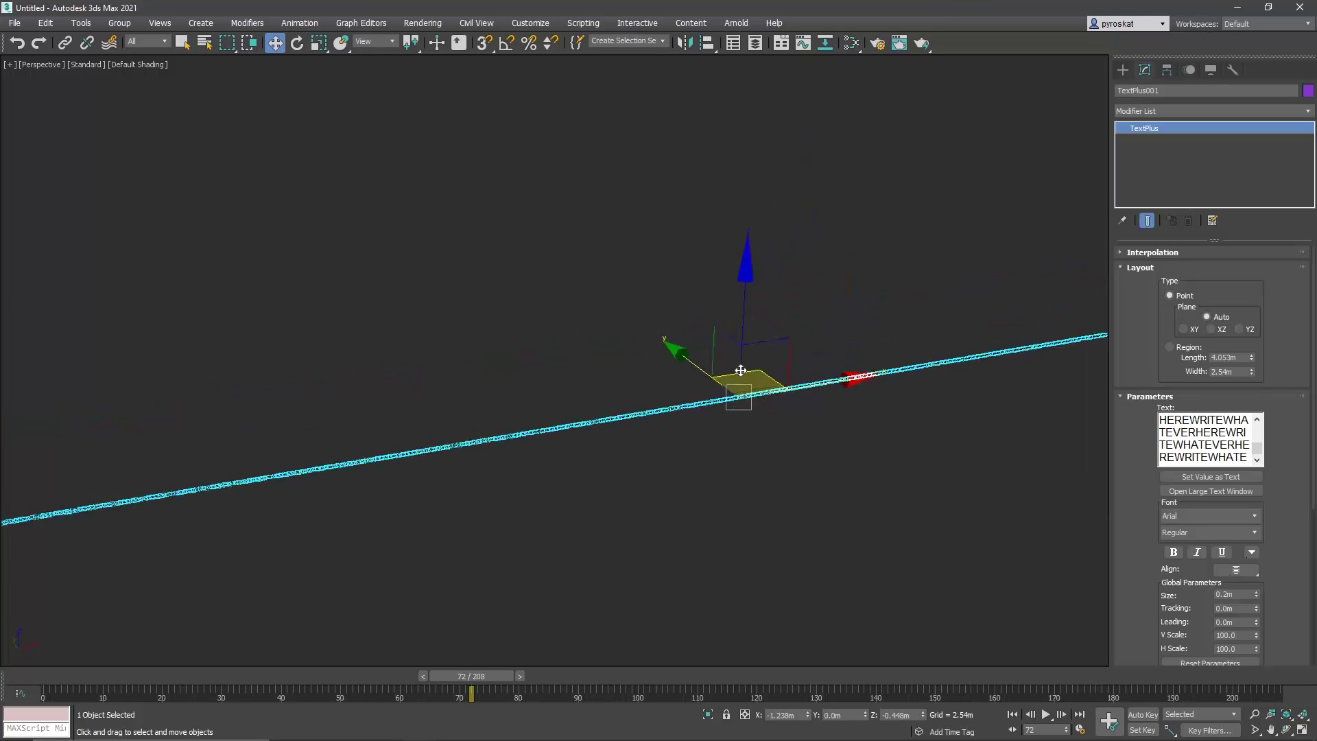
scroll(825, 436, up, 5)
alt+middle_drag(843, 469, 747, 413)
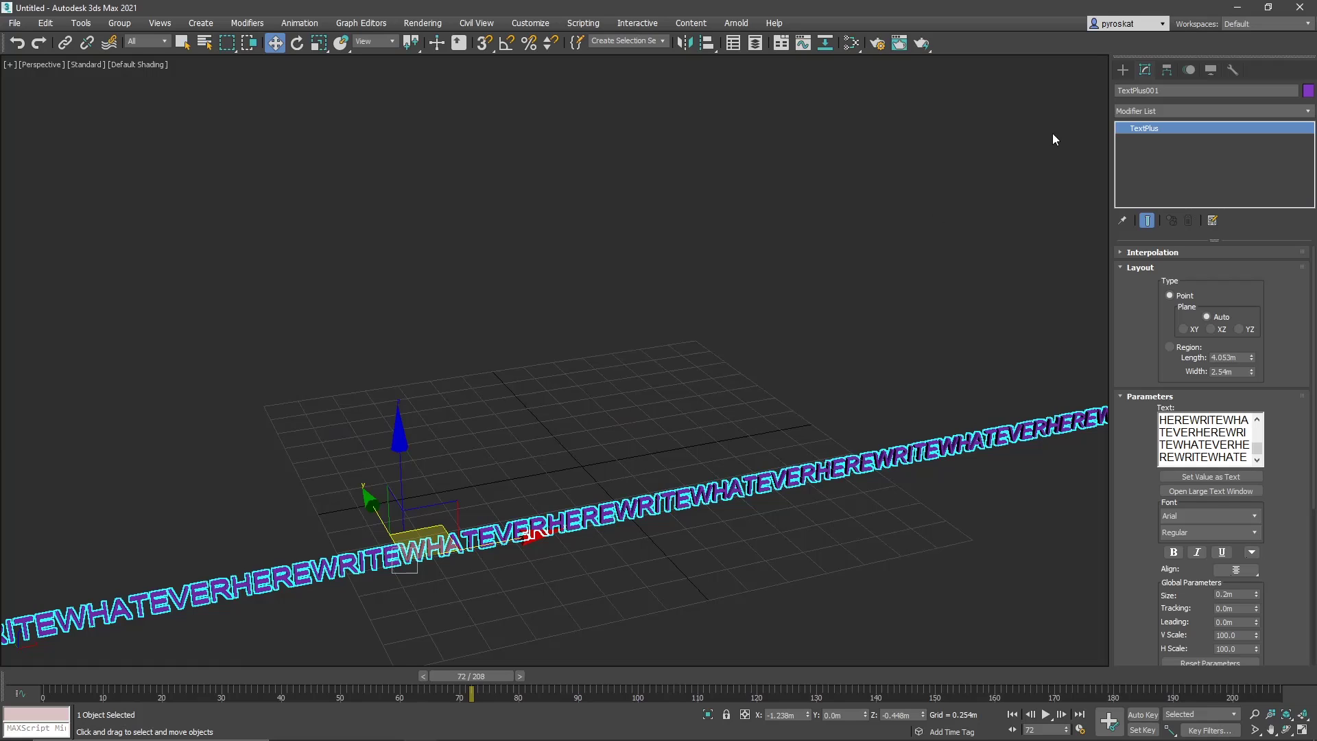
Step: Switch the Create panel from Shapes back to the Extended Primitives geometry list
click(1122, 70)
click(1137, 89)
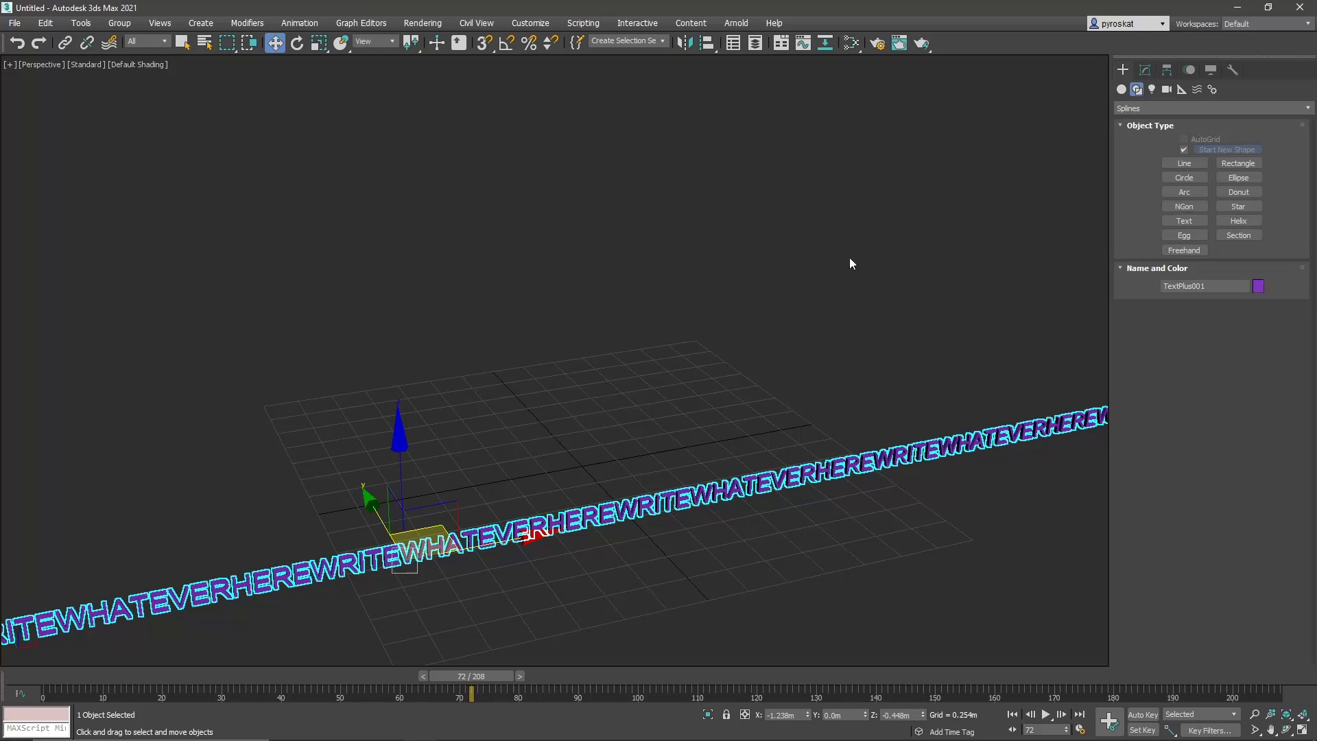
click(1122, 90)
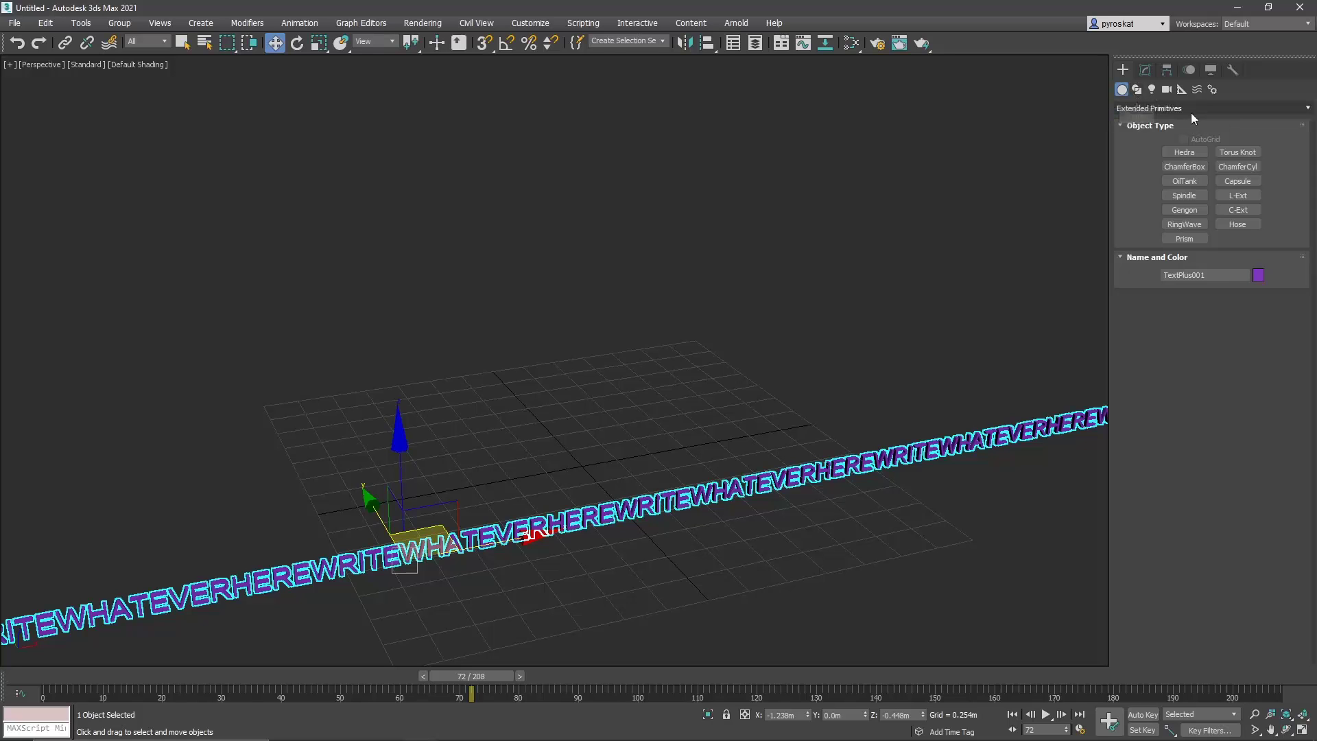
Step: Draw a Torus Knot from the grid centre with a 0.269m tube
click(1237, 151)
drag(577, 462, 654, 404)
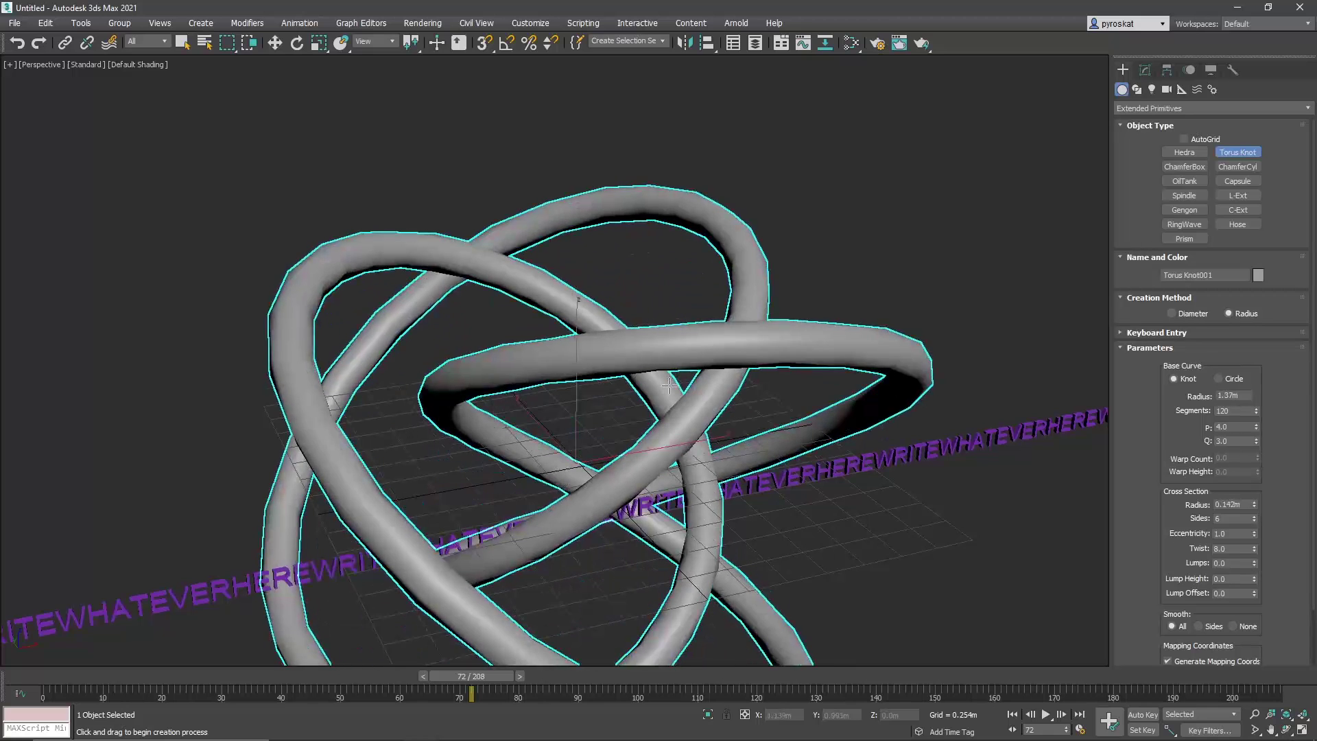
click(627, 426)
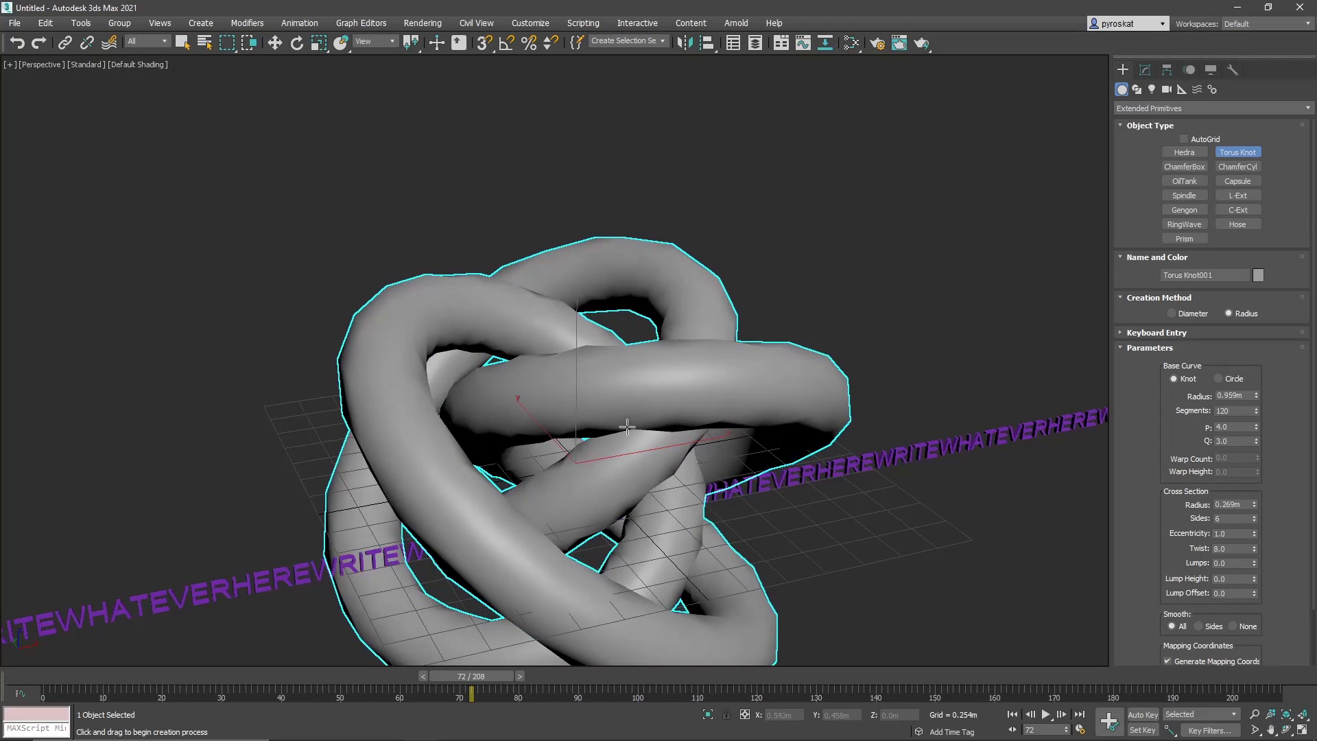
Step: Try P 2 on the torus knot, then set P back to 4
double_click(1231, 426)
text(2)
key(Return)
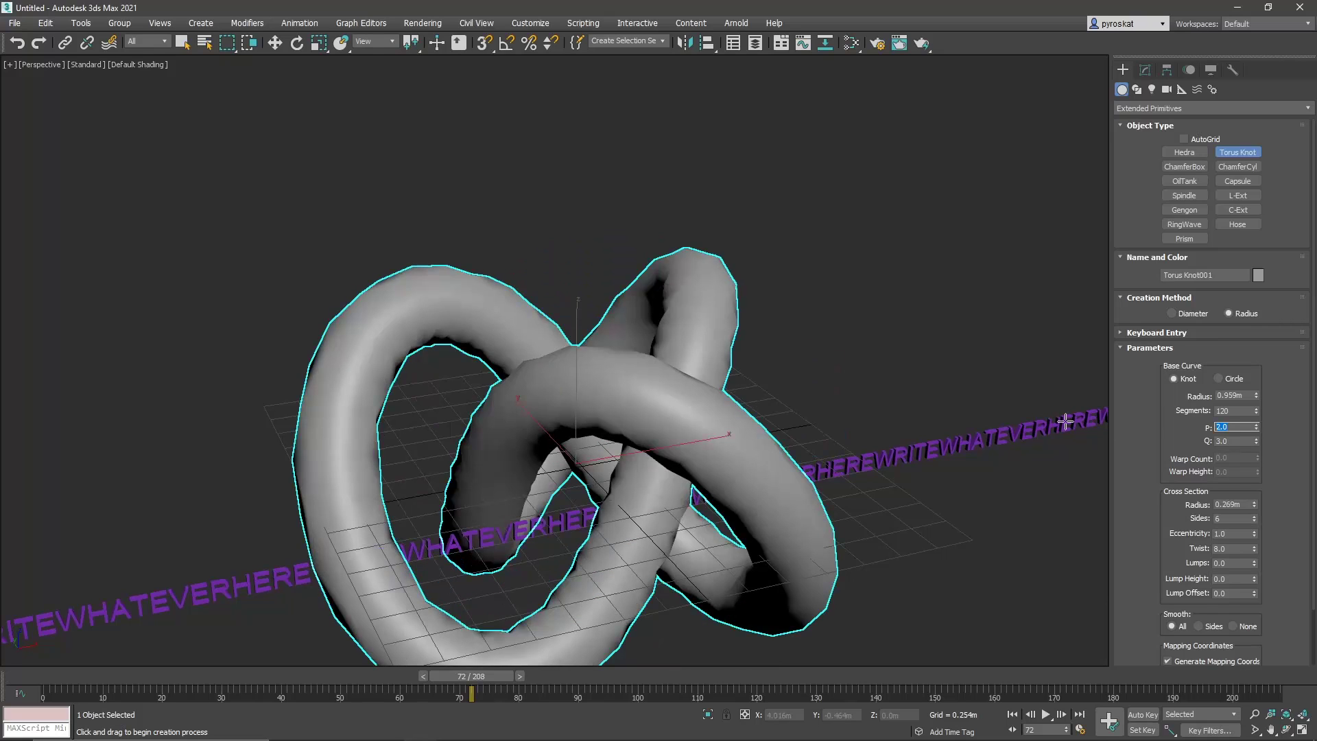
text(4)
key(Return)
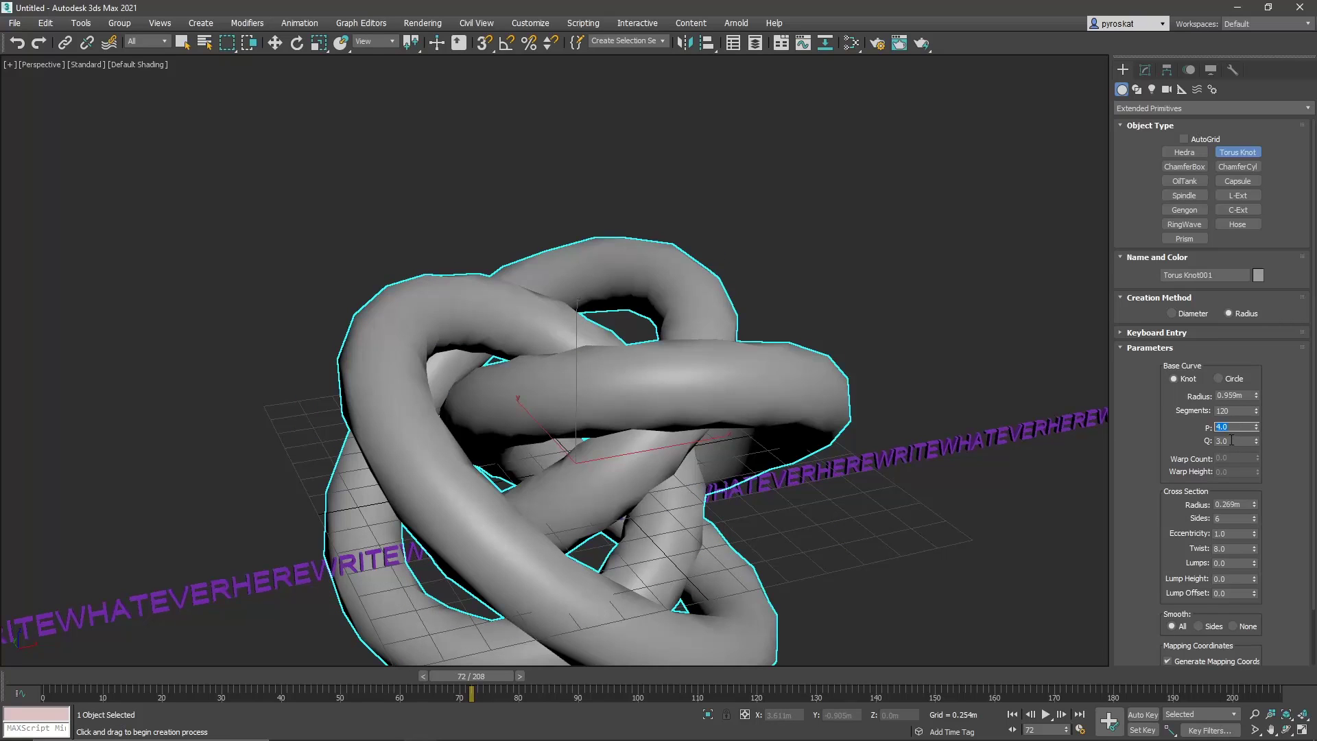
Step: Try Q values 6, 8 and 2, settling on Q 3, and orbit around the knot
double_click(1231, 442)
text(6)
key(Return)
text(8)
key(Return)
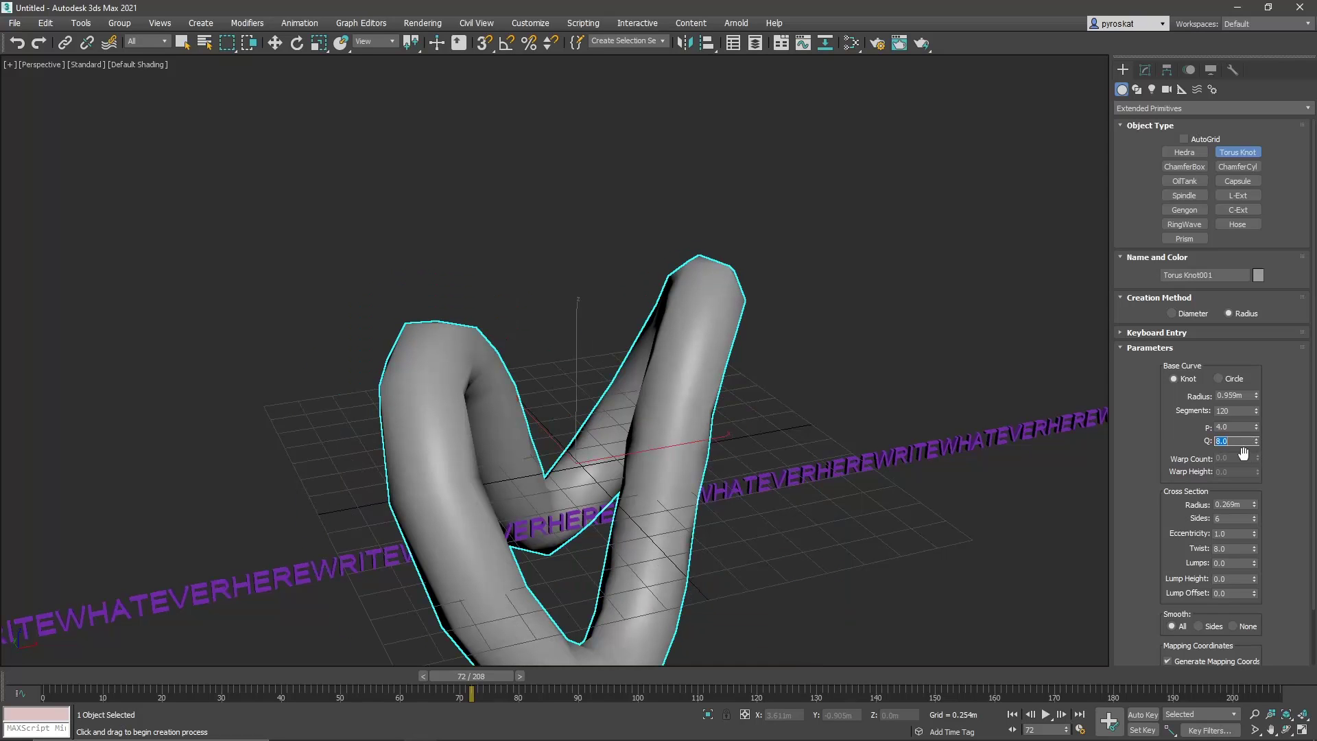
text(2)
key(Return)
text(3)
key(Return)
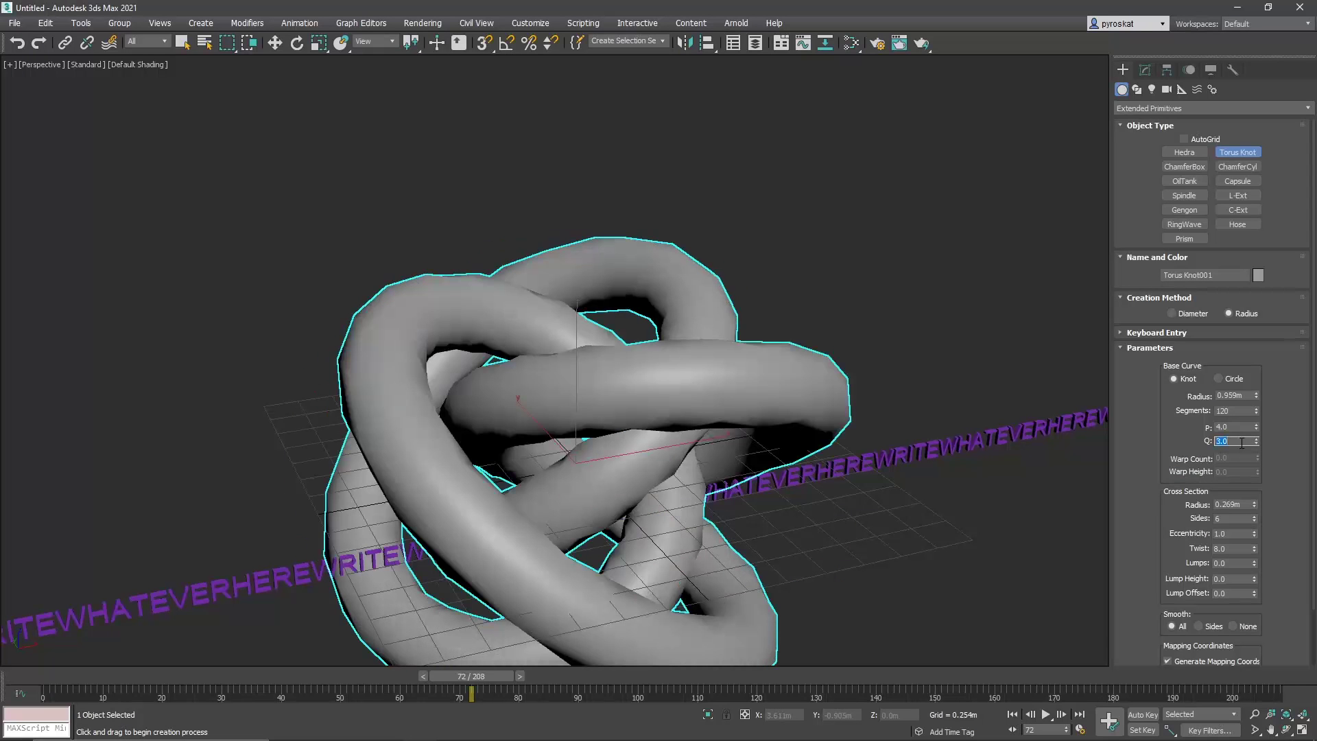
alt+middle_drag(682, 435, 792, 362)
Step: Turn on Edged Faces and give the knot 7 sides with twist 13
key(F4)
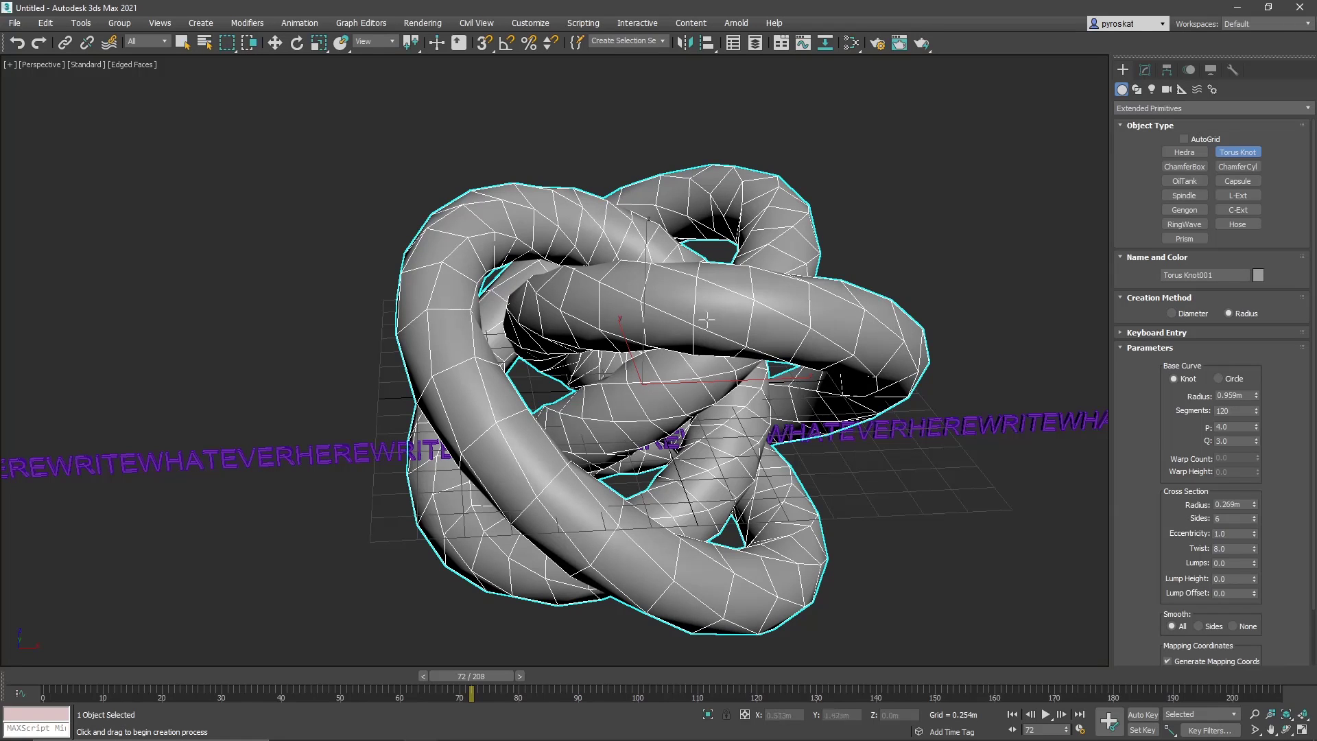
scroll(1166, 508, down, 3)
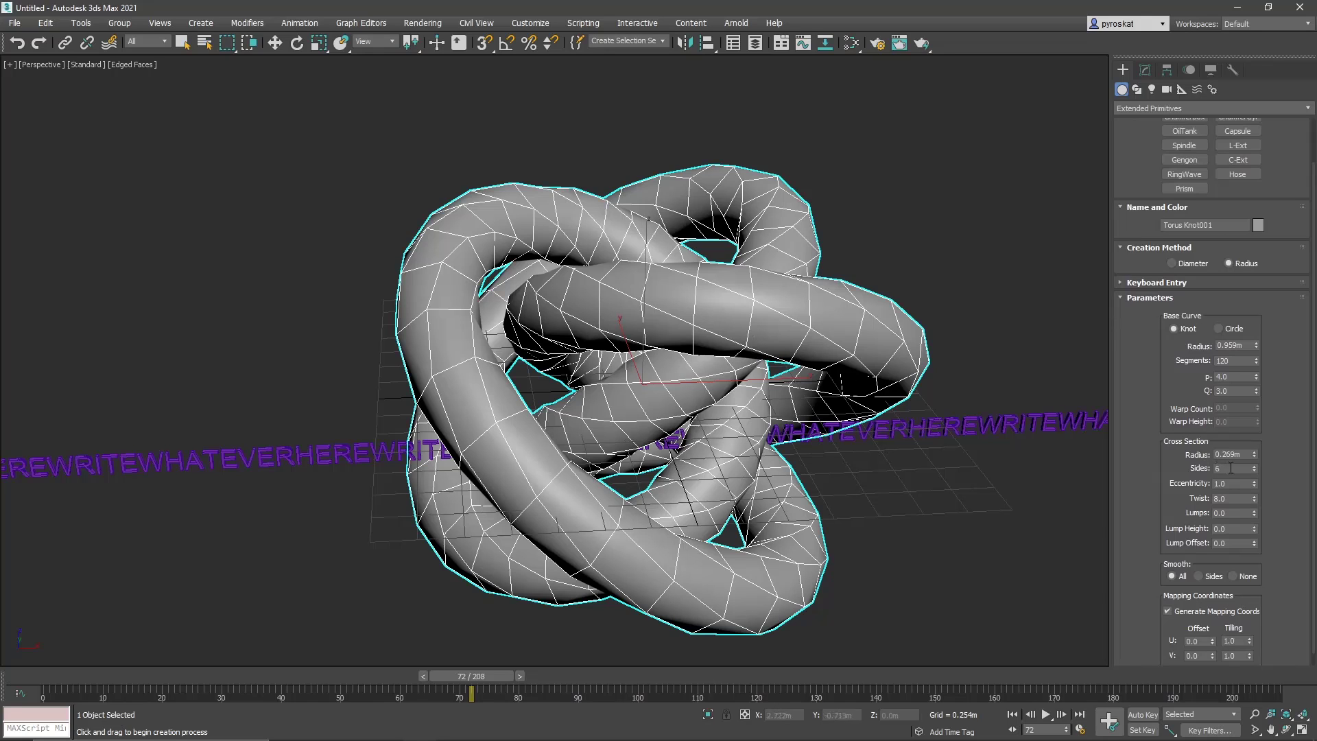
click(1254, 466)
click(1254, 466)
drag(1253, 467, 1252, 469)
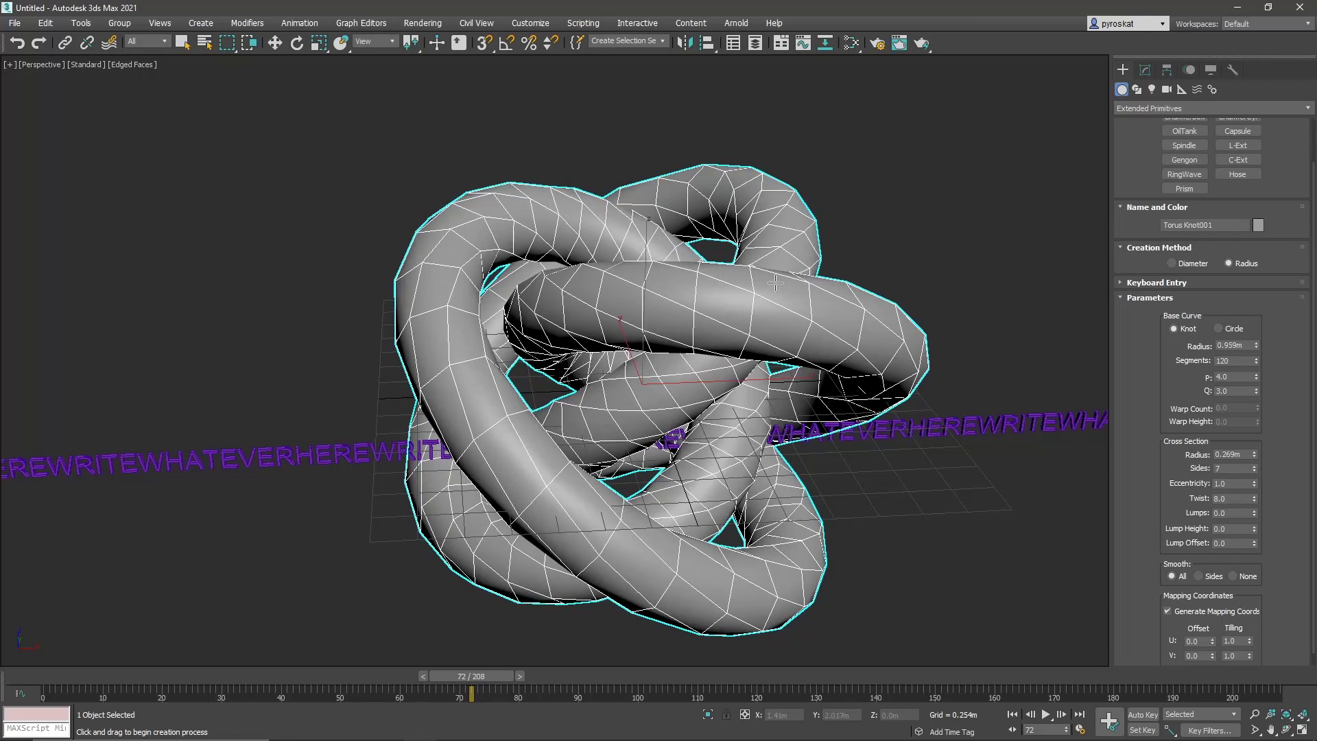
mouse_move(1254, 501)
mouse_down()
mouse_move(1253, 515)
mouse_move(1254, 495)
mouse_up()
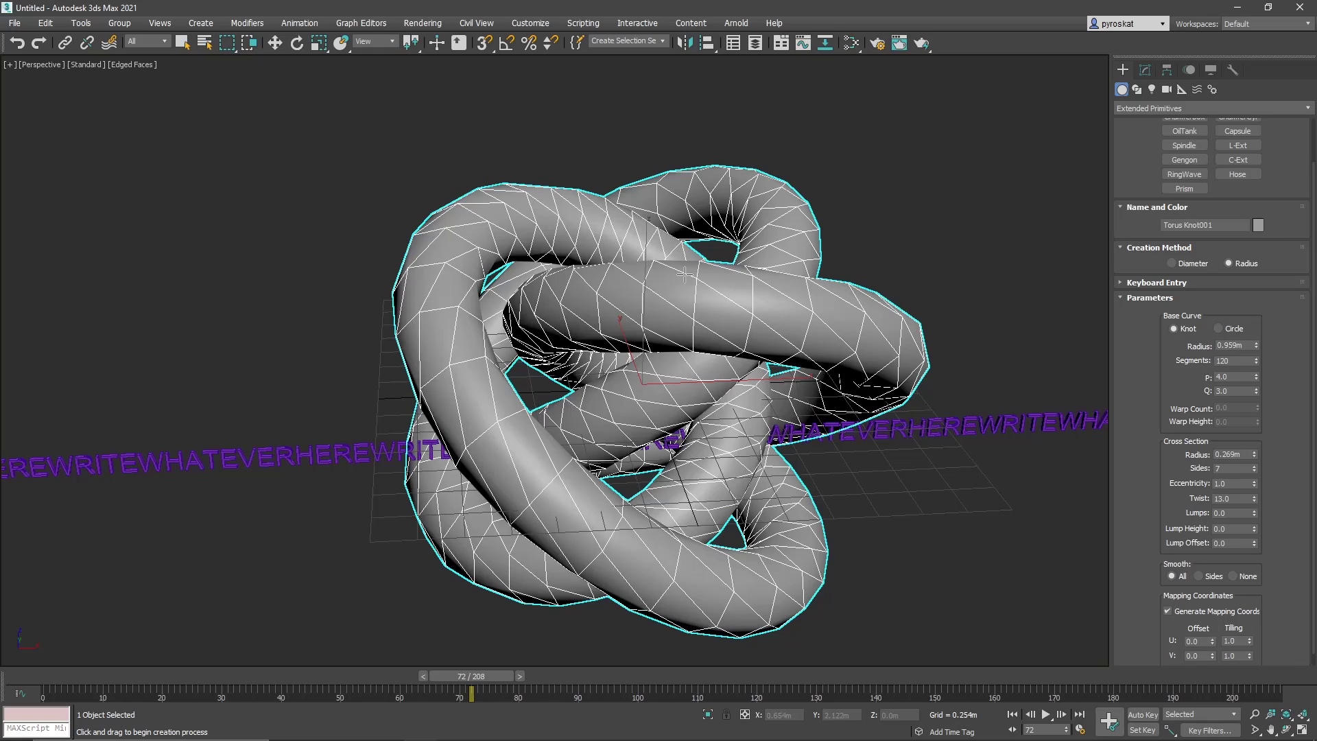
Step: Set the knot's base curve radius to 0.891m and tube radius to 0.363m
scroll(1172, 454, up, 3)
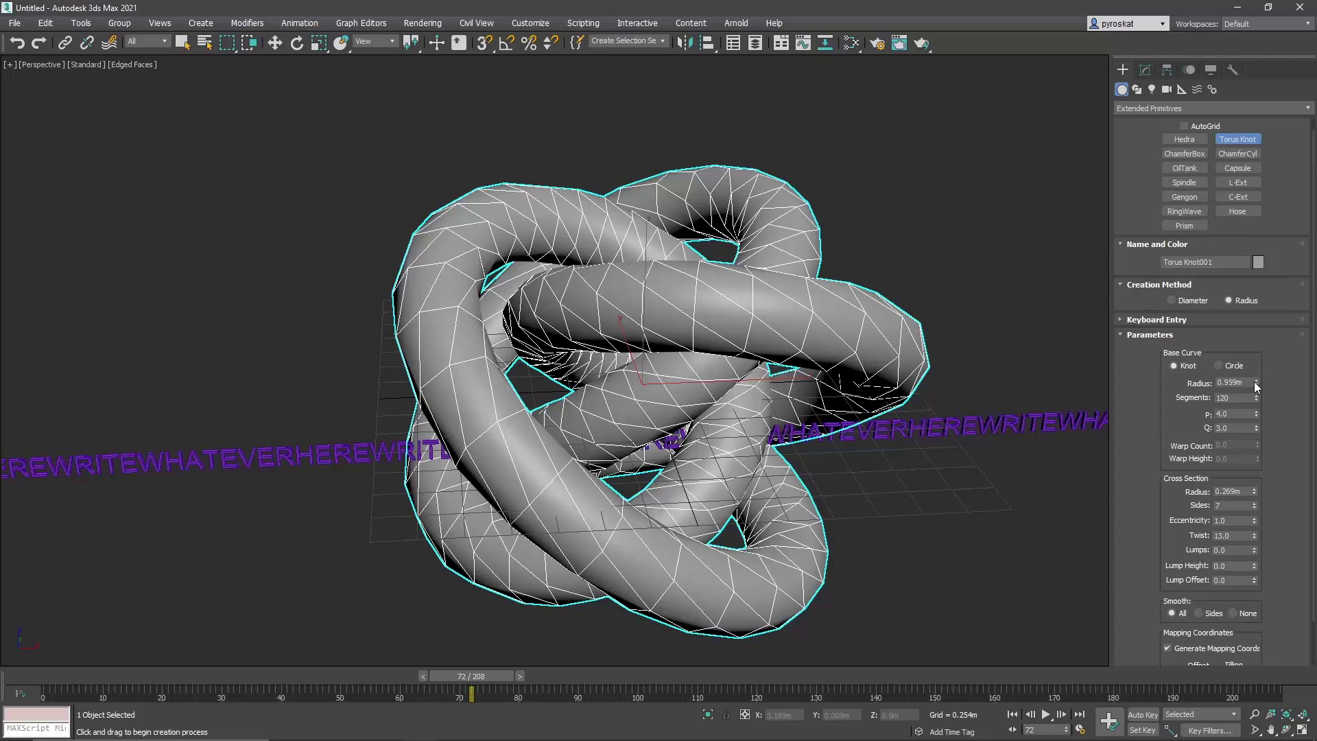
drag(1254, 382, 1252, 393)
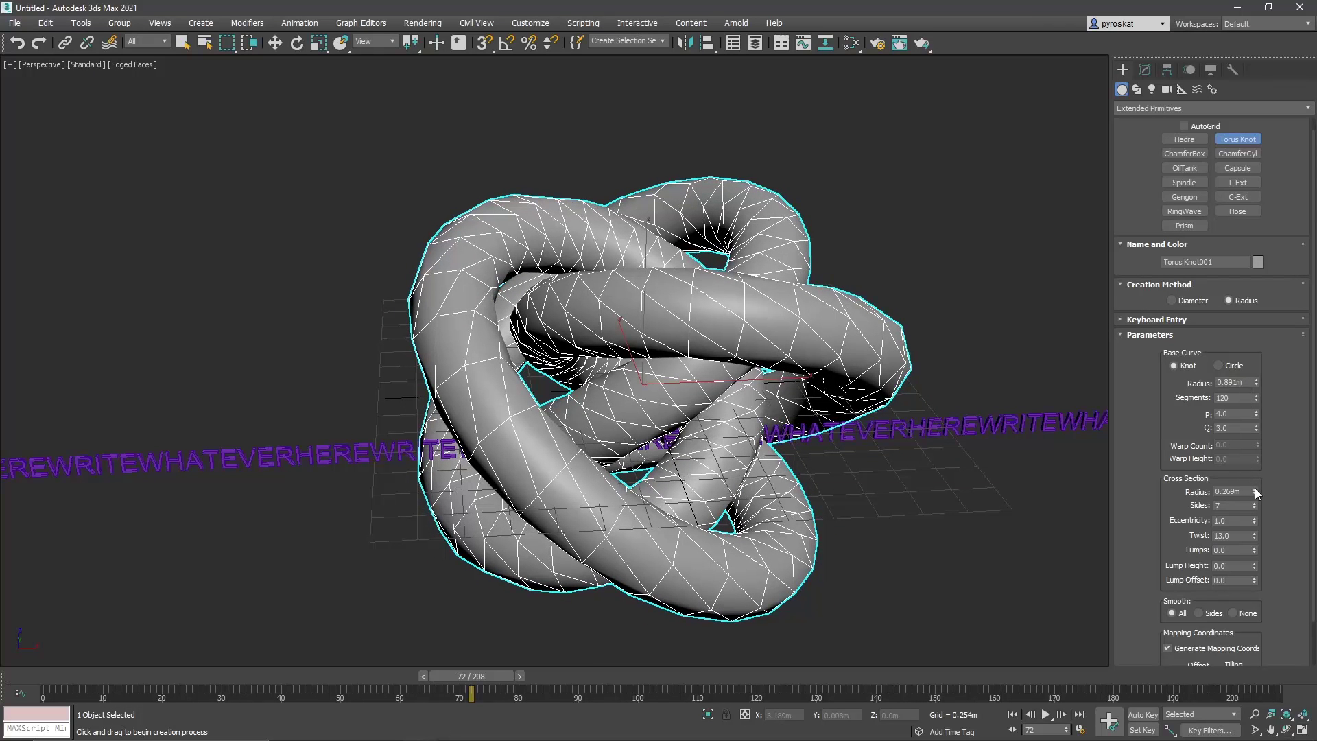
drag(1254, 491, 1250, 465)
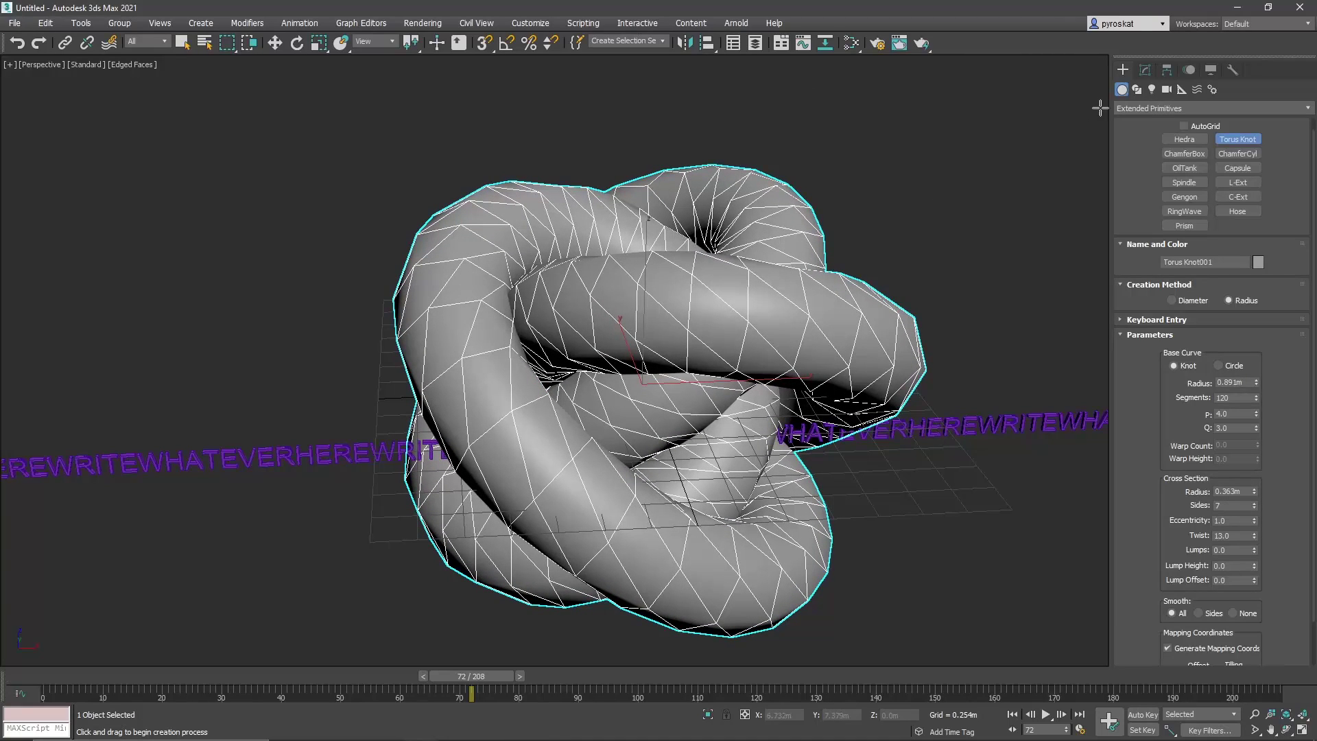
Step: Add an Edit Poly modifier and select the knot's edges with Ring and Loop
click(1145, 70)
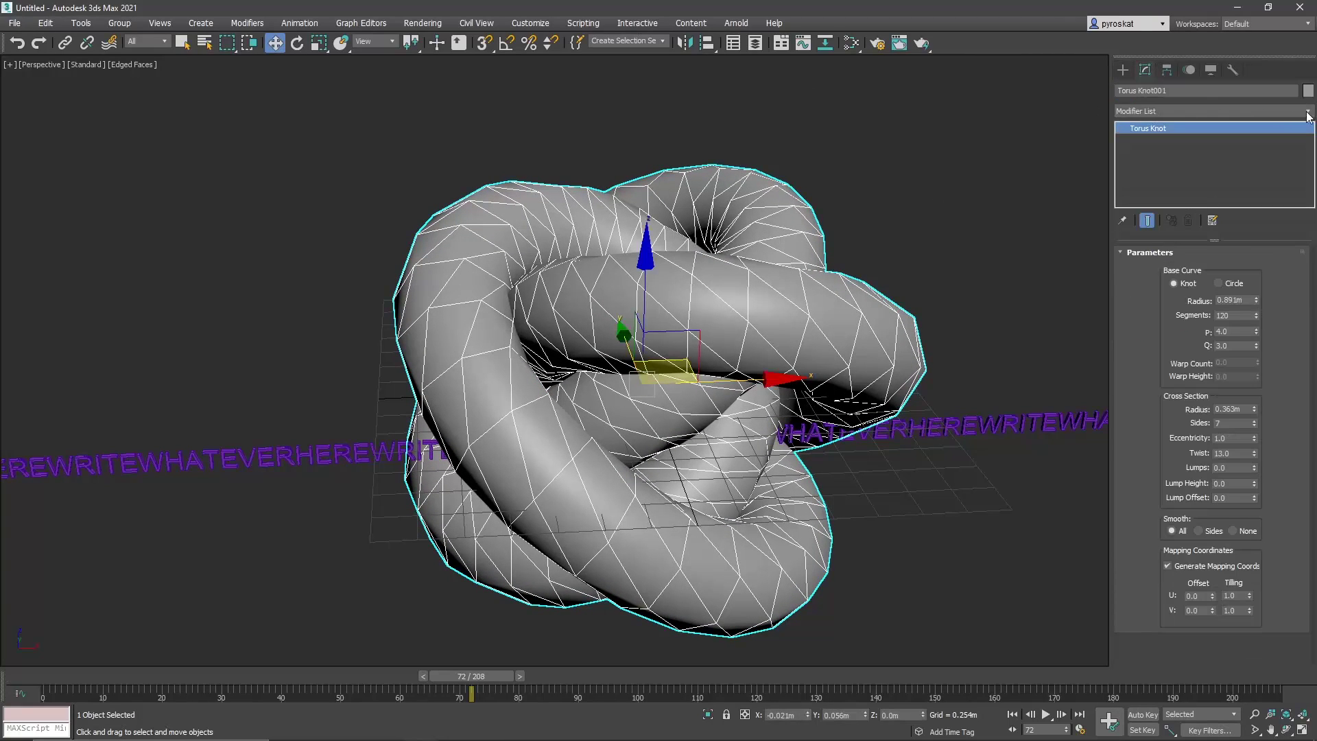
click(1308, 113)
key(e)
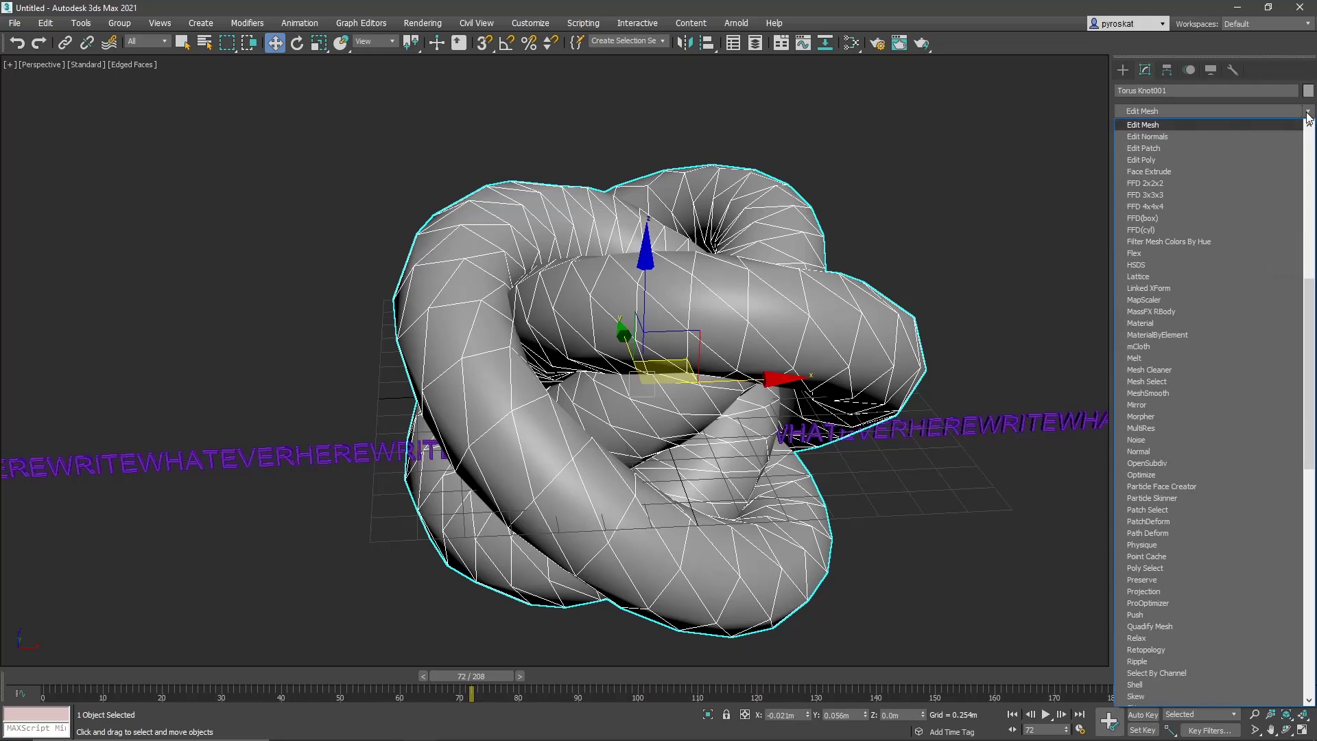
click(1171, 159)
key(2)
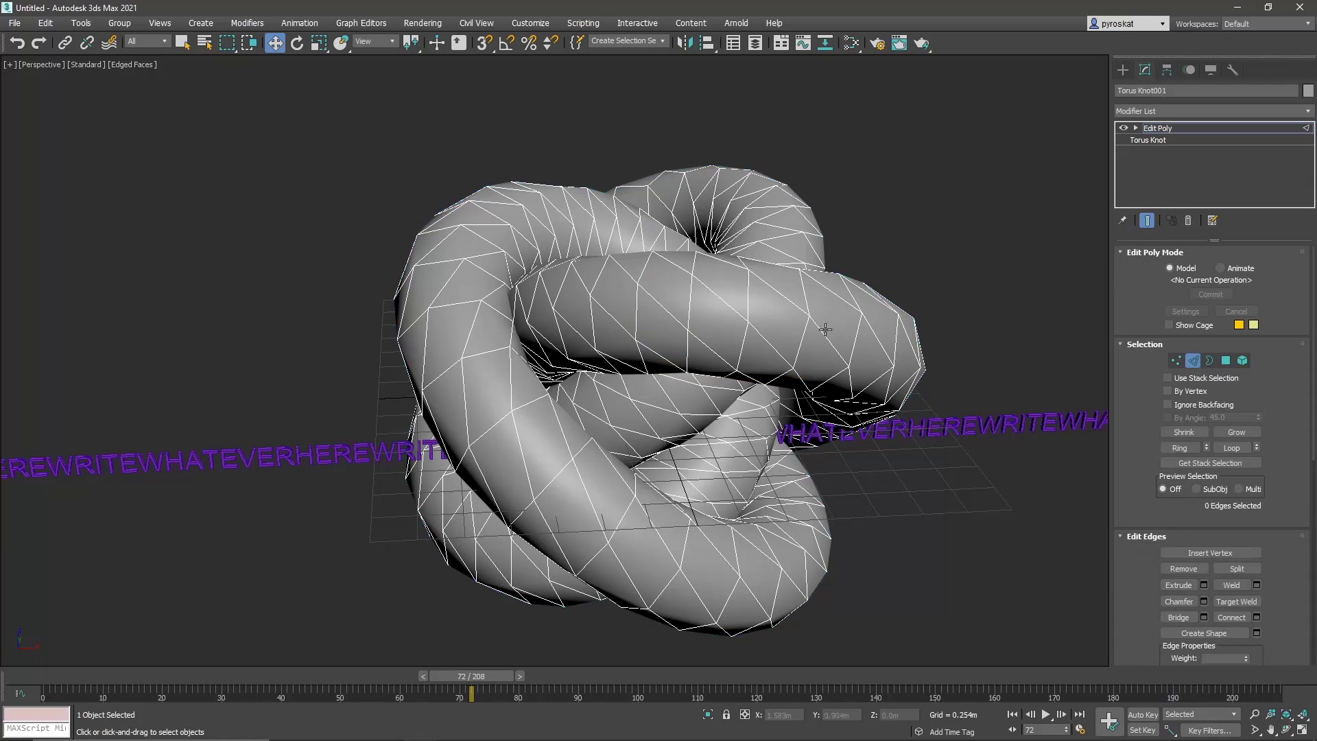
click(791, 328)
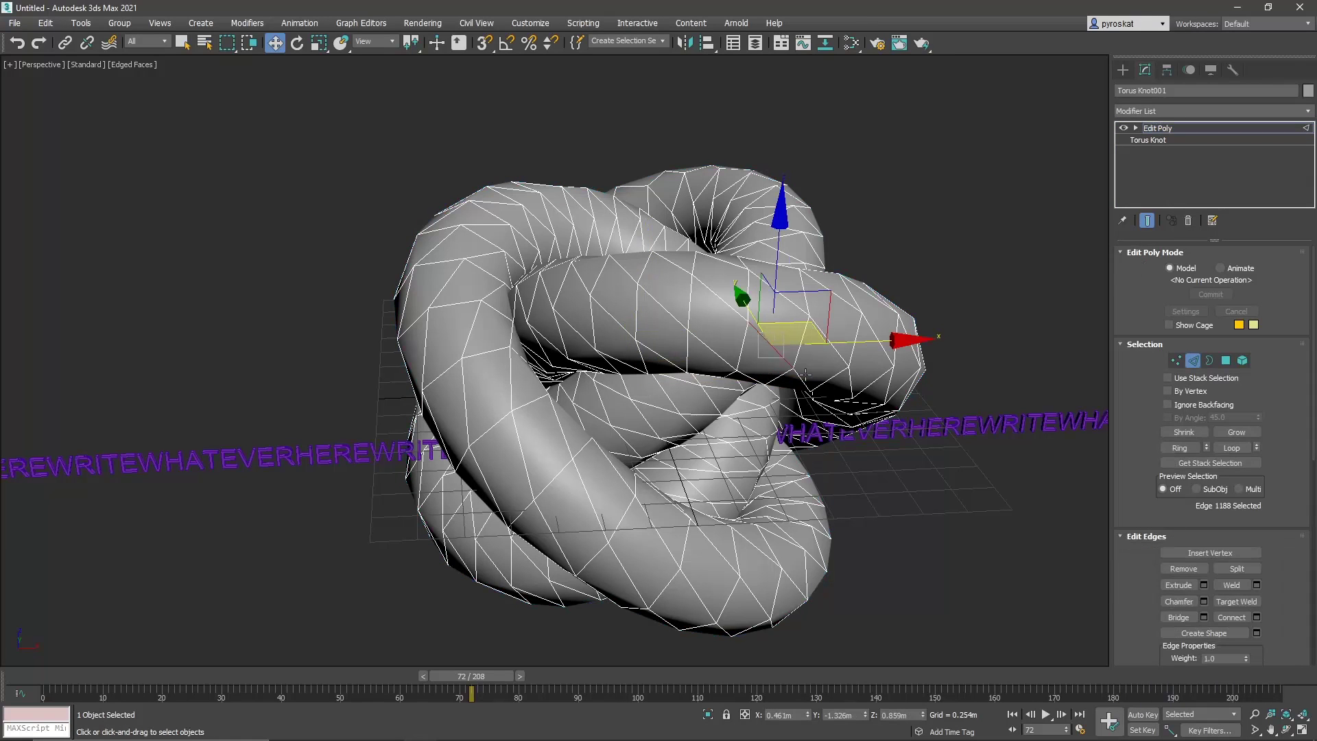
click(1180, 447)
click(1231, 448)
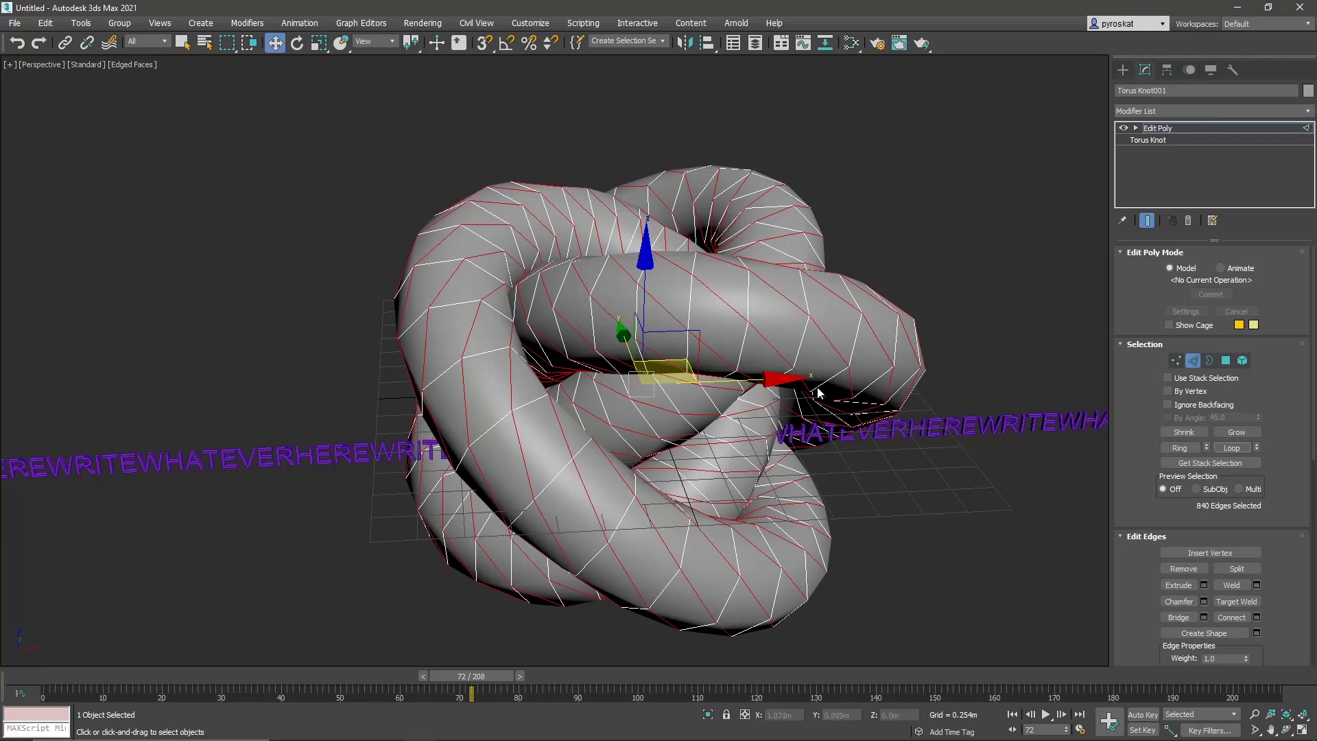
Step: Turn the selected edges into a smooth spline, Shape001, and exit edge mode
click(1253, 632)
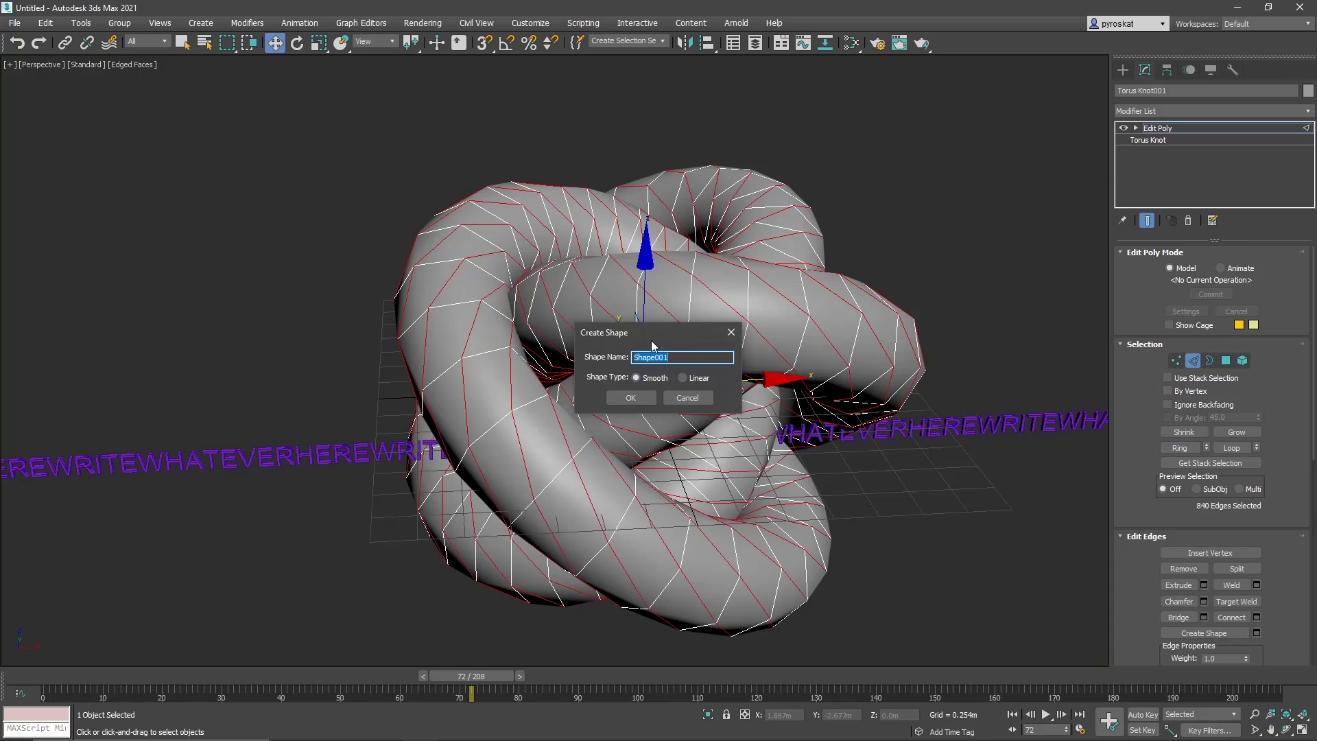
click(639, 398)
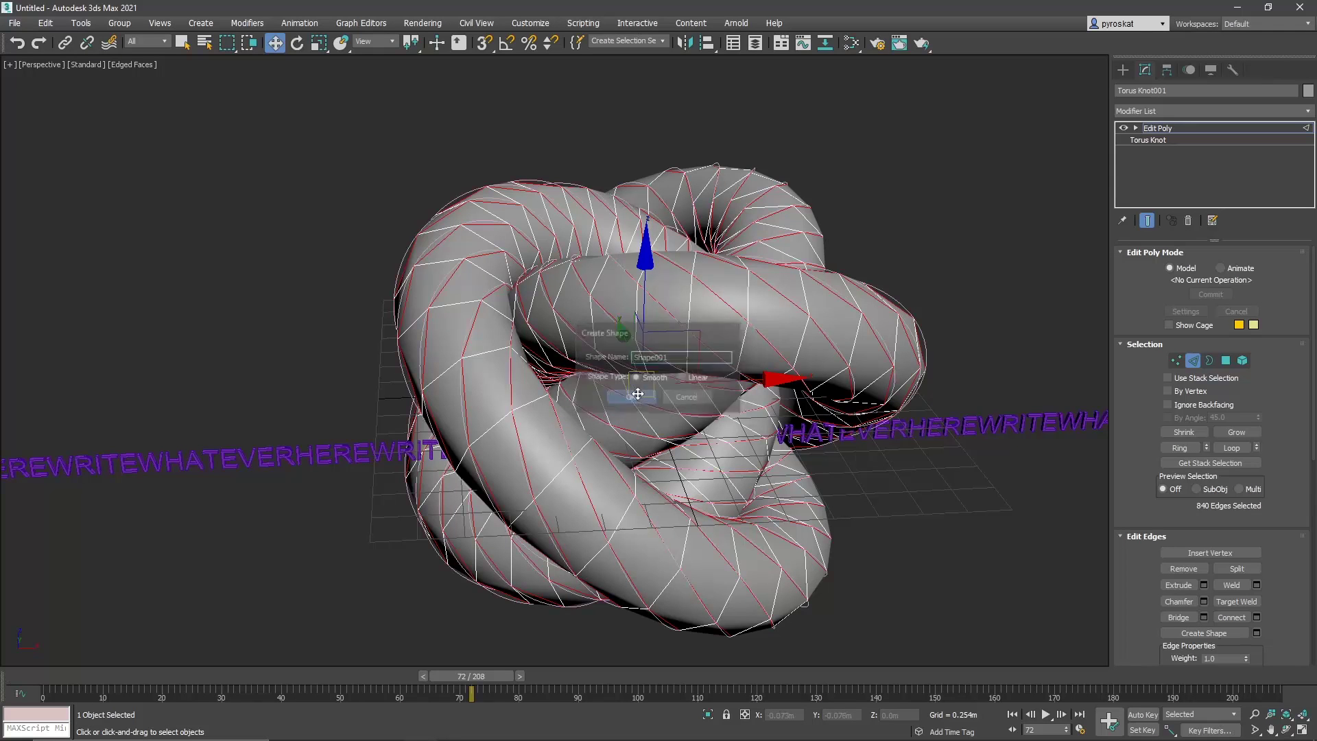
click(1179, 128)
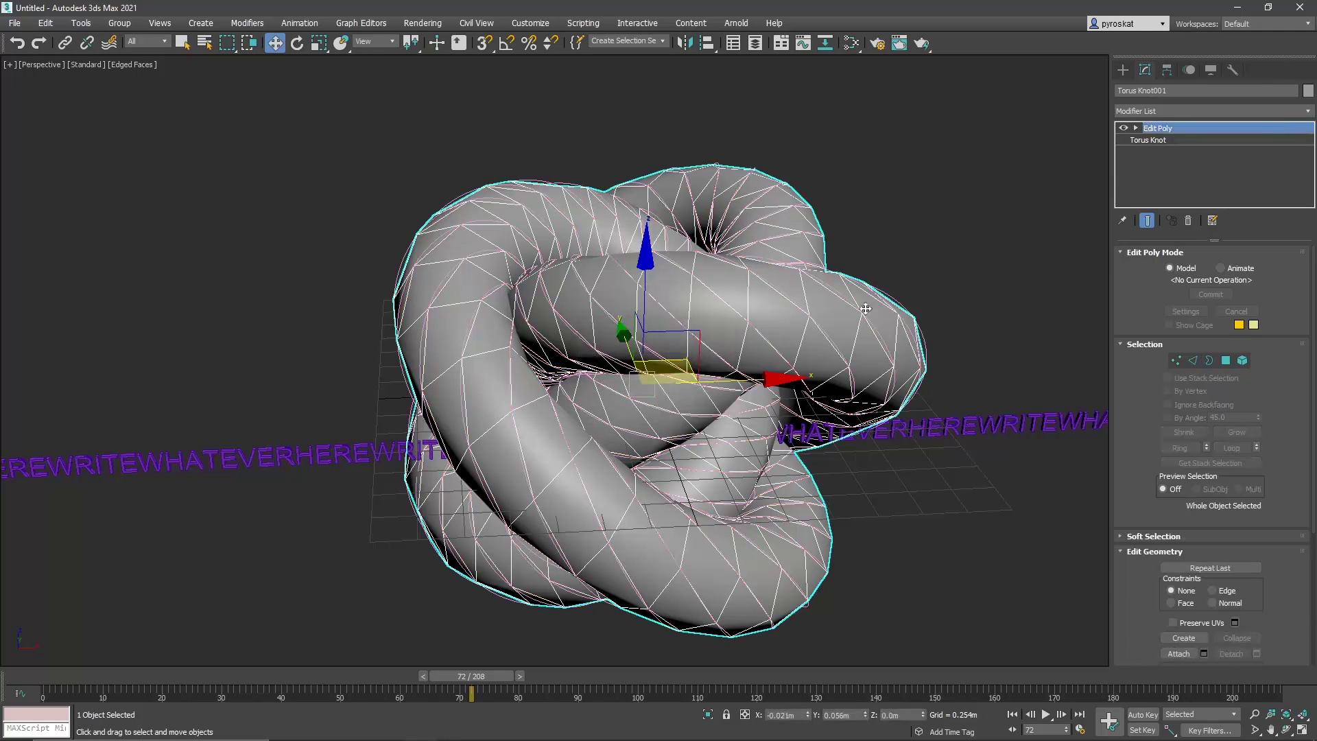
Step: Hide the torus knot mesh, leaving the spline and text visible
right_click(786, 320)
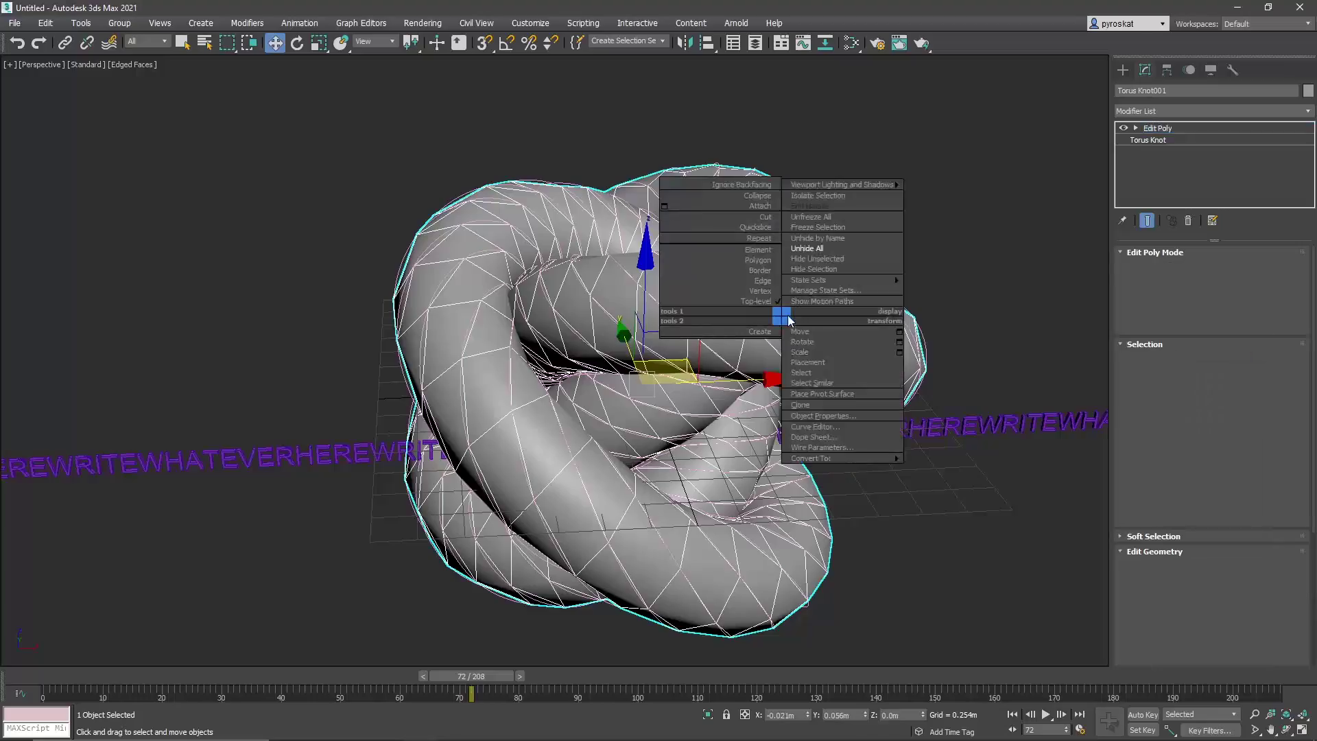
click(819, 271)
alt+middle_drag(736, 300, 706, 276)
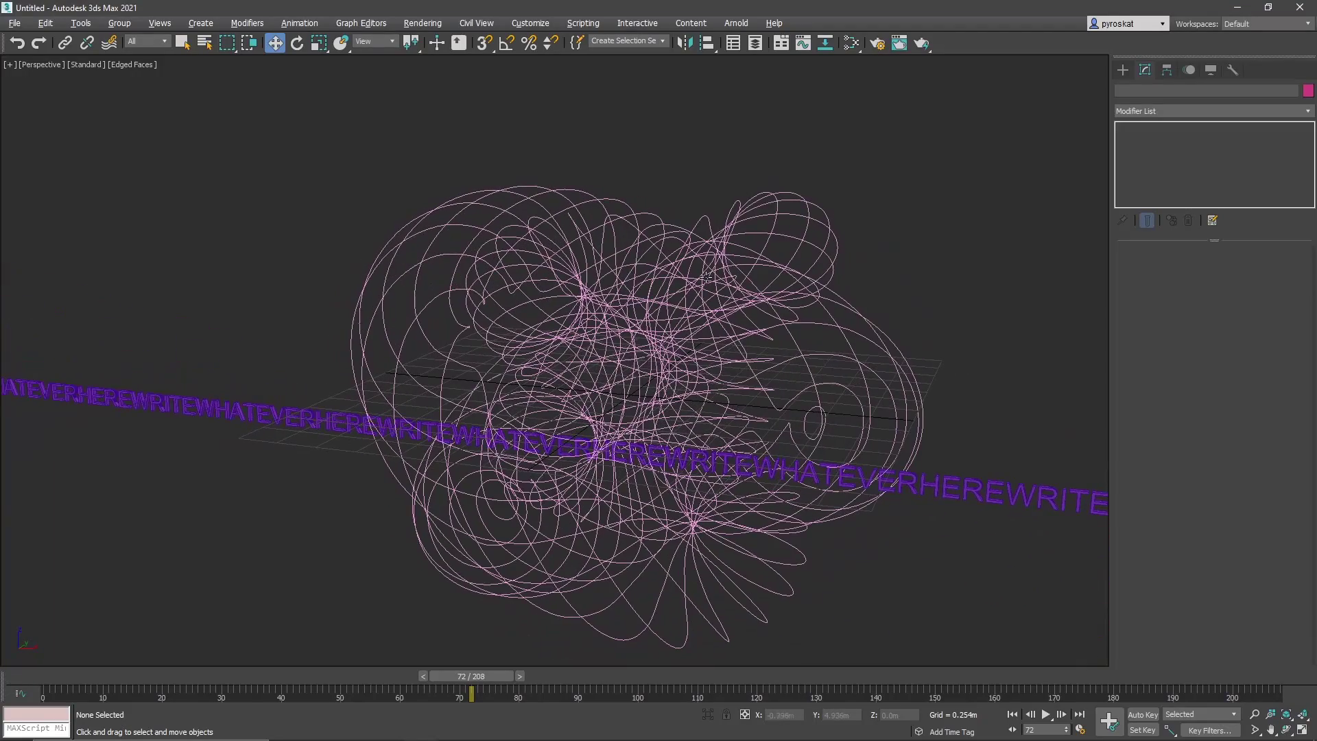
Step: Select TextPlus001 and add Path Deform by searching 'path' in the modifier list
click(975, 484)
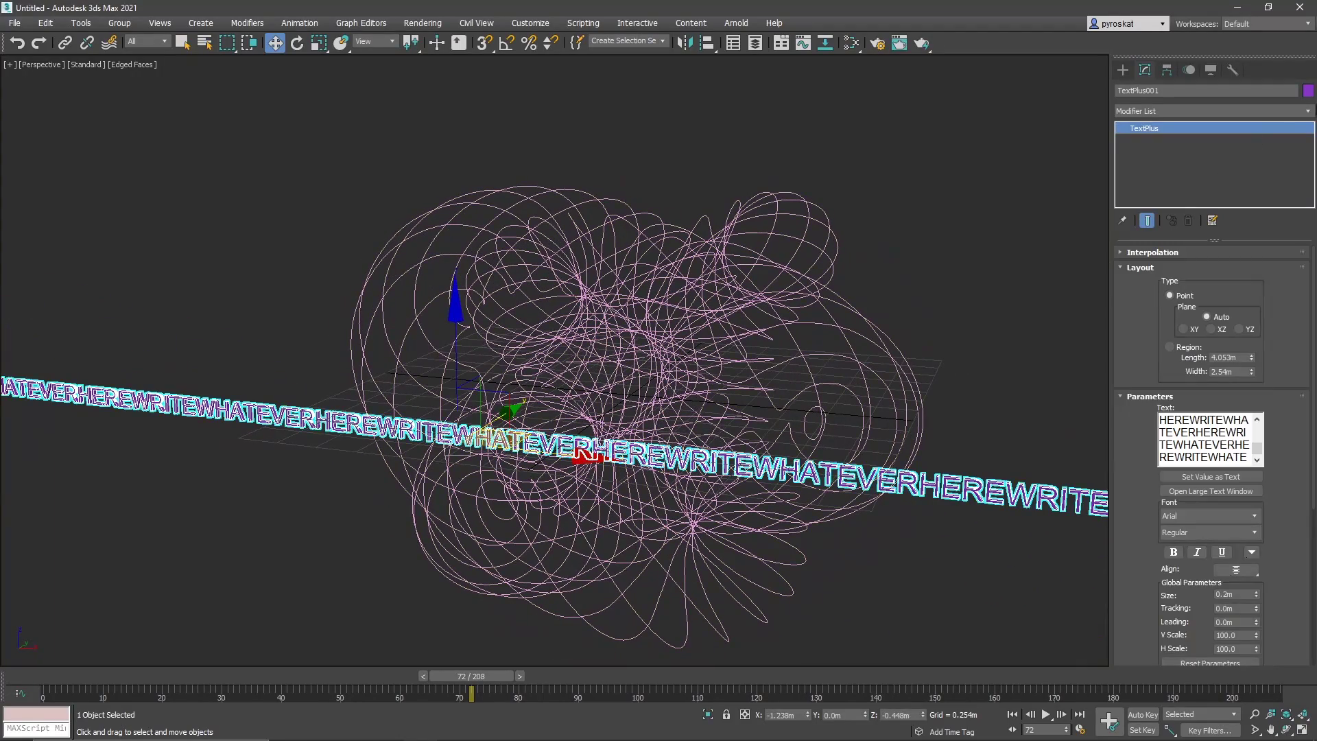
click(1307, 117)
scroll(1308, 120, down, 2)
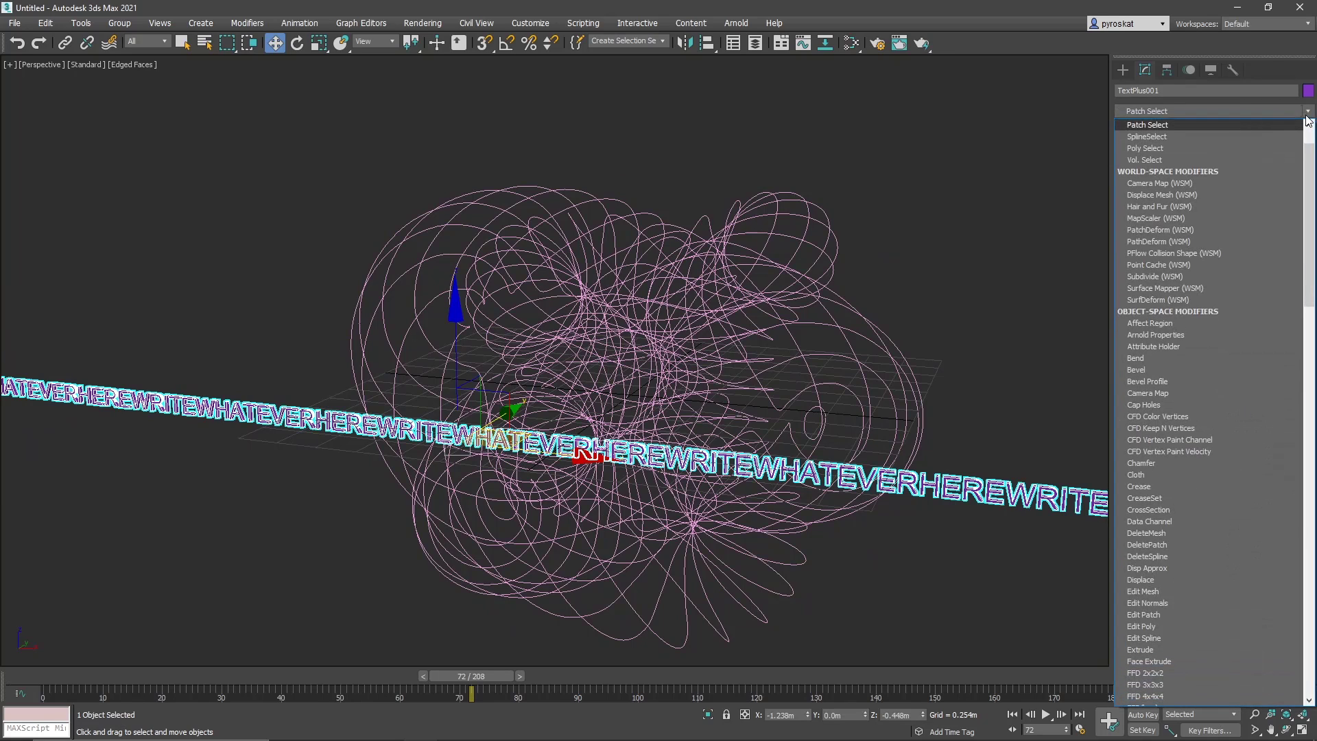
click(1065, 240)
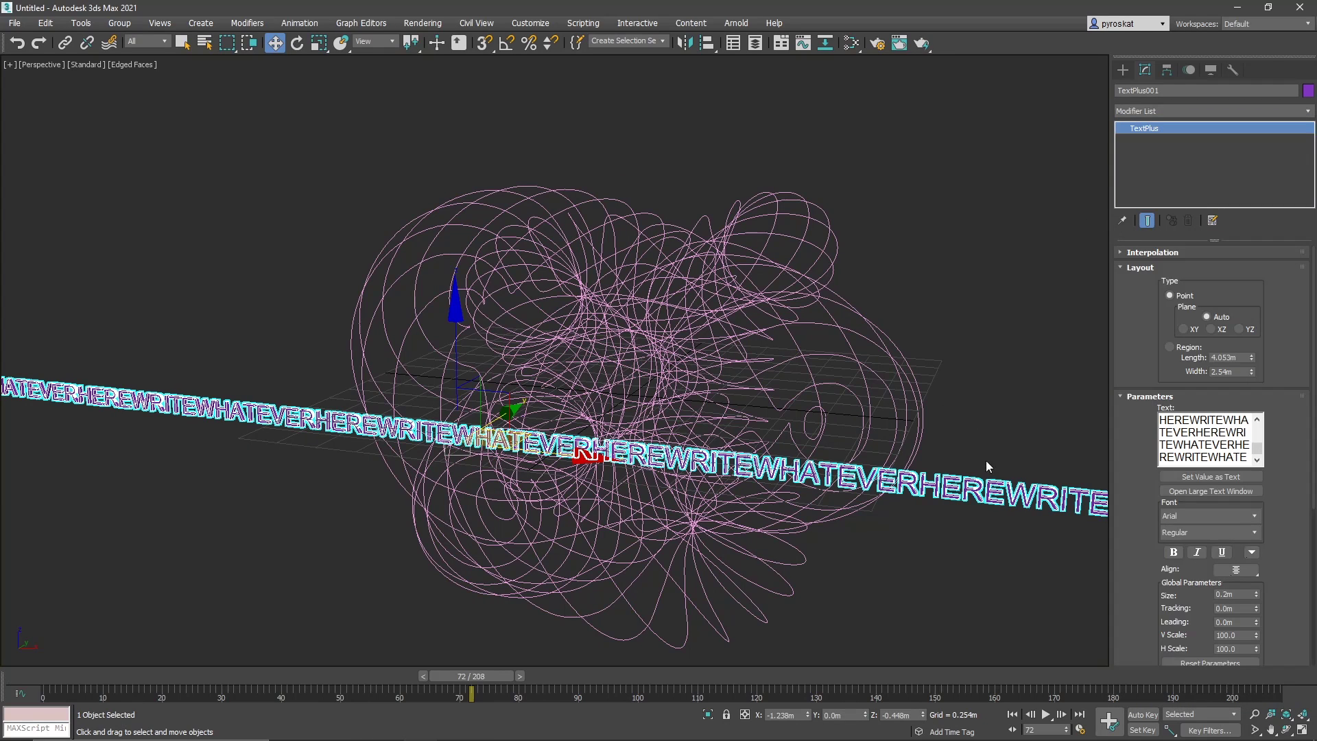
text(x)
text(path)
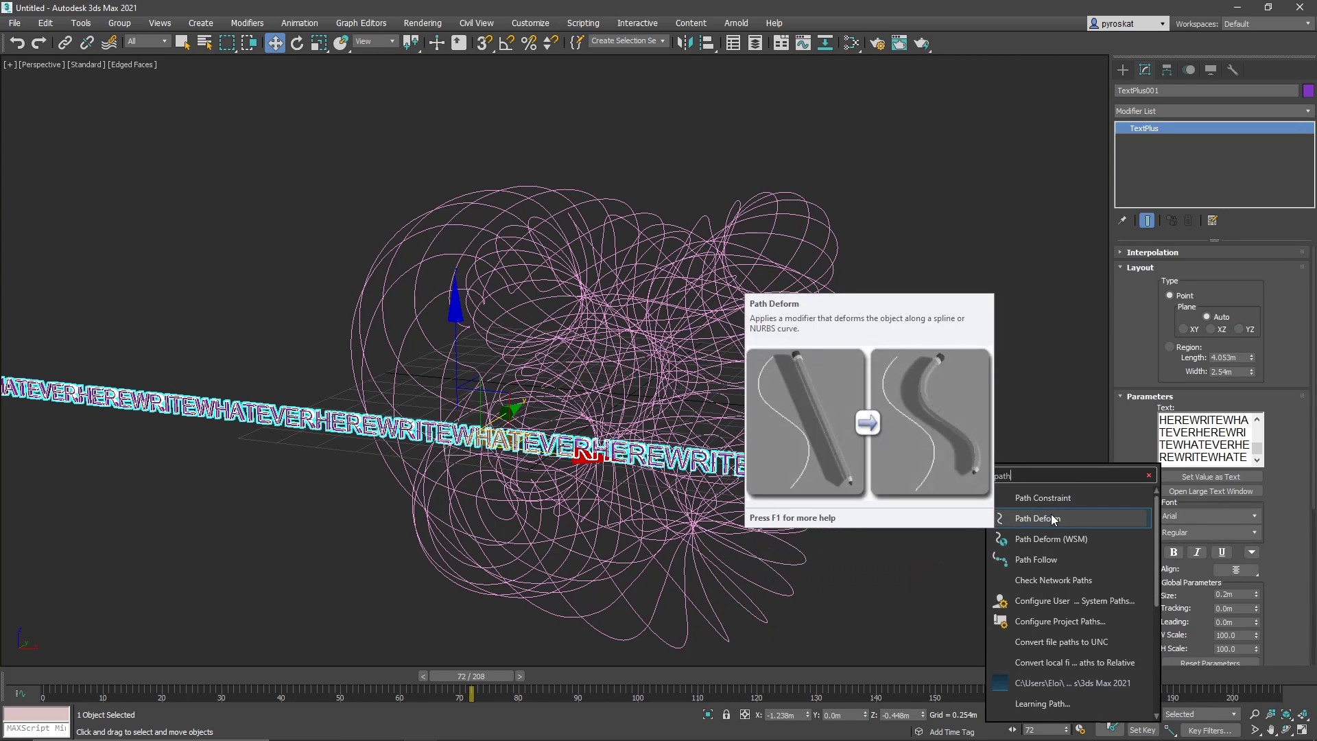
click(1053, 518)
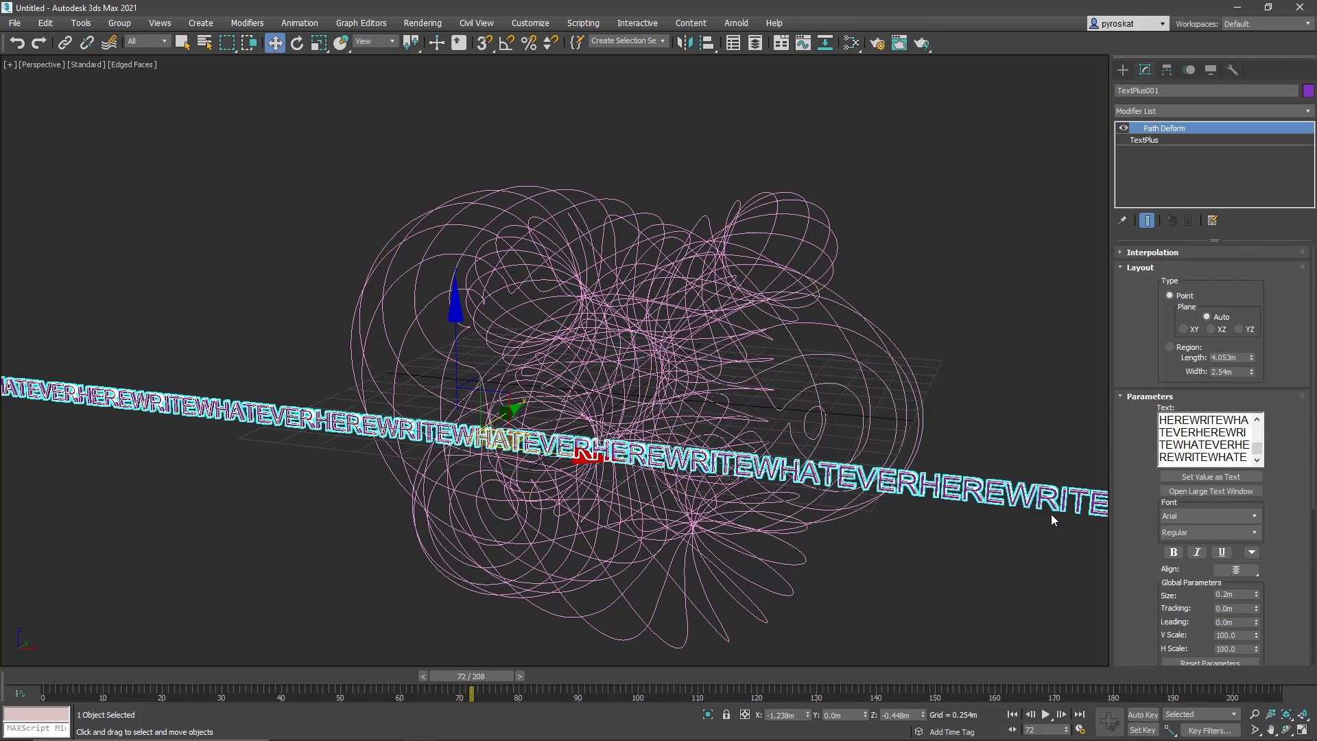
Step: Pick Shape001 as the deform path, use the X axis, and raise Percent to 40.3
click(1175, 267)
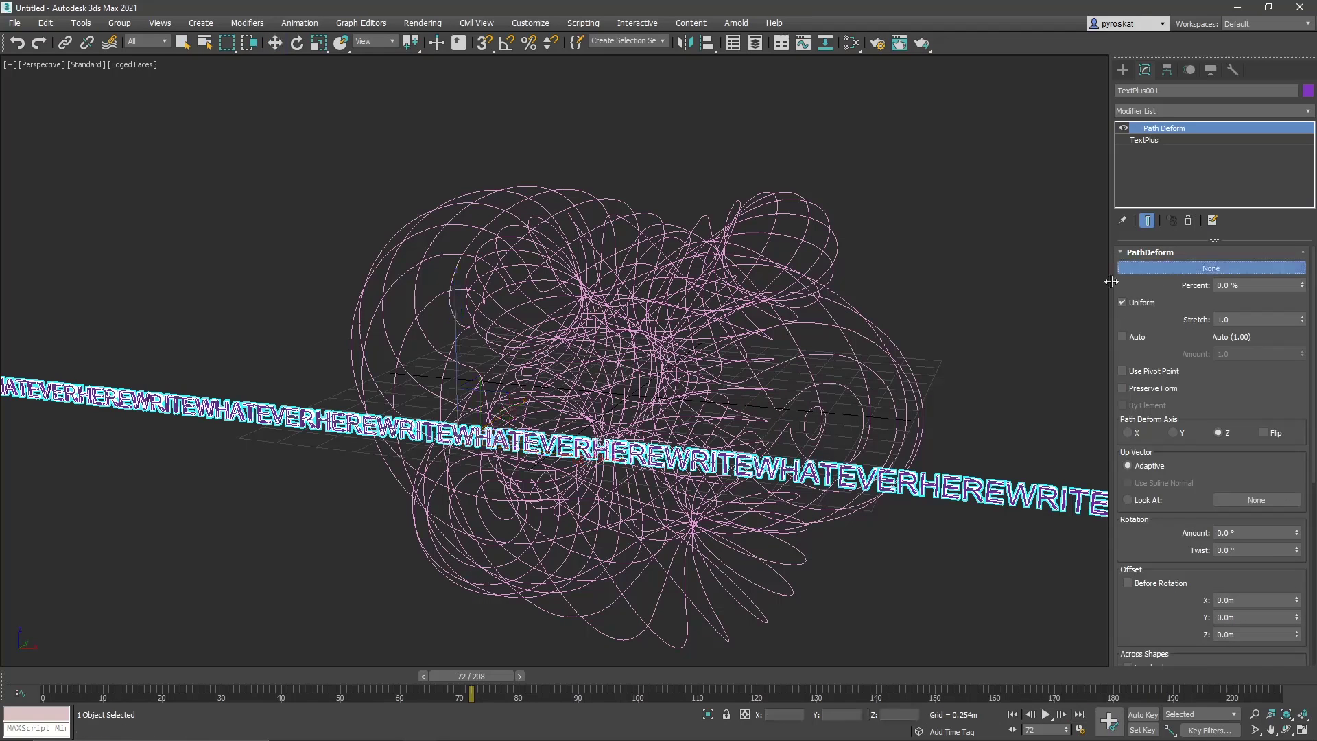
click(769, 337)
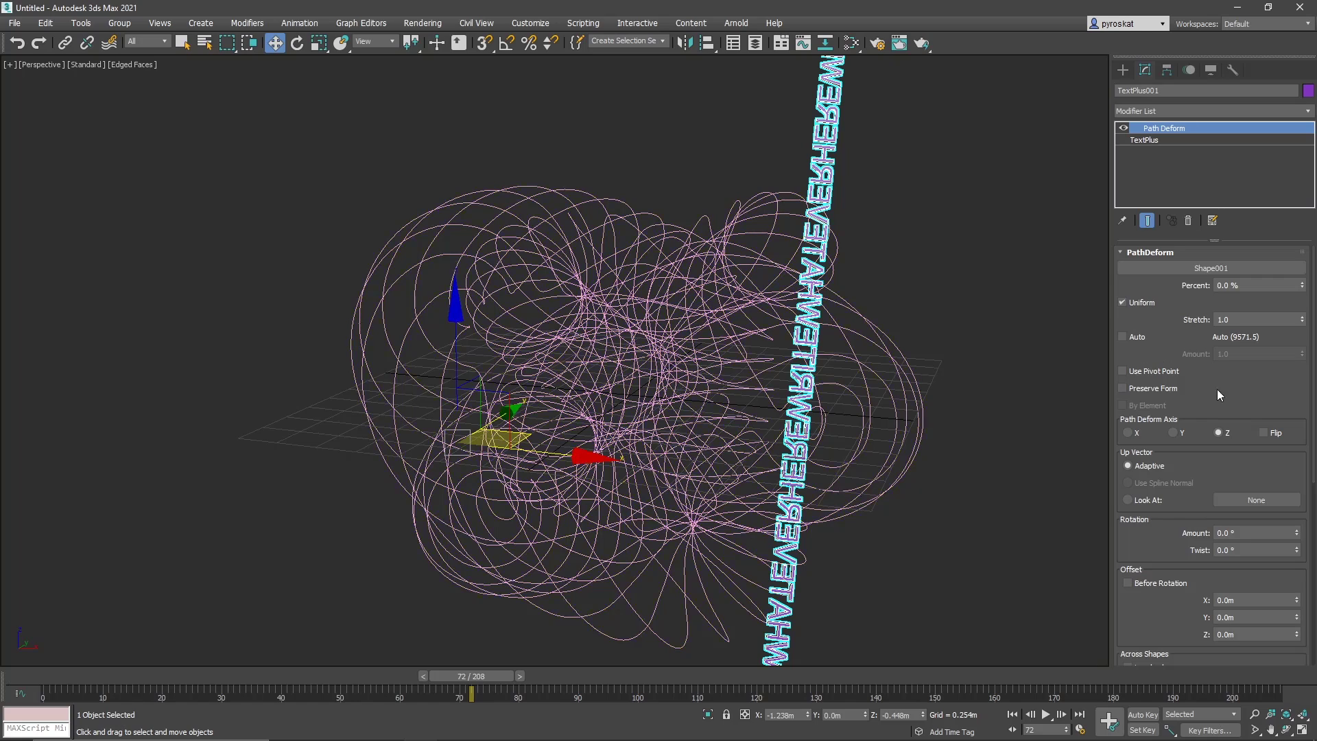
click(1173, 433)
click(1128, 432)
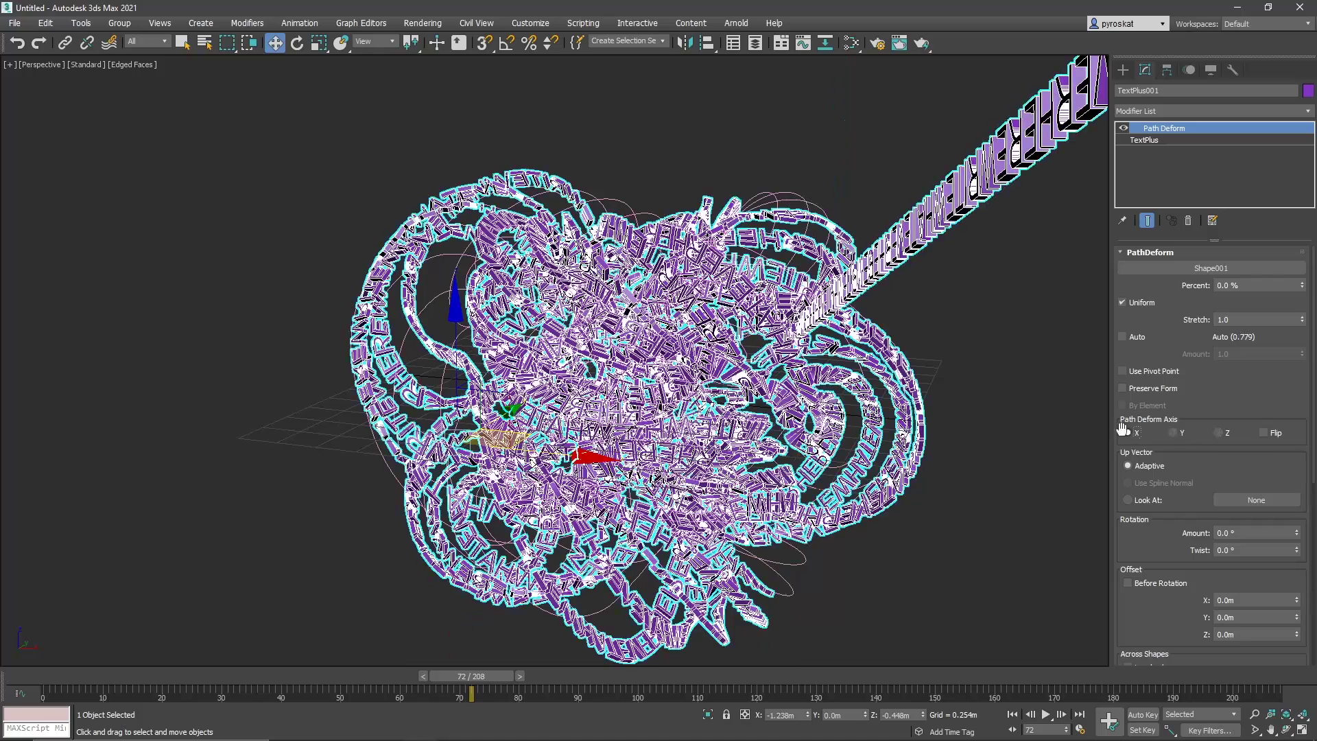
middle_drag(784, 299, 702, 282)
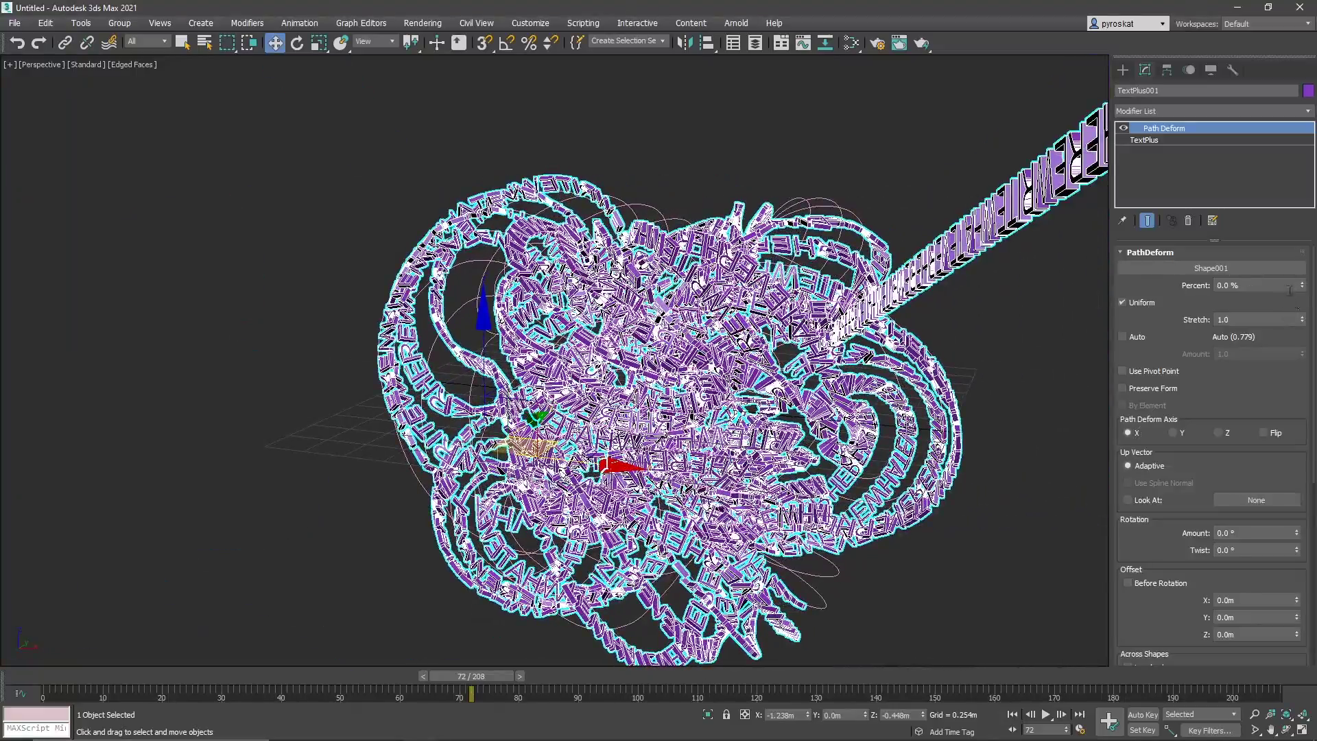
drag(1305, 291, 1313, 593)
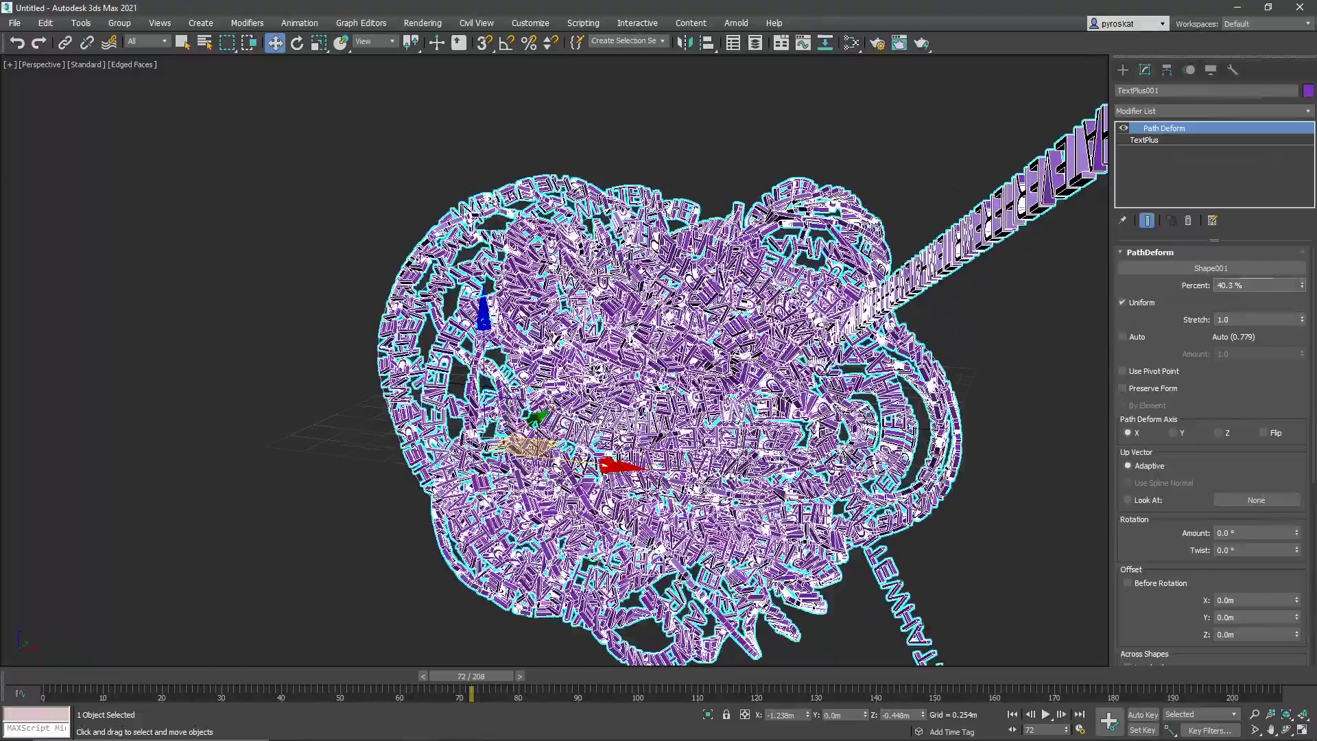
Step: Settle the path Percent at 40.3 and reframe the view on the text knot
middle_drag(811, 362, 165, 315)
scroll(779, 314, down, 3)
middle_drag(797, 313, 1303, 299)
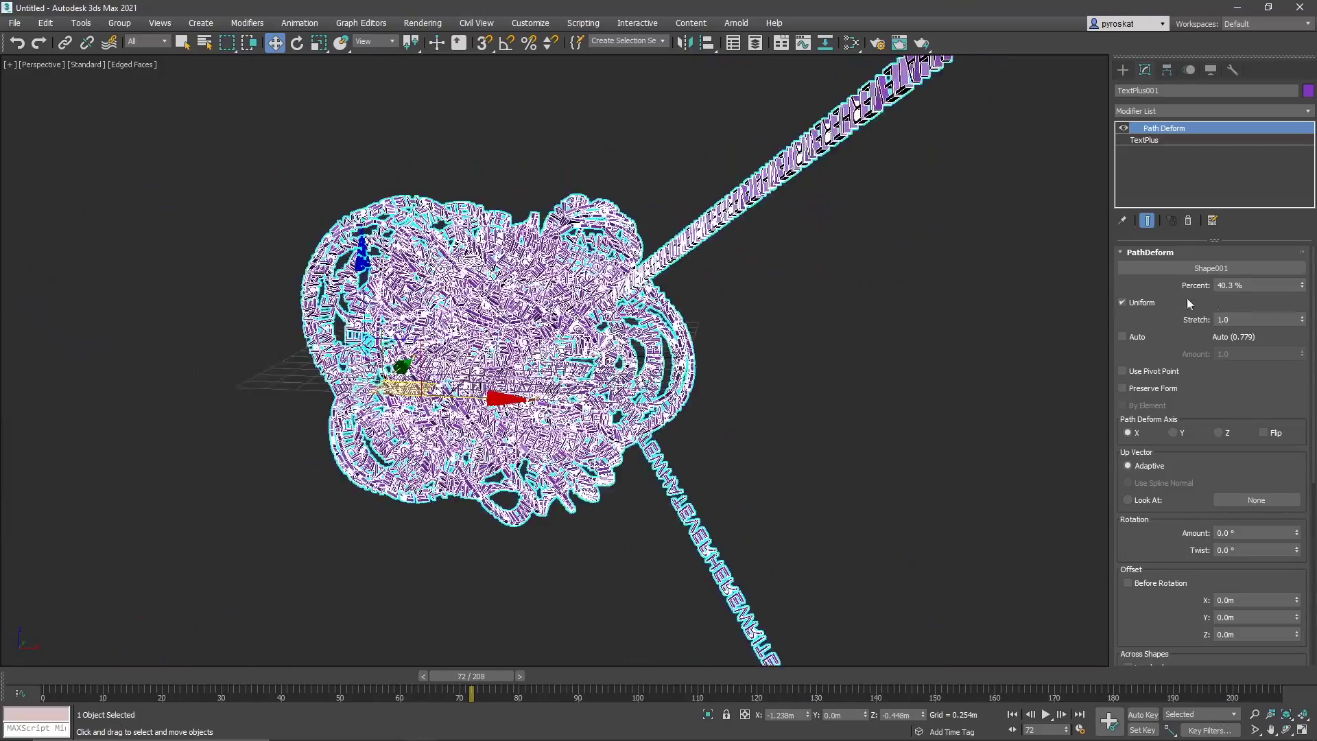
middle_drag(699, 319, 706, 319)
scroll(706, 320, down, 8)
scroll(696, 341, up, 14)
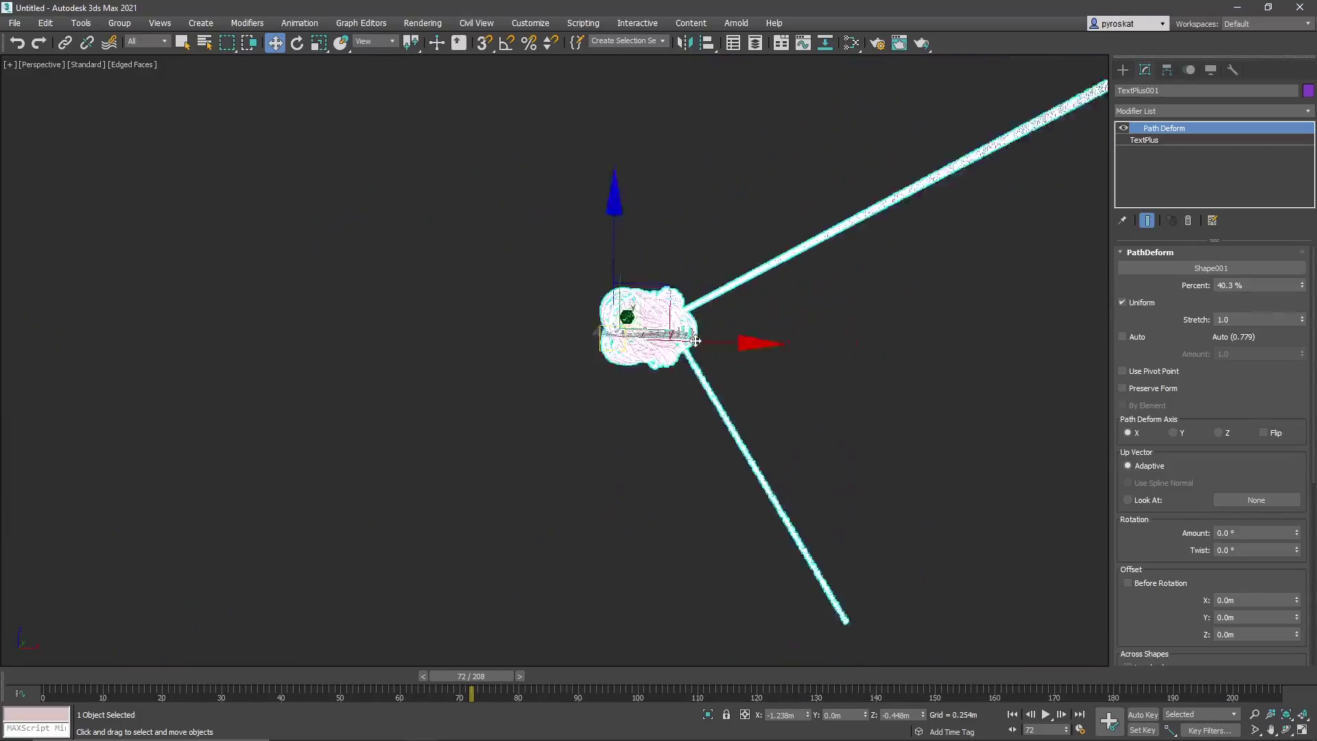
scroll(696, 341, down, 10)
scroll(620, 322, up, 6)
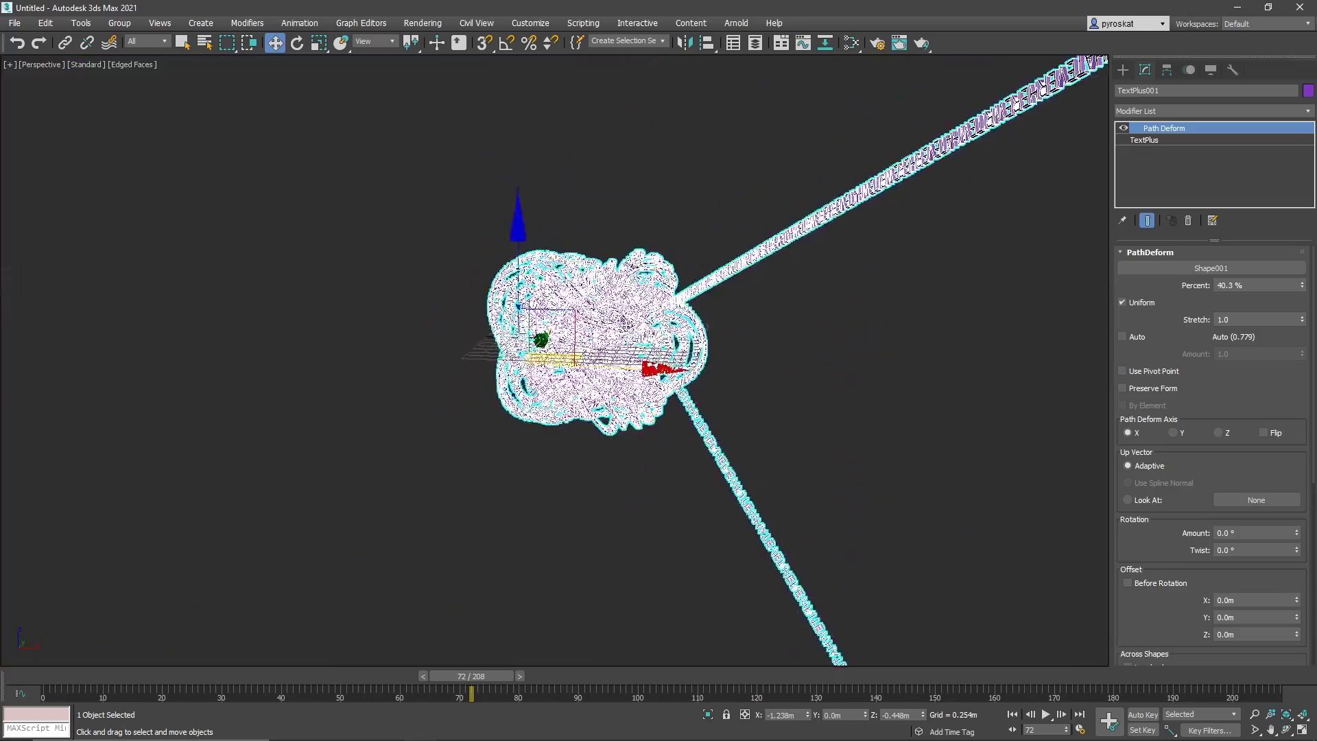
scroll(610, 334, down, 2)
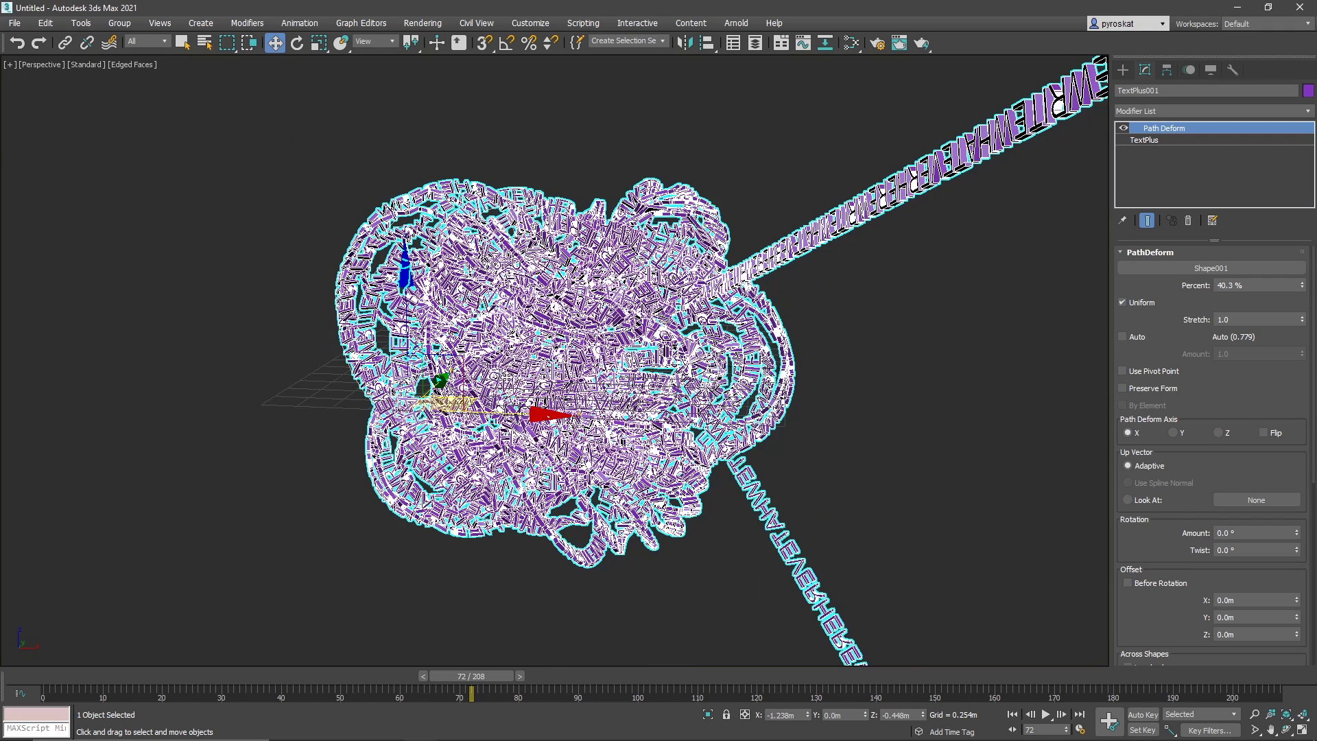
Step: Select Shape001 and scale it uniformly up, then back down
click(439, 384)
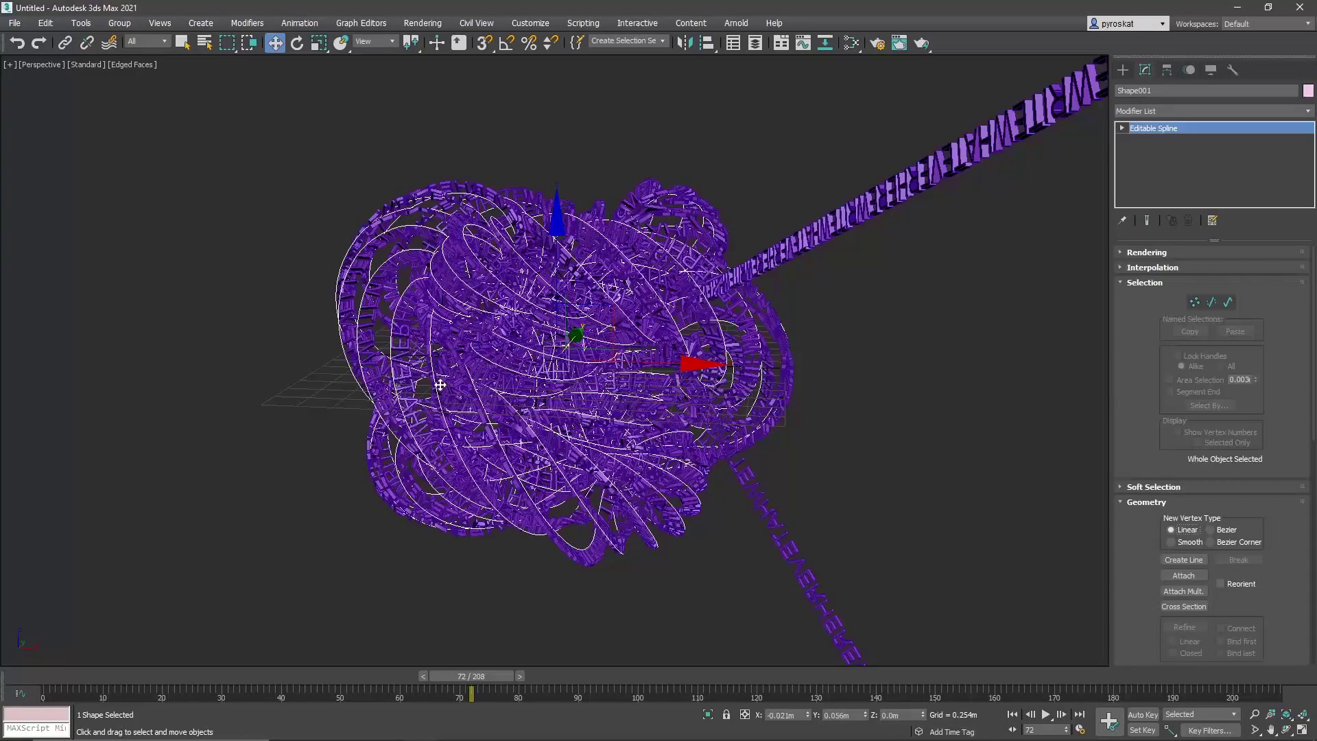
key(r)
drag(576, 342, 583, 316)
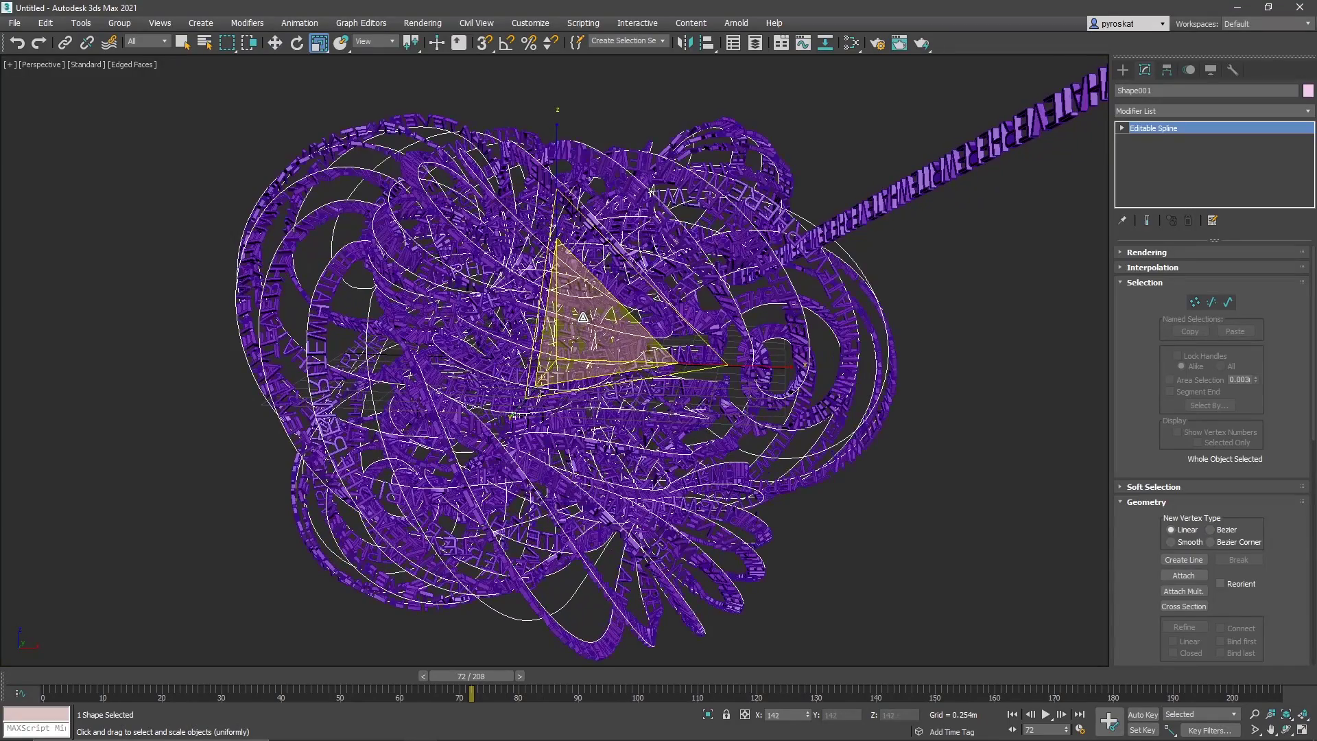
scroll(583, 318, down, 3)
scroll(583, 317, up, 2)
scroll(582, 317, down, 2)
scroll(582, 317, up, 1)
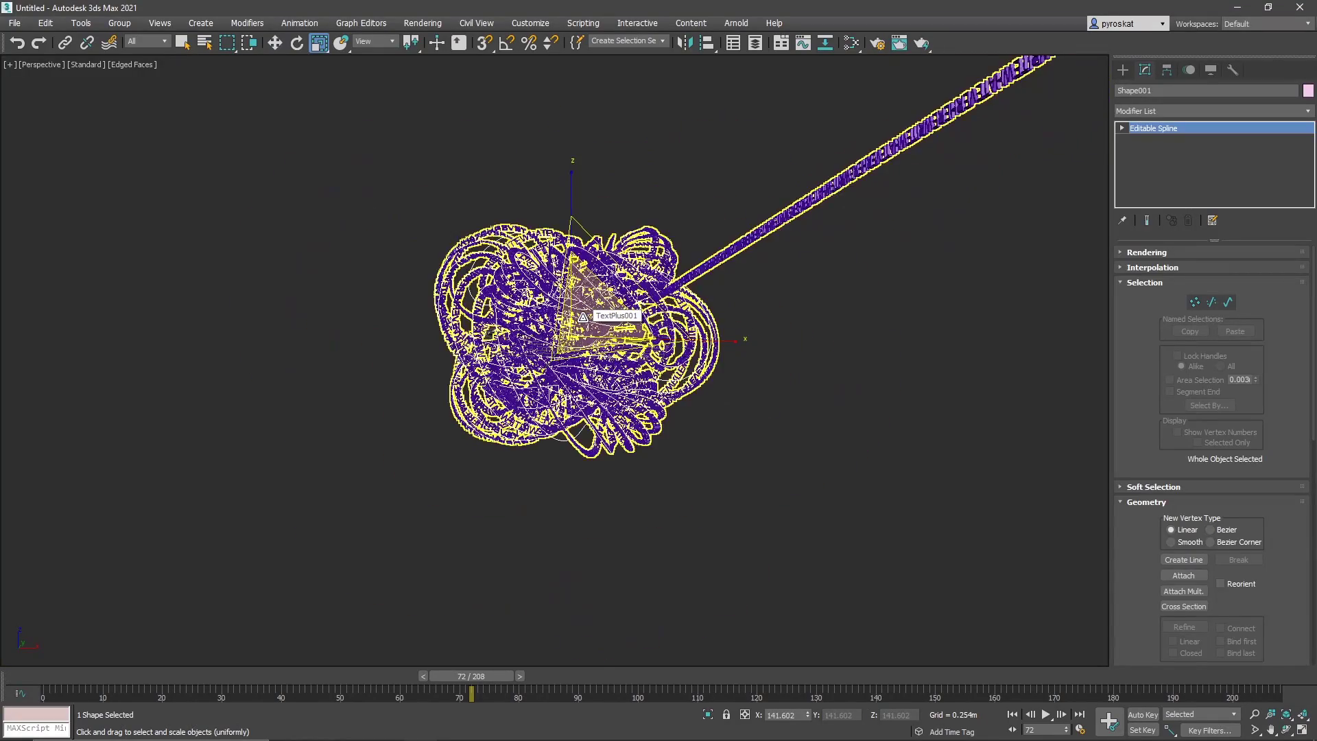
scroll(579, 324, up, 2)
drag(579, 323, 572, 342)
scroll(572, 331, up, 2)
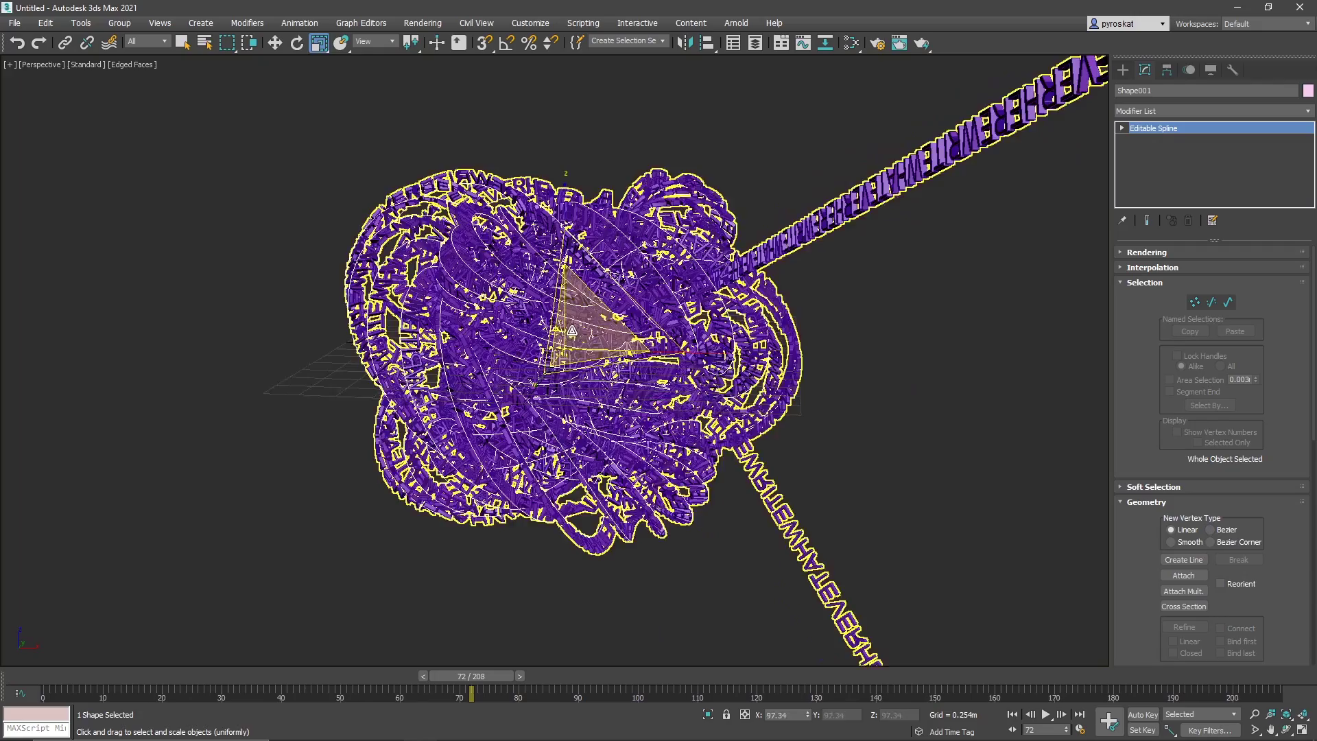
Step: Reselect TextPlus001 and bring up its base TextPlus parameters
key(w)
click(779, 235)
click(1174, 140)
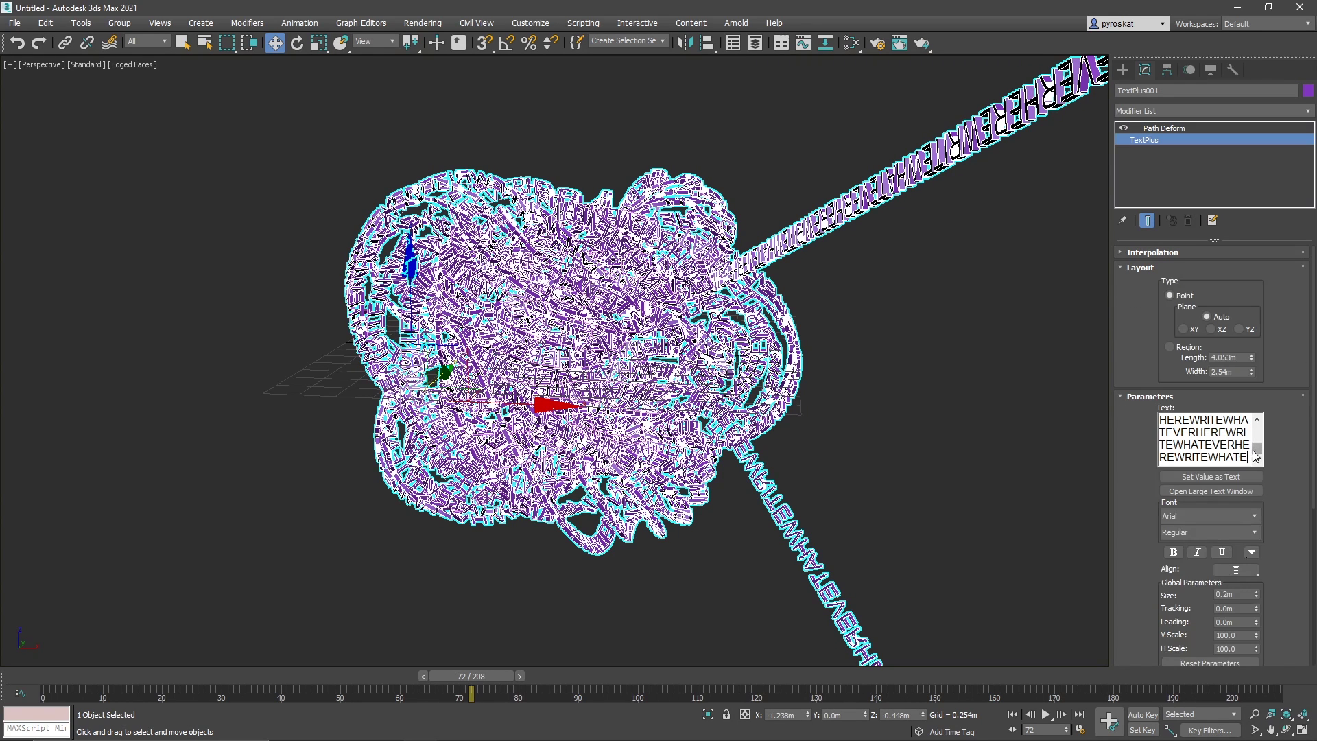
Step: Paste copies into the TextPlus text box, then delete its latter portion to shorten it
drag(1249, 457, 1112, 423)
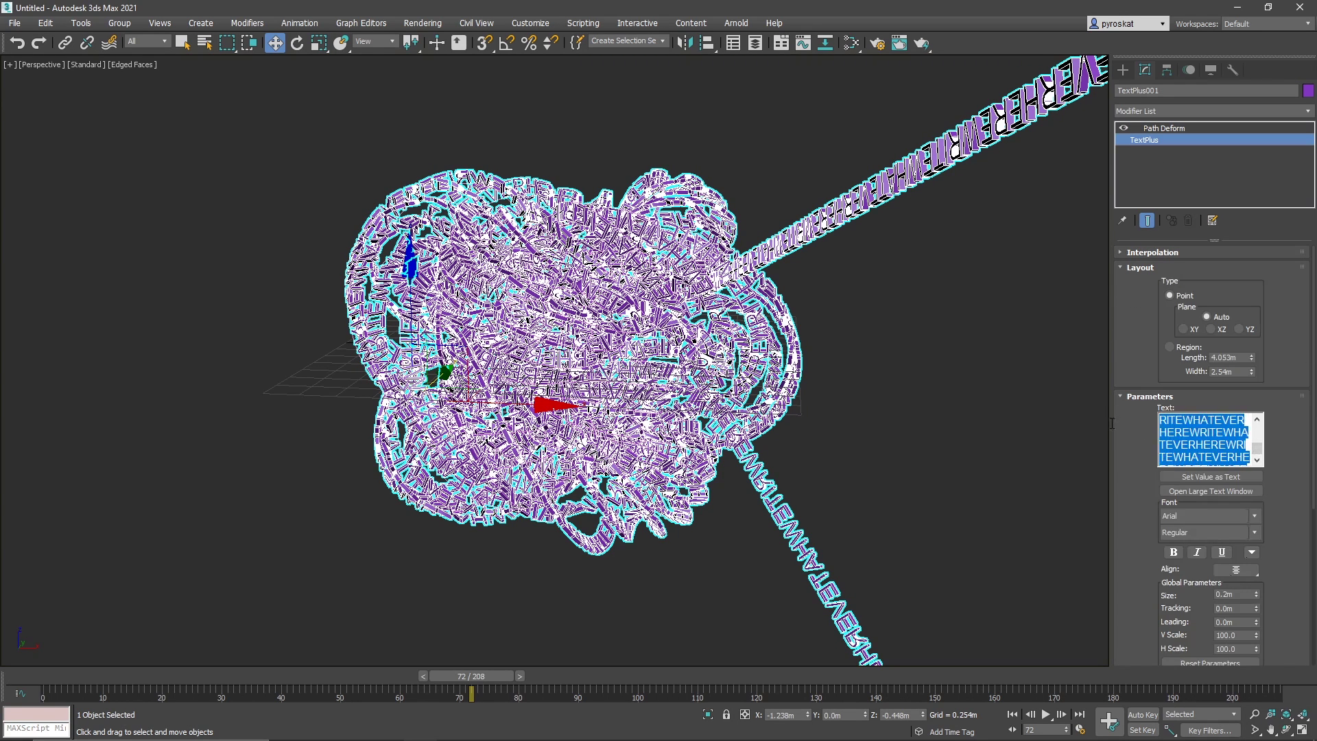
key(ctrl+v)
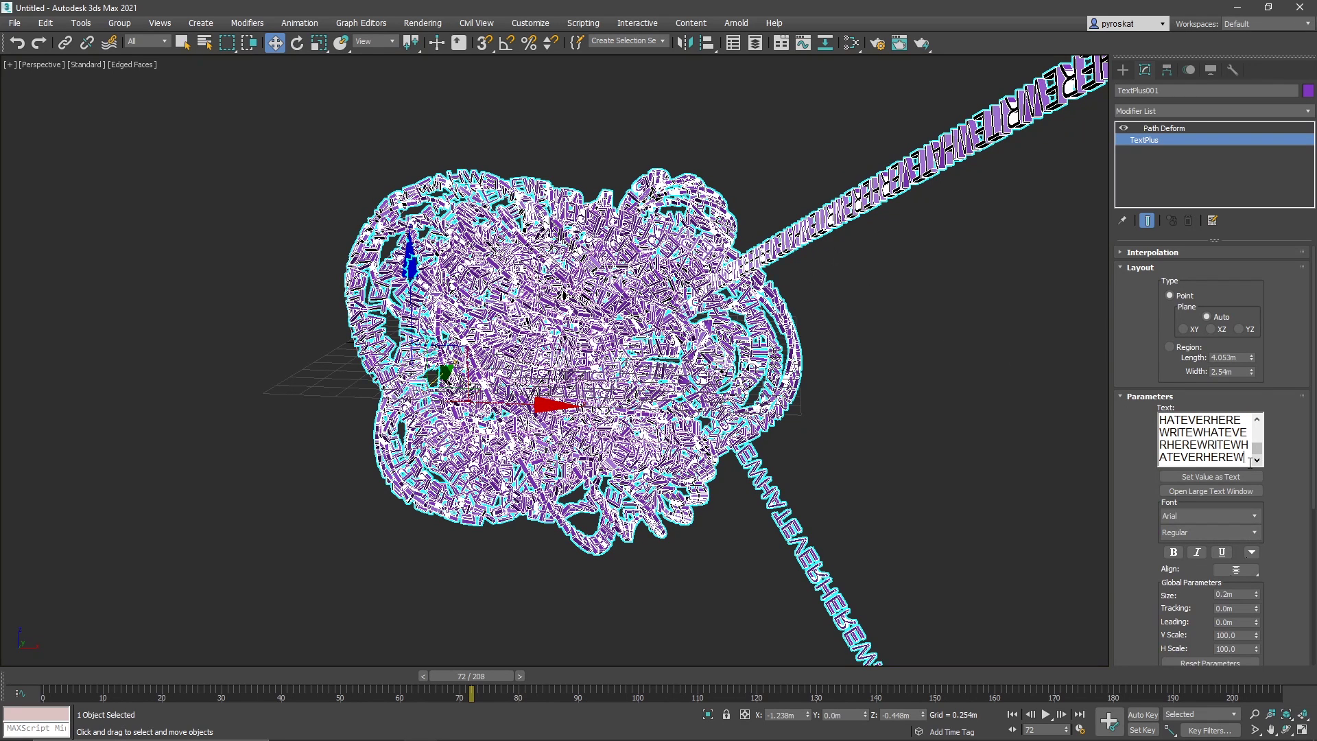
drag(1250, 461, 1062, 437)
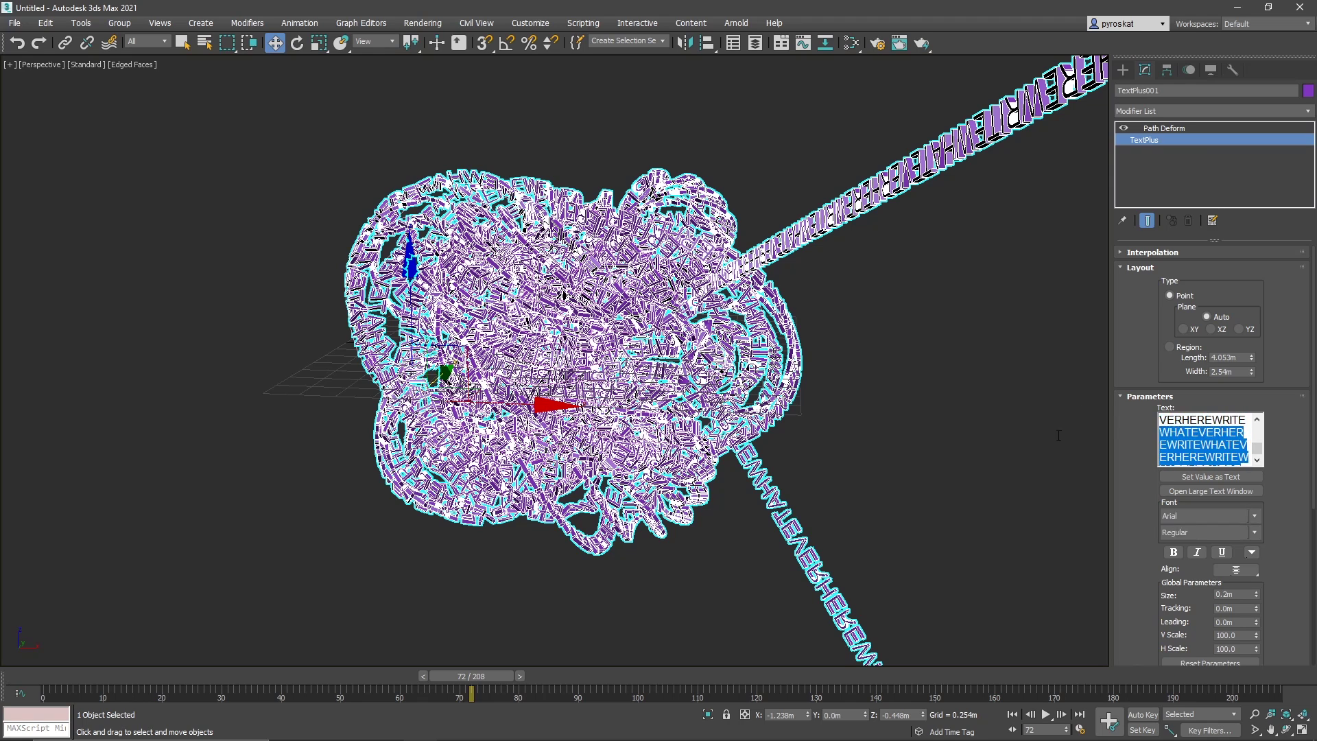
key(Delete)
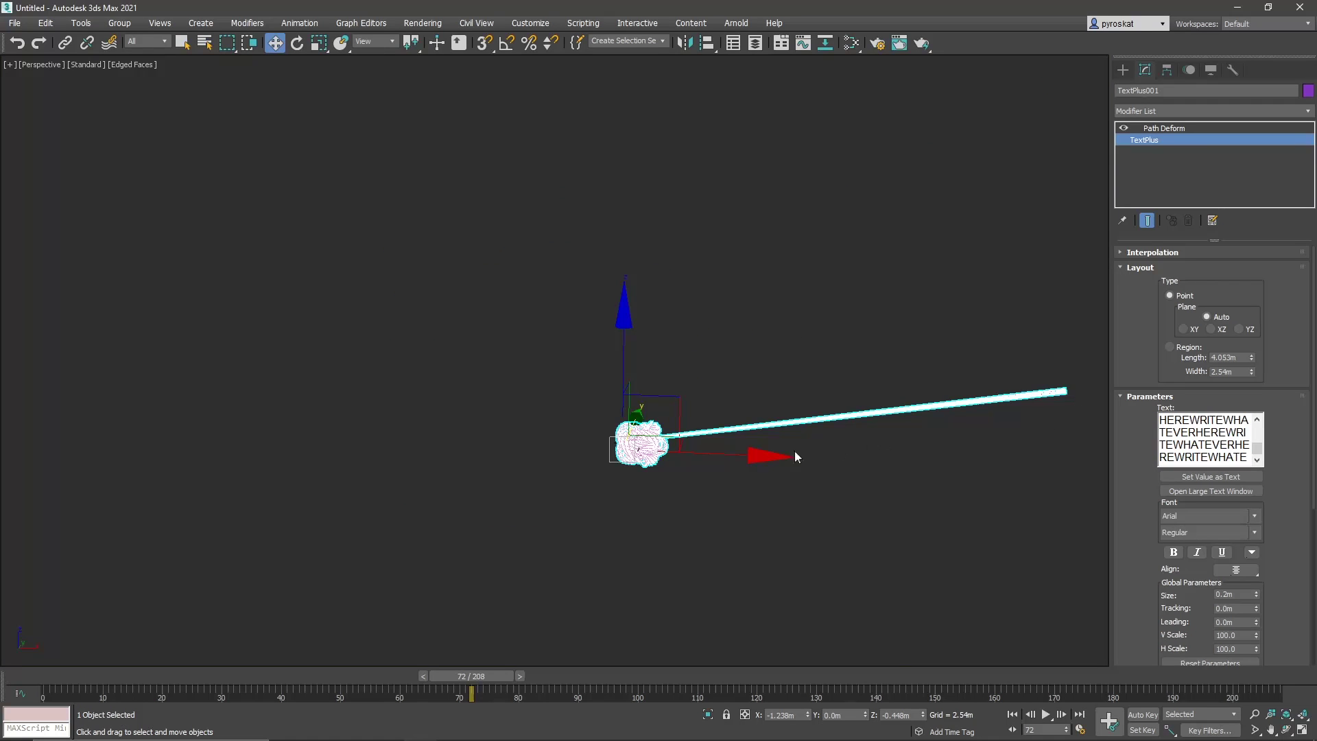
scroll(679, 461, up, 8)
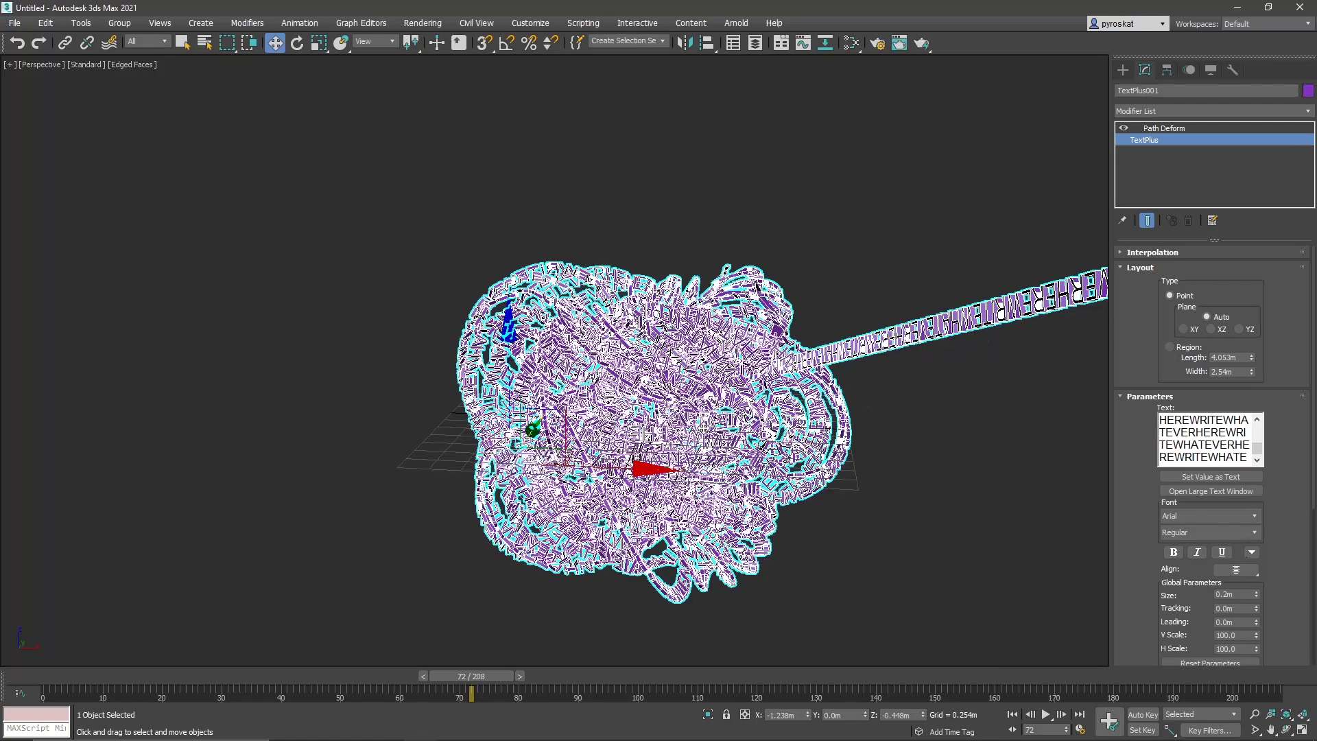
scroll(706, 418, up, 3)
Step: Return to the Path Deform settings and zoom in close on the wrapped letters
click(1171, 129)
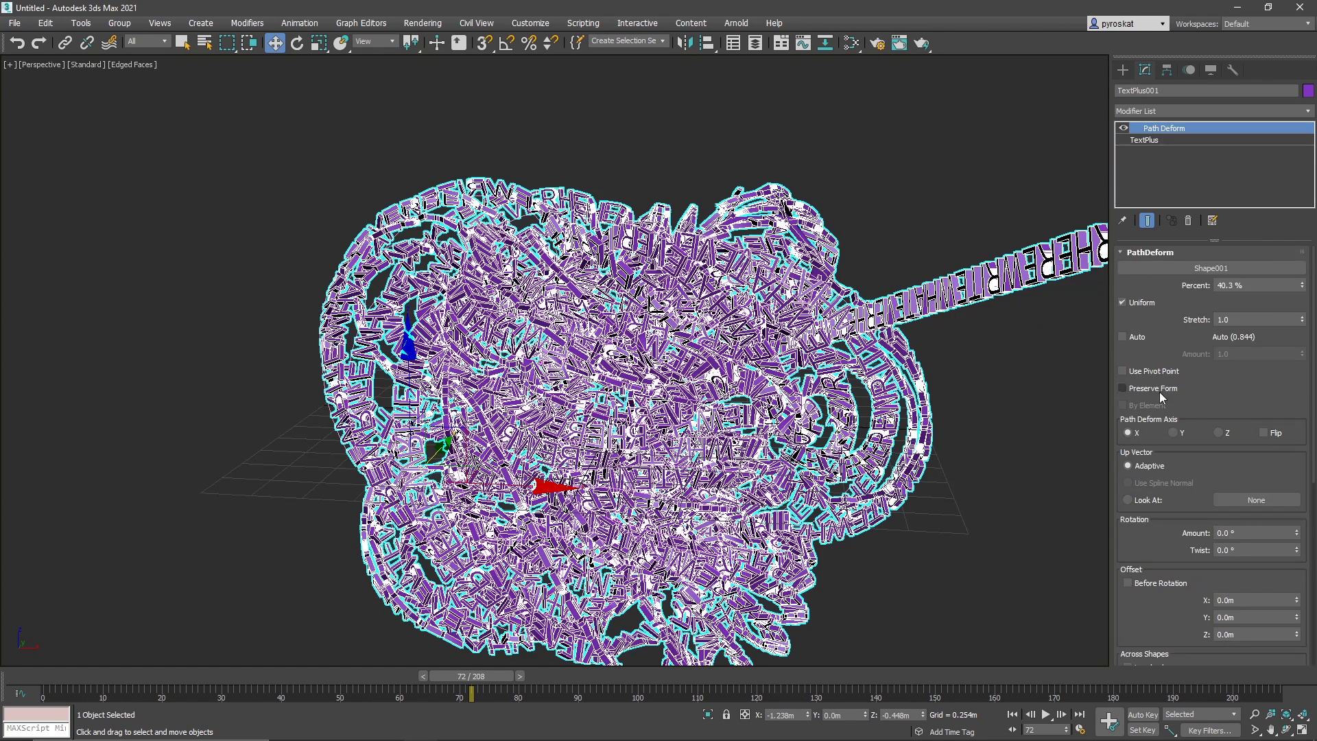
middle_drag(810, 370, 797, 416)
scroll(756, 288, up, 6)
scroll(756, 276, down, 4)
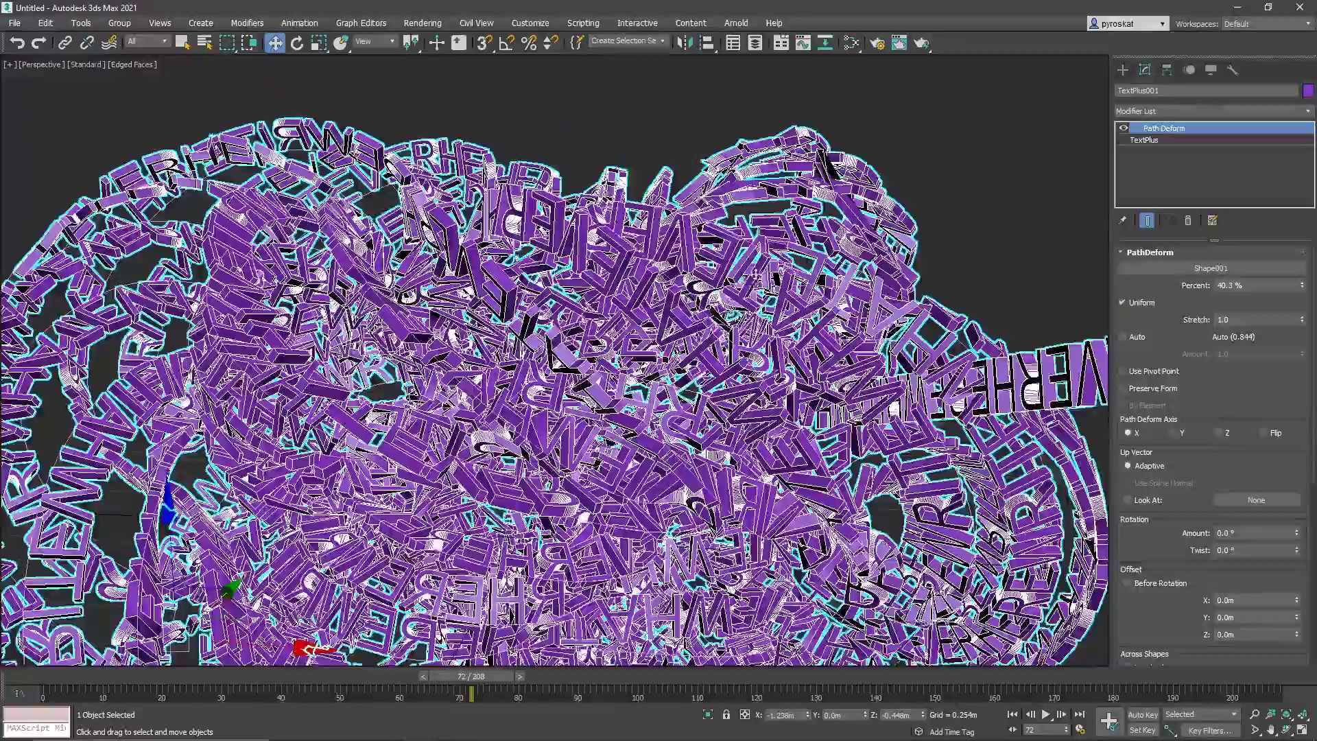
middle_drag(756, 276, 694, 342)
scroll(695, 342, up, 4)
scroll(696, 343, down, 3)
middle_drag(699, 521, 711, 317)
scroll(727, 329, down, 2)
middle_drag(755, 439, 808, 568)
scroll(808, 568, down, 5)
scroll(693, 164, up, 4)
middle_drag(693, 164, 819, 458)
scroll(720, 325, up, 4)
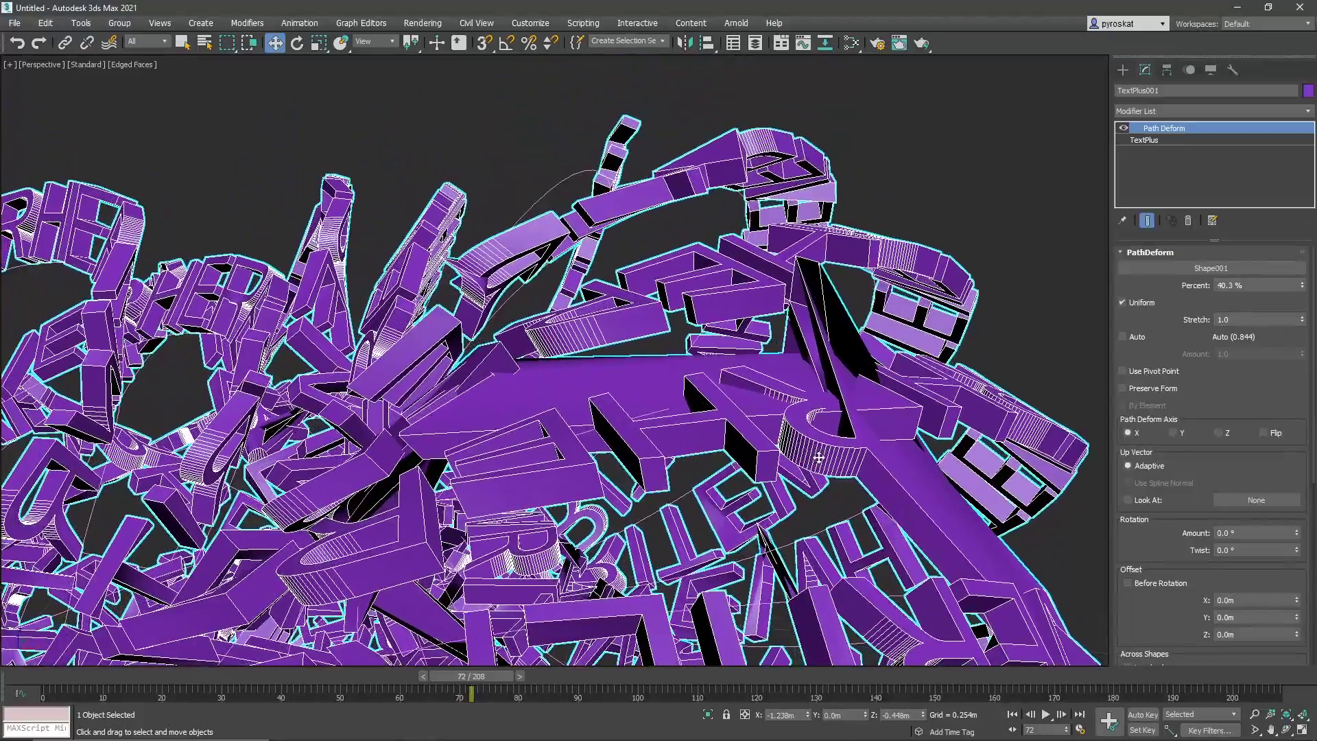
scroll(586, 480, down, 2)
middle_drag(511, 490, 895, 403)
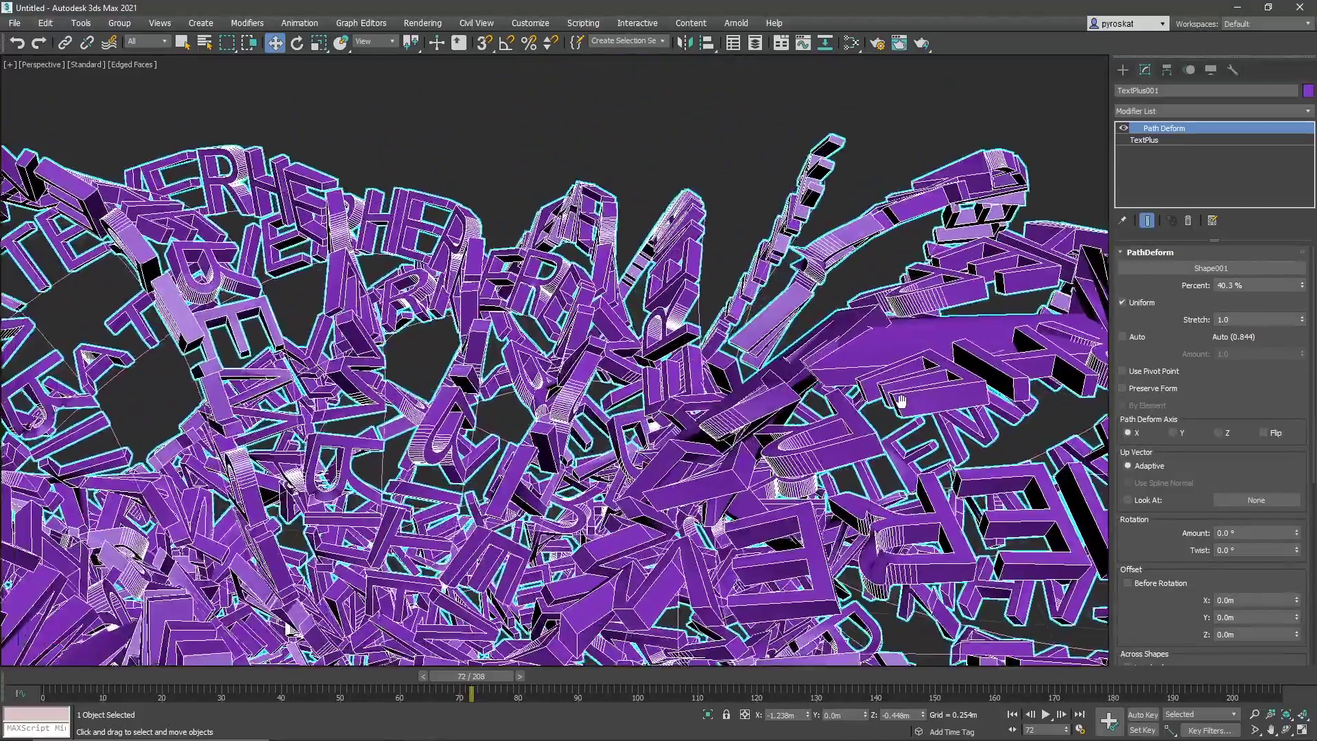
scroll(854, 206, up, 4)
middle_drag(854, 206, 179, 516)
Step: Enable Preserve Form and By Element in TextPlus001's Path Deform
click(895, 436)
scroll(805, 400, up, 3)
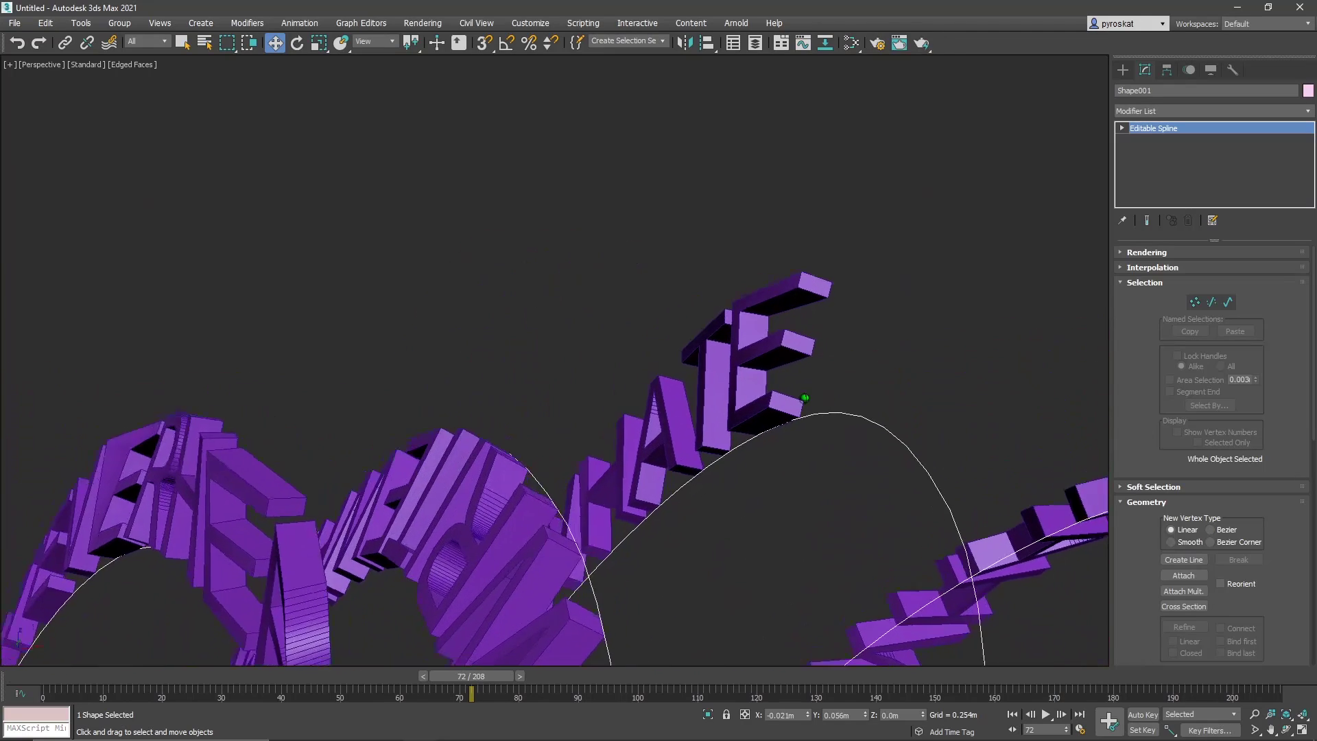
click(775, 329)
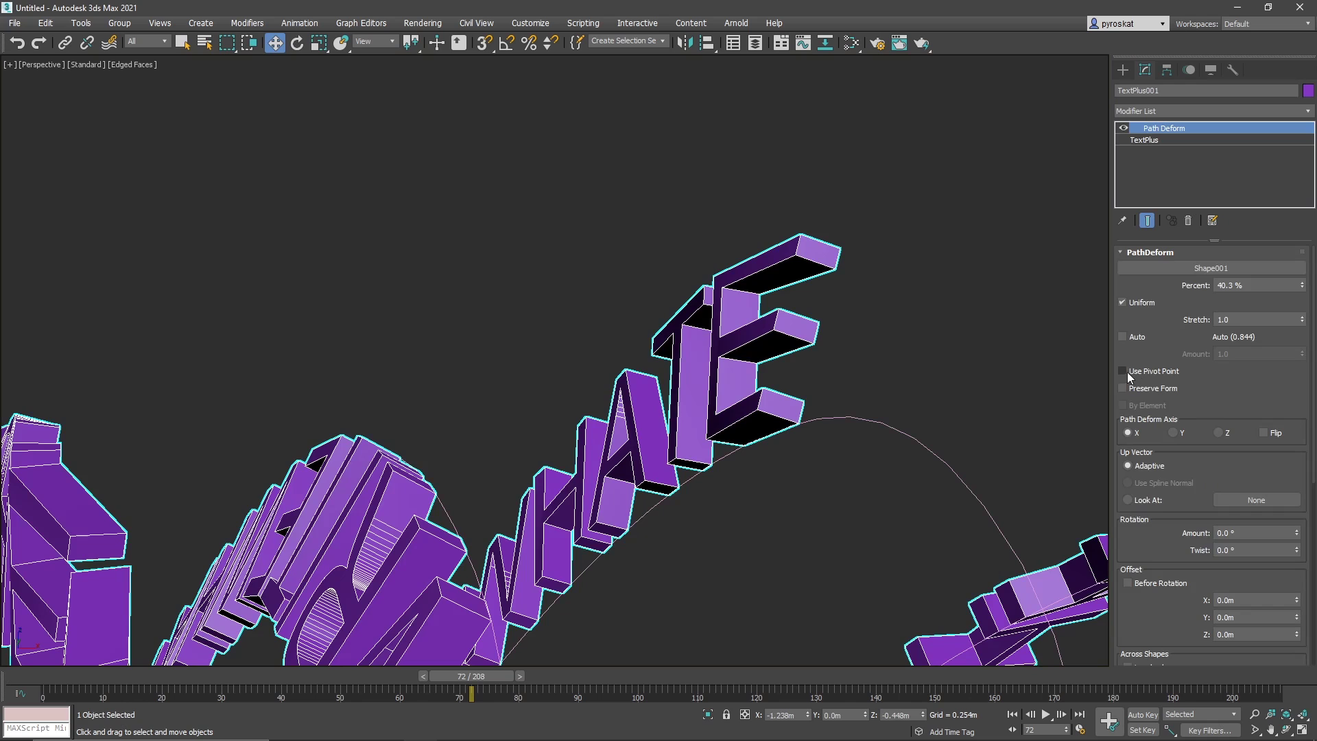
click(1155, 390)
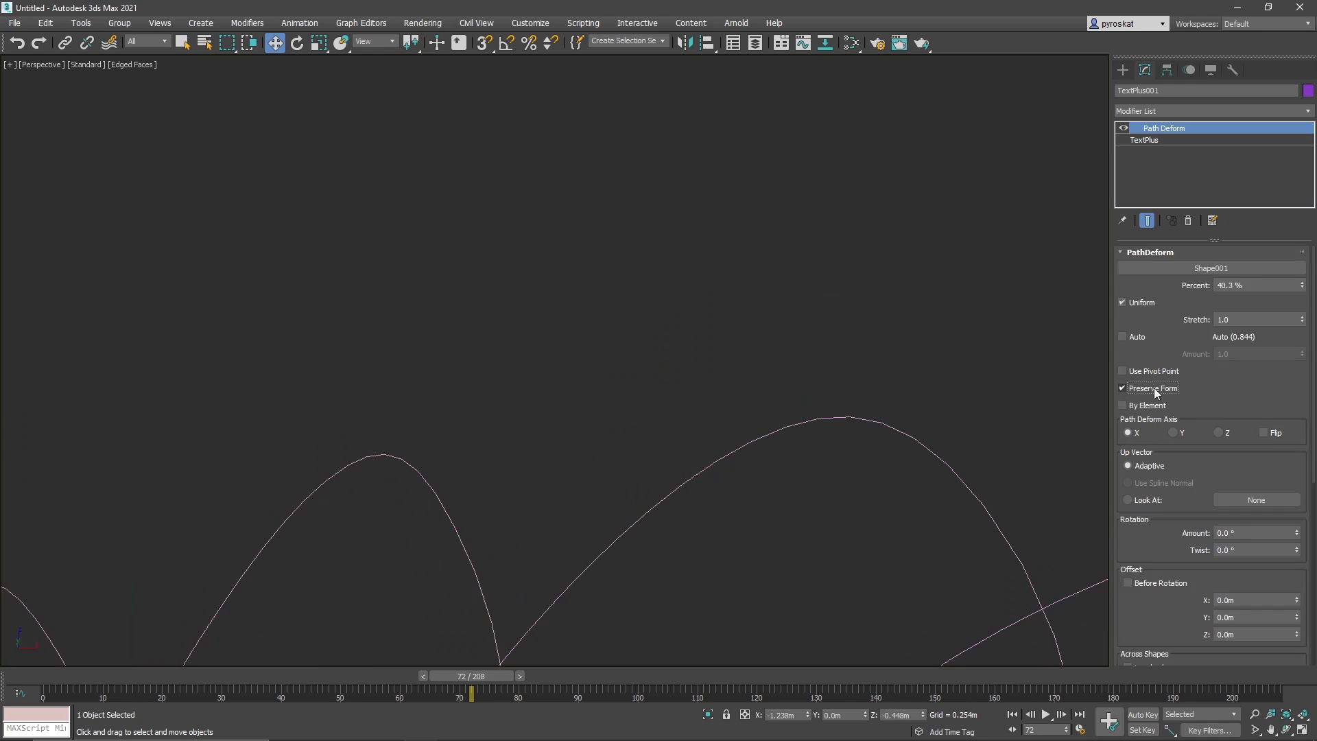
click(1132, 408)
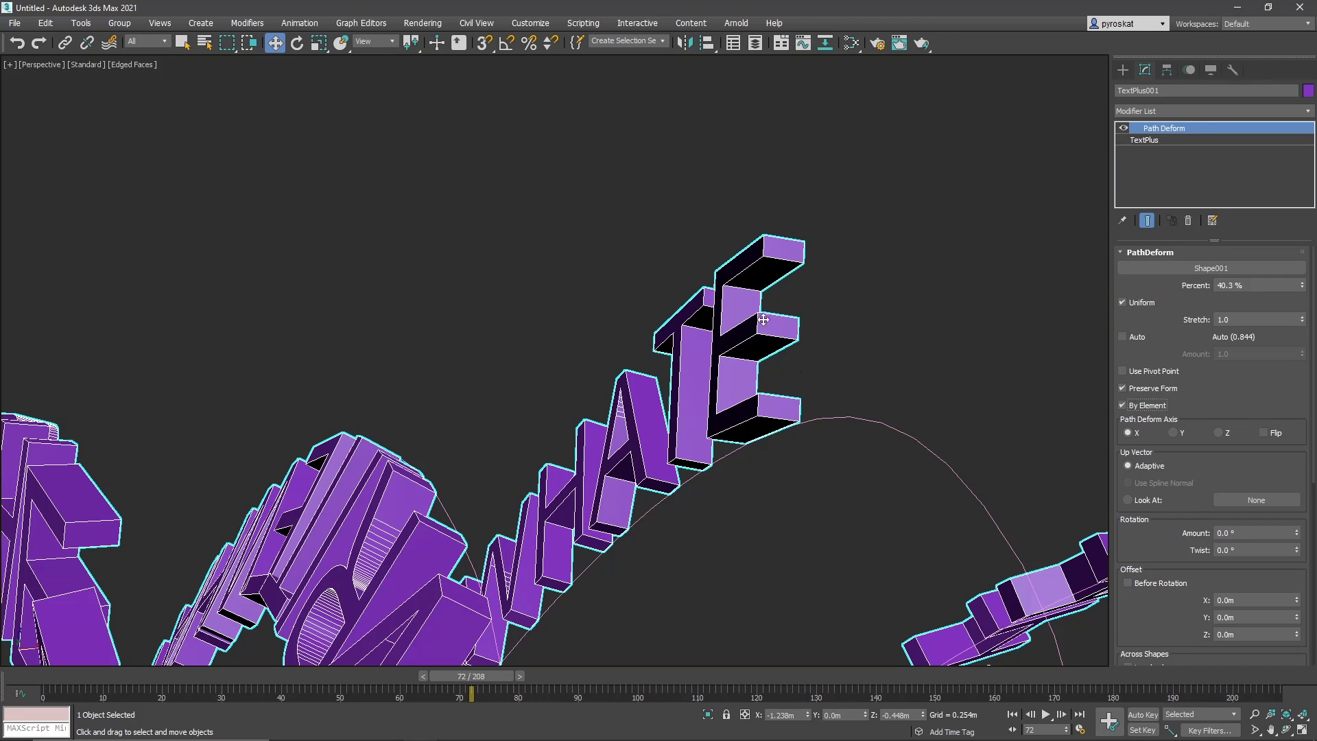
scroll(721, 339, down, 15)
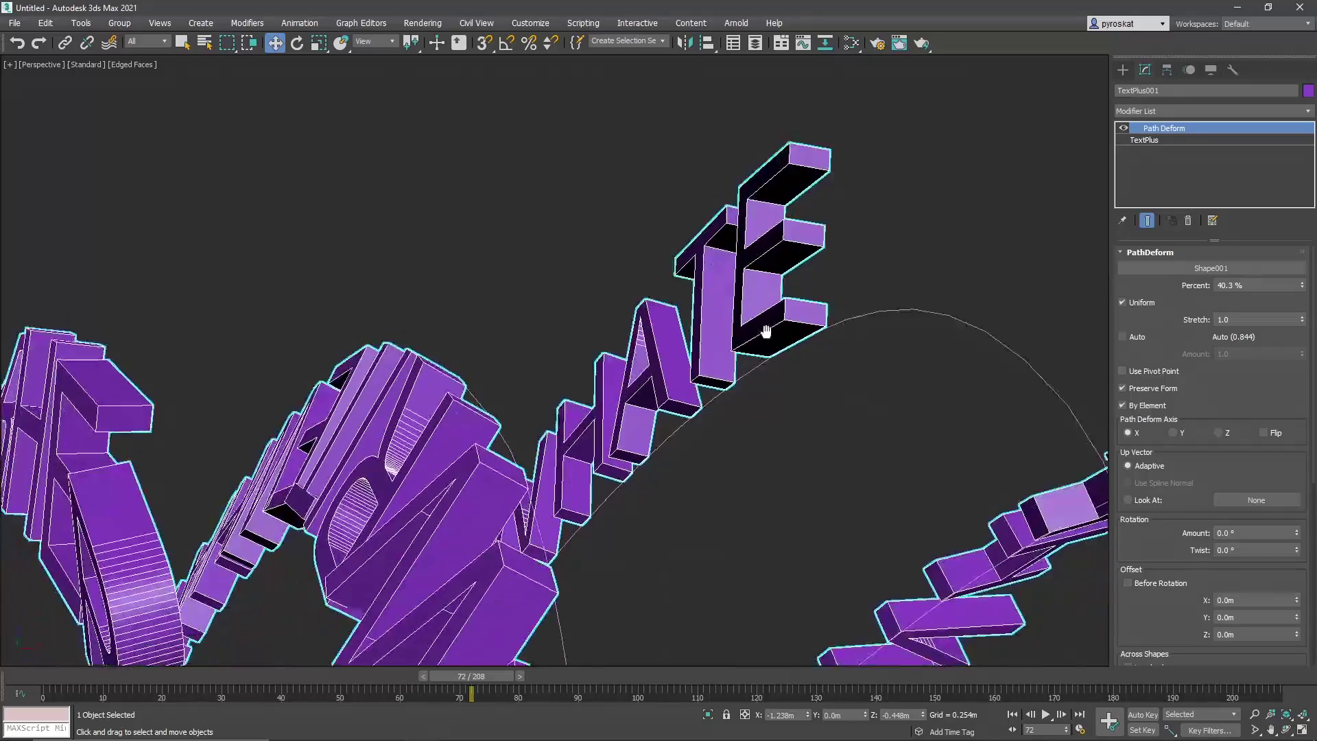
Step: Turn on Loopback so the text's straight tail wraps back onto the knot path
scroll(834, 390, up, 5)
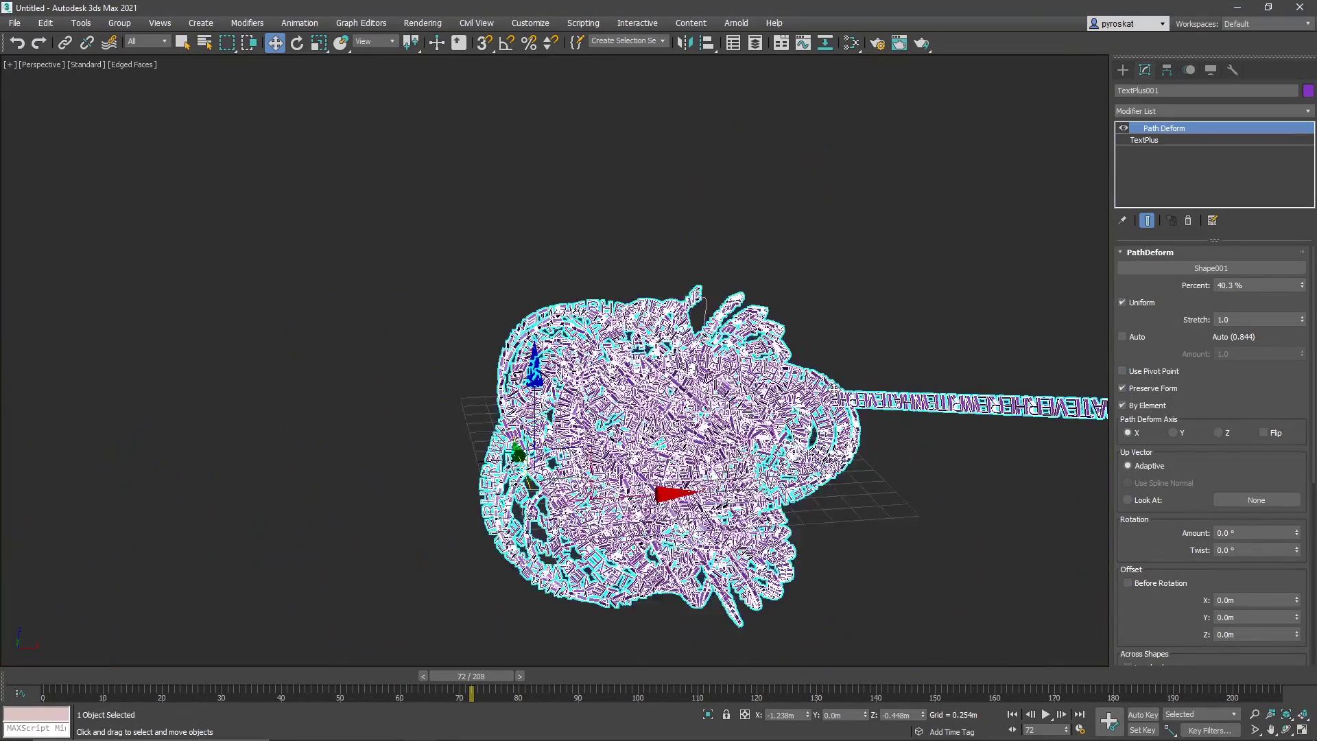
drag(1142, 536, 1175, 359)
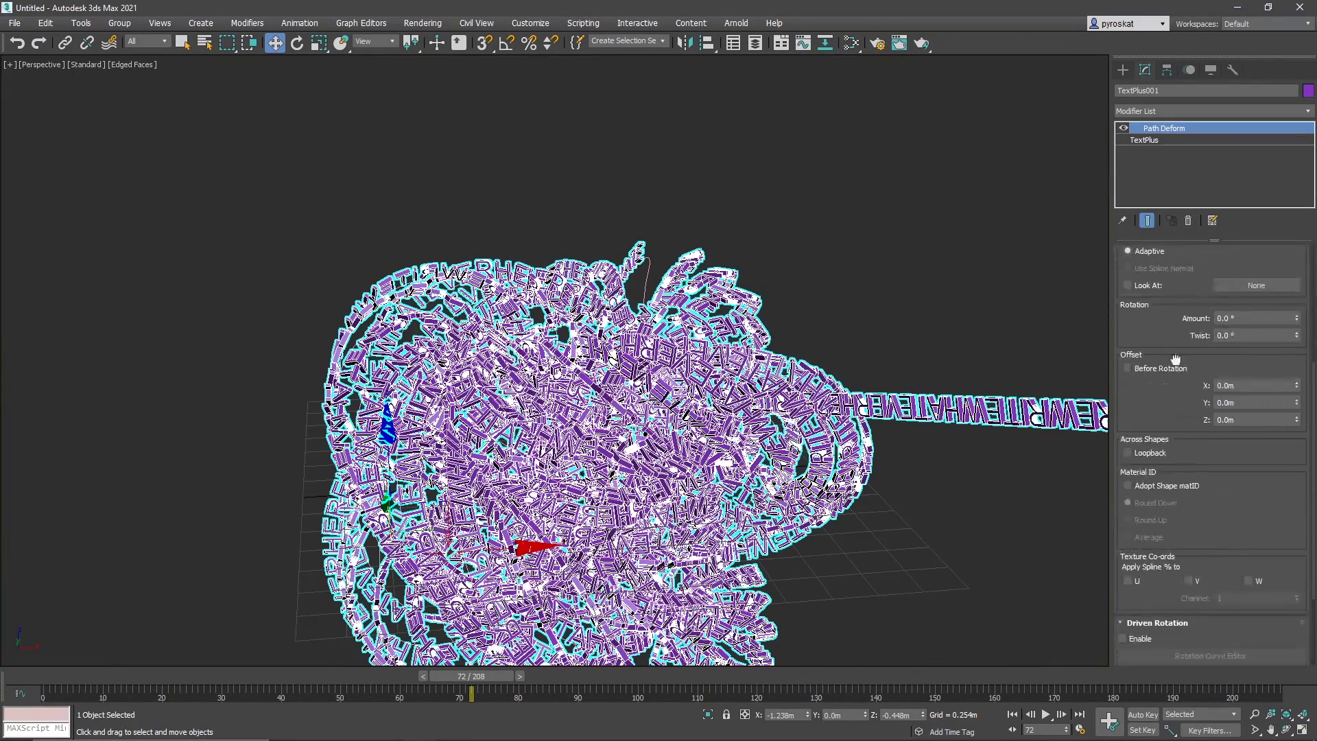
scroll(823, 384, down, 8)
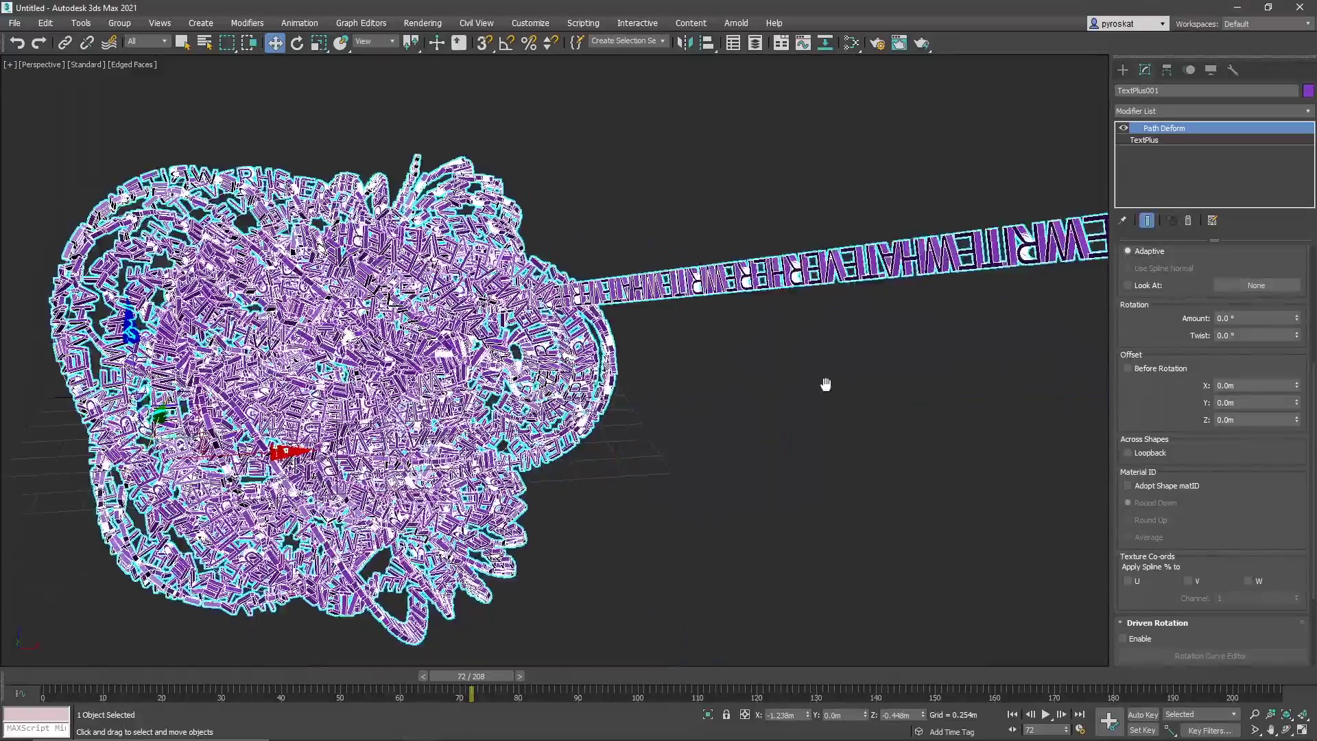
scroll(721, 361, up, 10)
scroll(738, 364, down, 8)
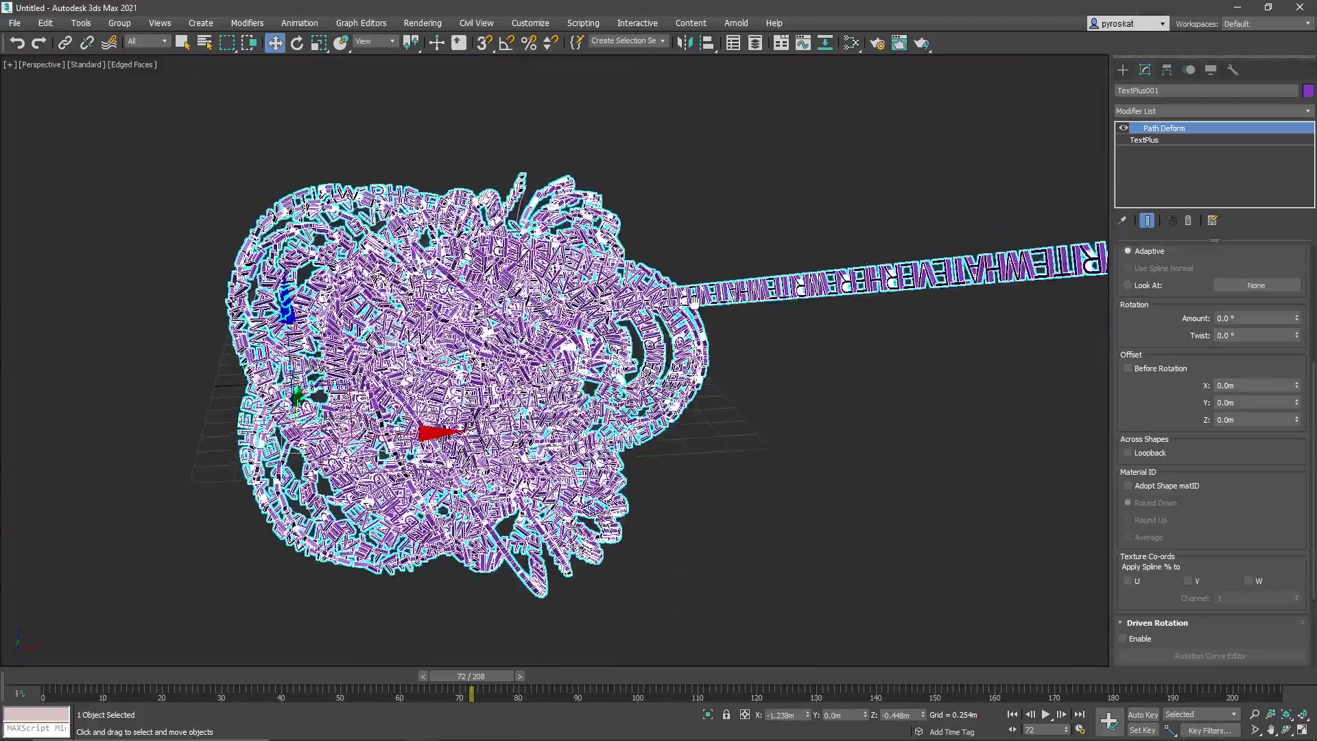
scroll(686, 302, up, 4)
click(1131, 452)
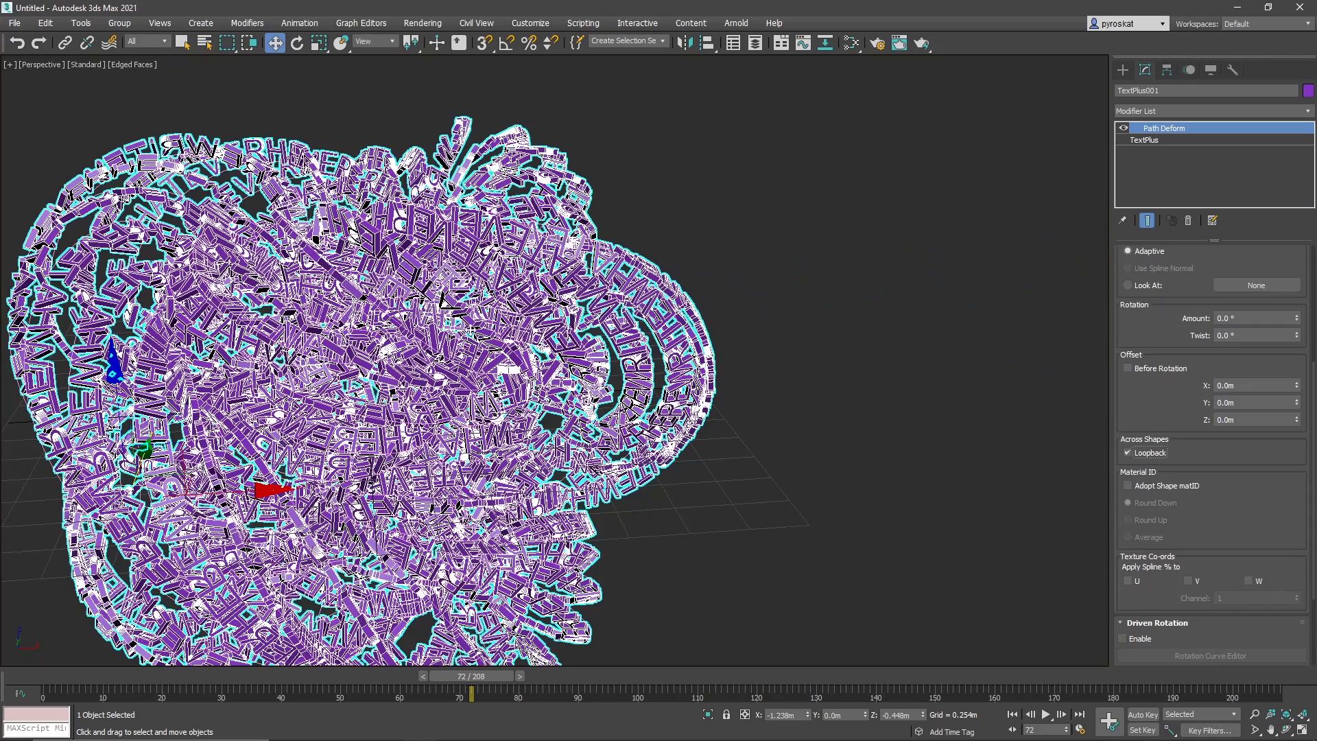
Step: Hide the Shape001 path spline
middle_drag(471, 331, 595, 274)
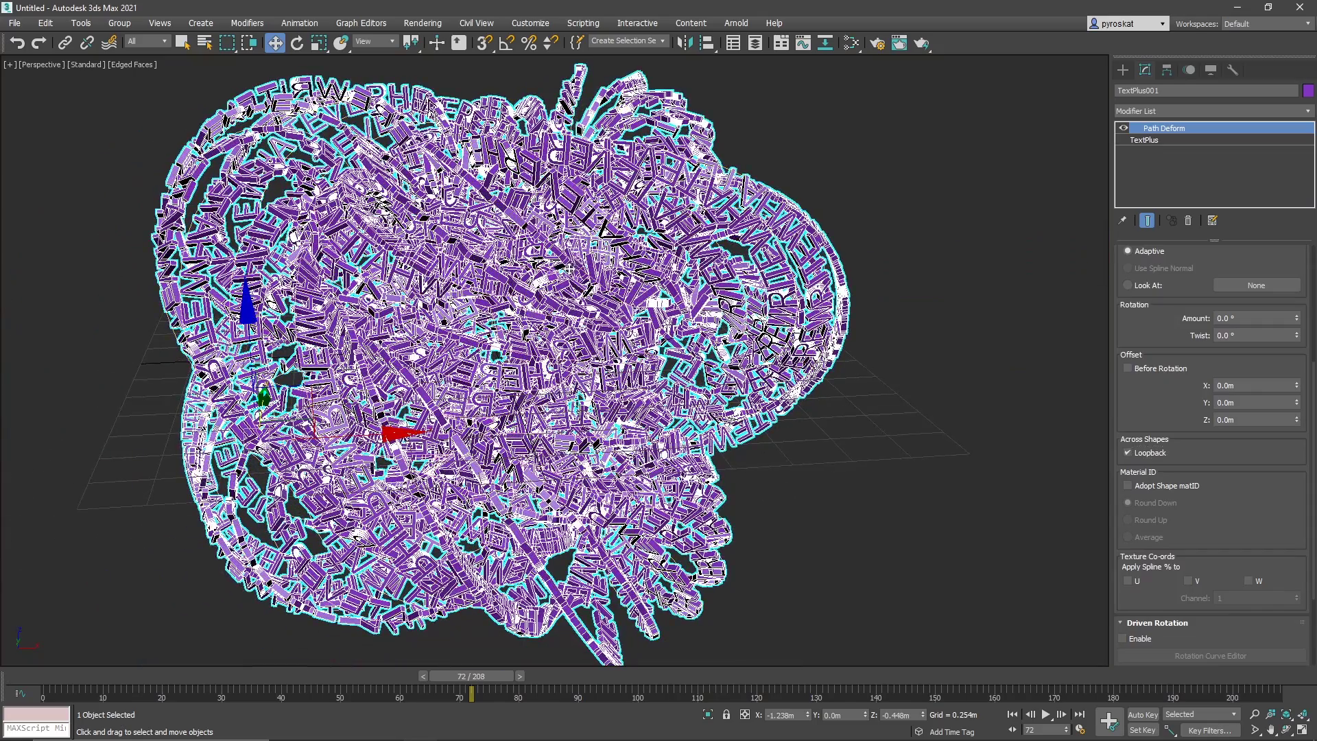
click(568, 267)
right_click(568, 267)
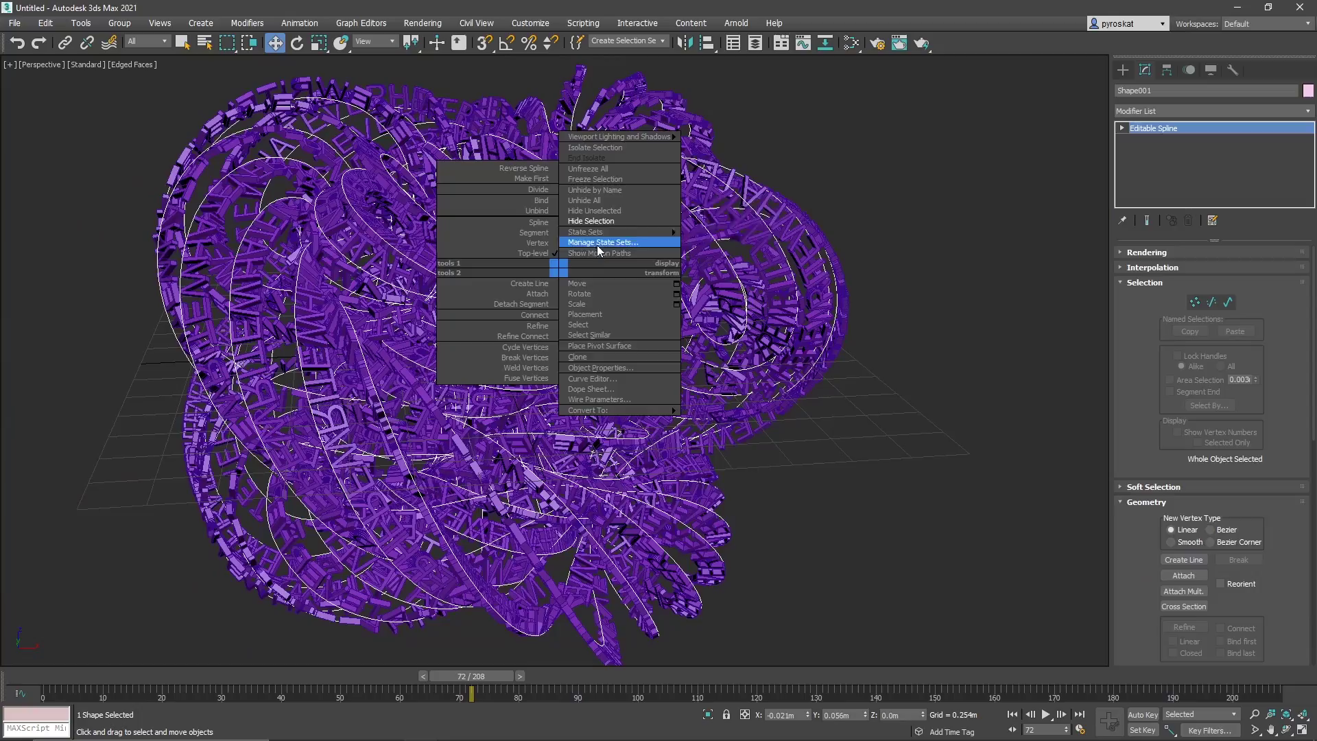
click(607, 221)
Step: Switch the viewport to Default Shading and orbit around the wrapped letters
mouse_move(567, 251)
middle_down()
mouse_move(670, 215)
mouse_move(574, 224)
mouse_move(621, 256)
mouse_move(714, 253)
mouse_move(727, 334)
mouse_move(727, 321)
middle_up()
key(F4)
alt+middle_drag(700, 380, 717, 288)
scroll(717, 274, up, 5)
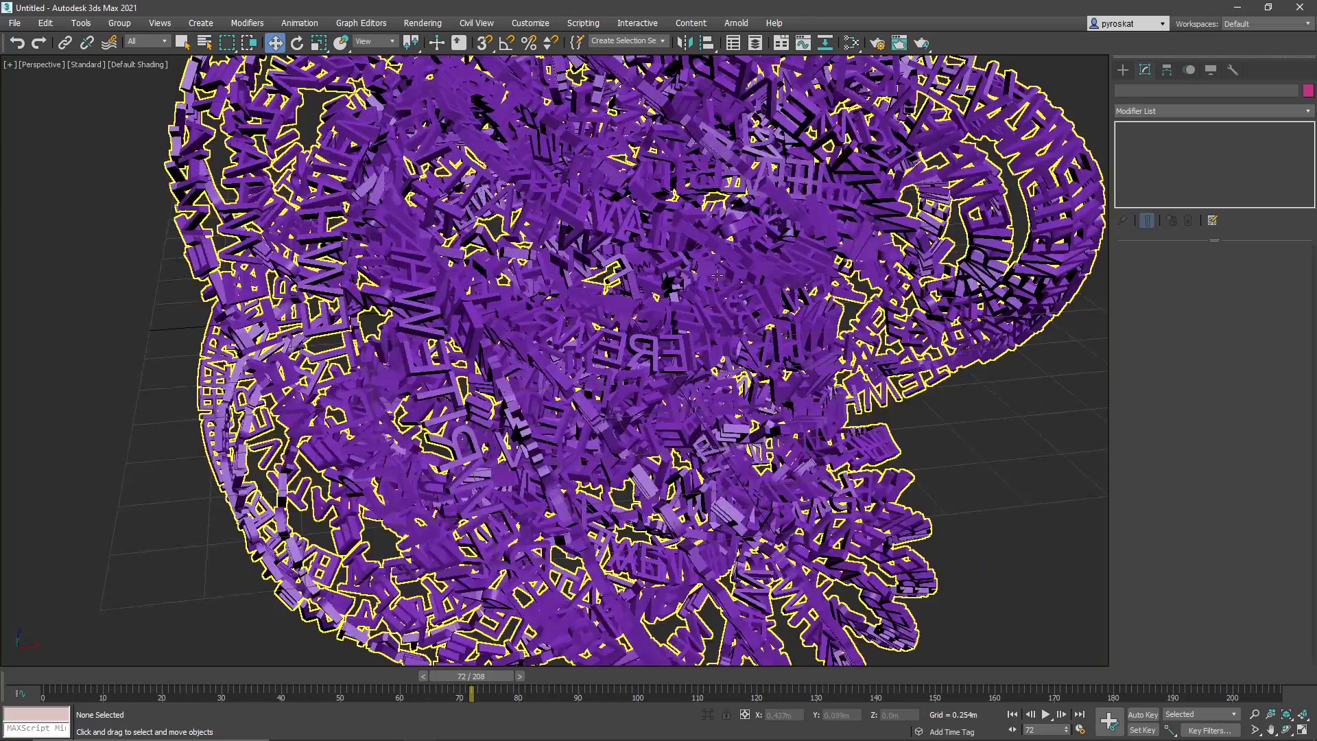
scroll(717, 274, down, 6)
Step: Select TextPlus001 and set its Path Deform Twist to 9999 degrees
click(706, 260)
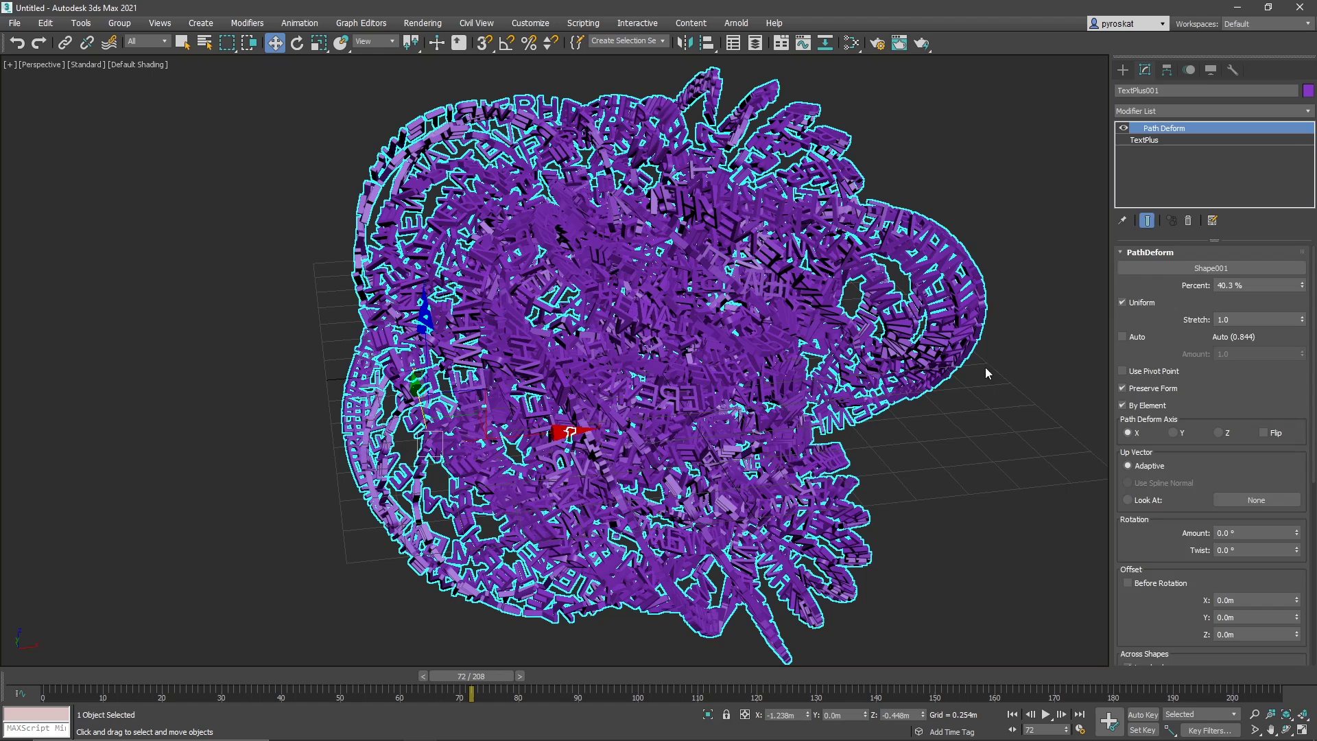
drag(1159, 538, 1210, 336)
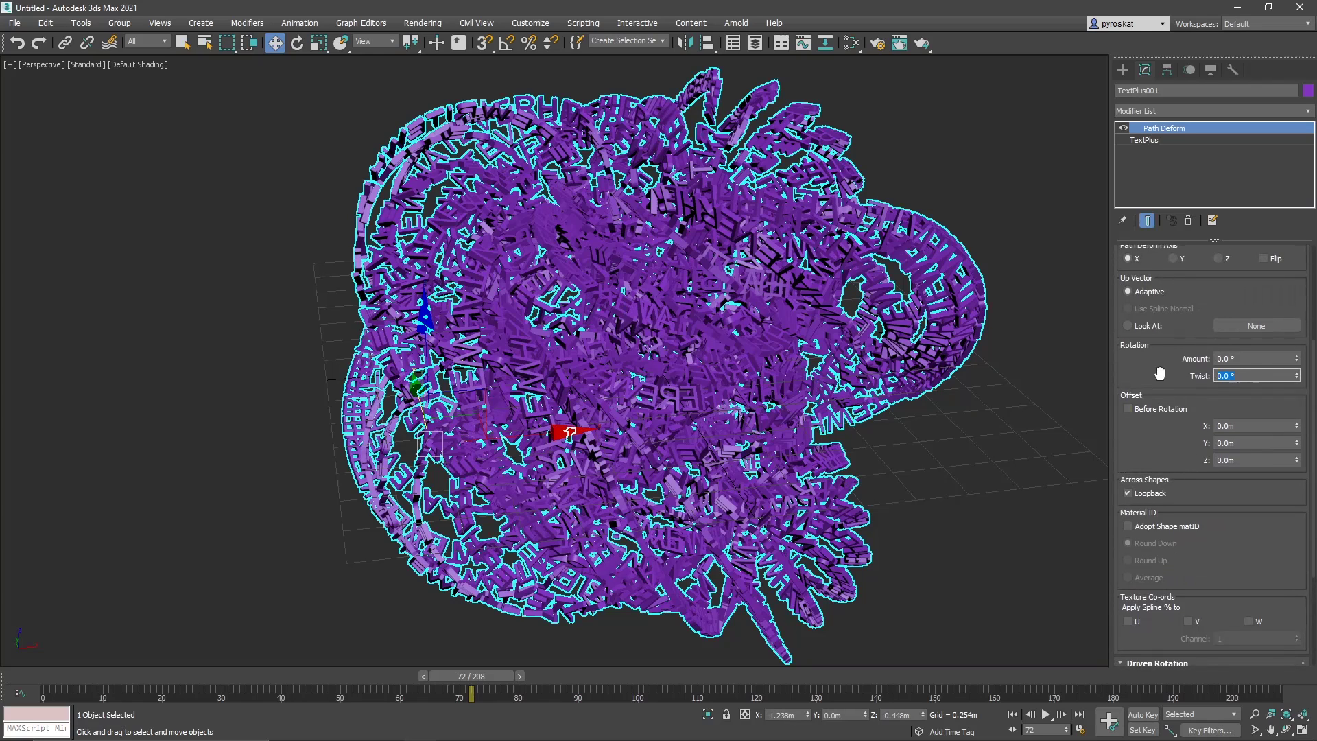
text(9999)
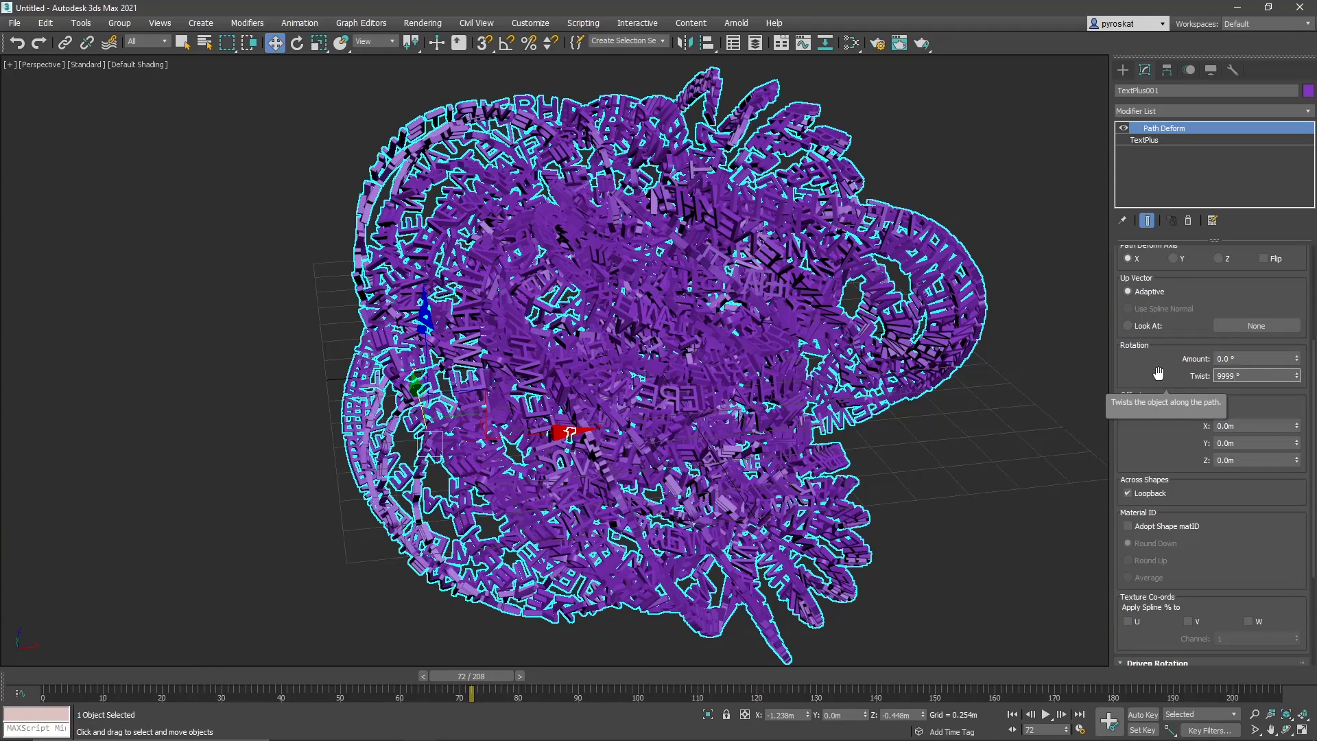
key(Return)
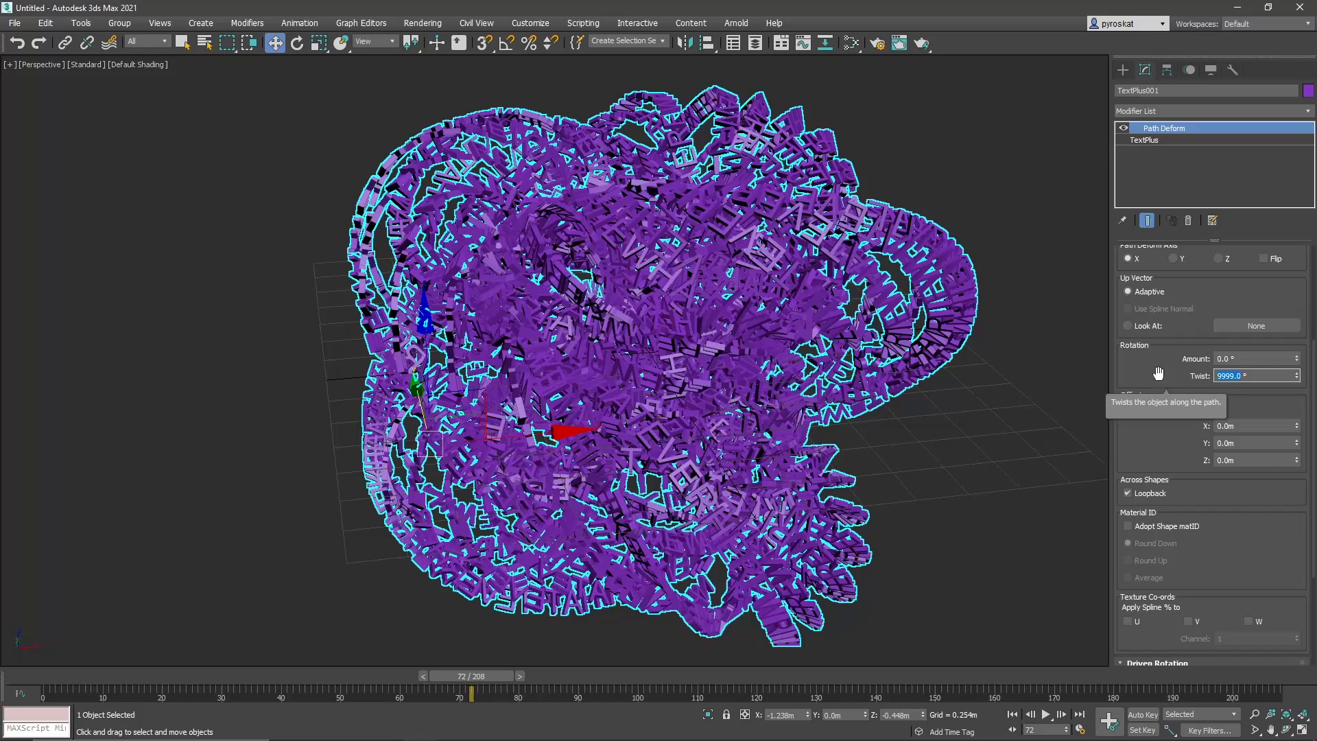
text(99999)
key(Return)
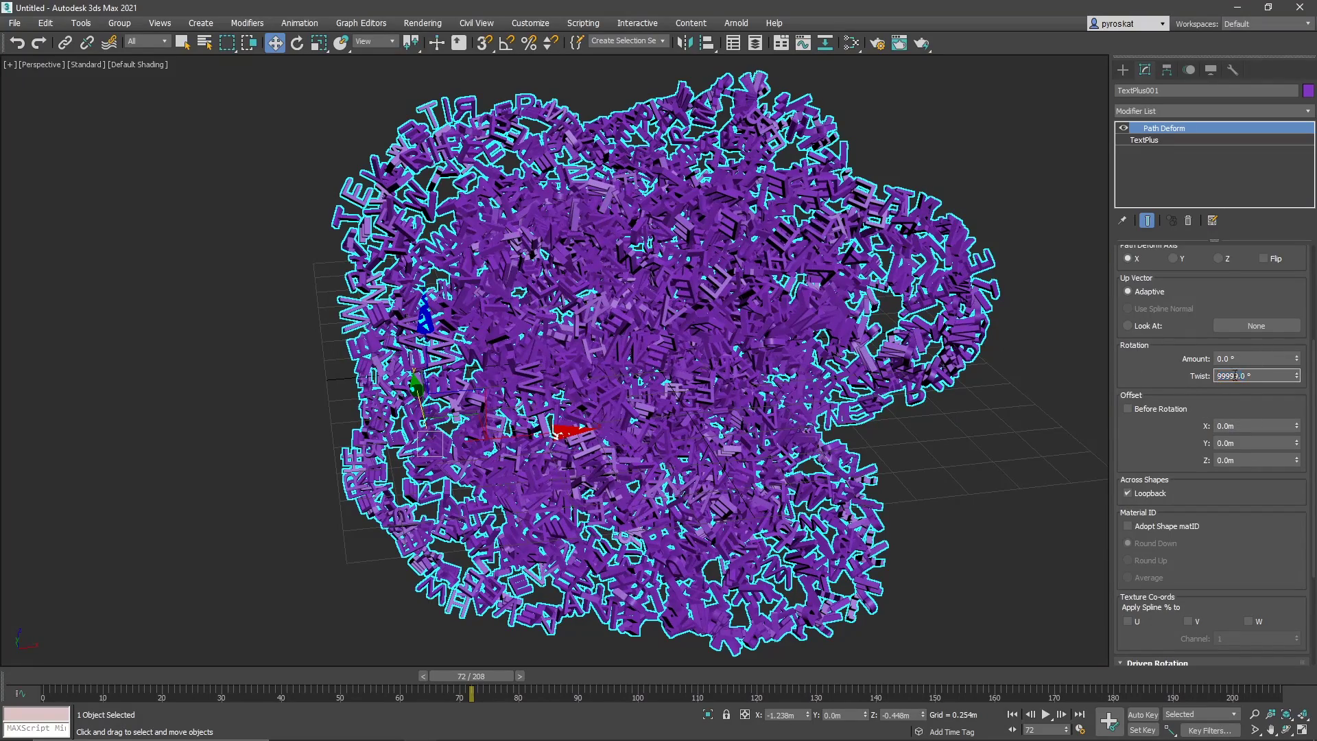
key(Return)
alt+middle_drag(881, 278, 933, 261)
Step: Select TextPlus001 and try Path Deform Percent values of 39.6 and 41 without keys
click(924, 265)
click(17, 674)
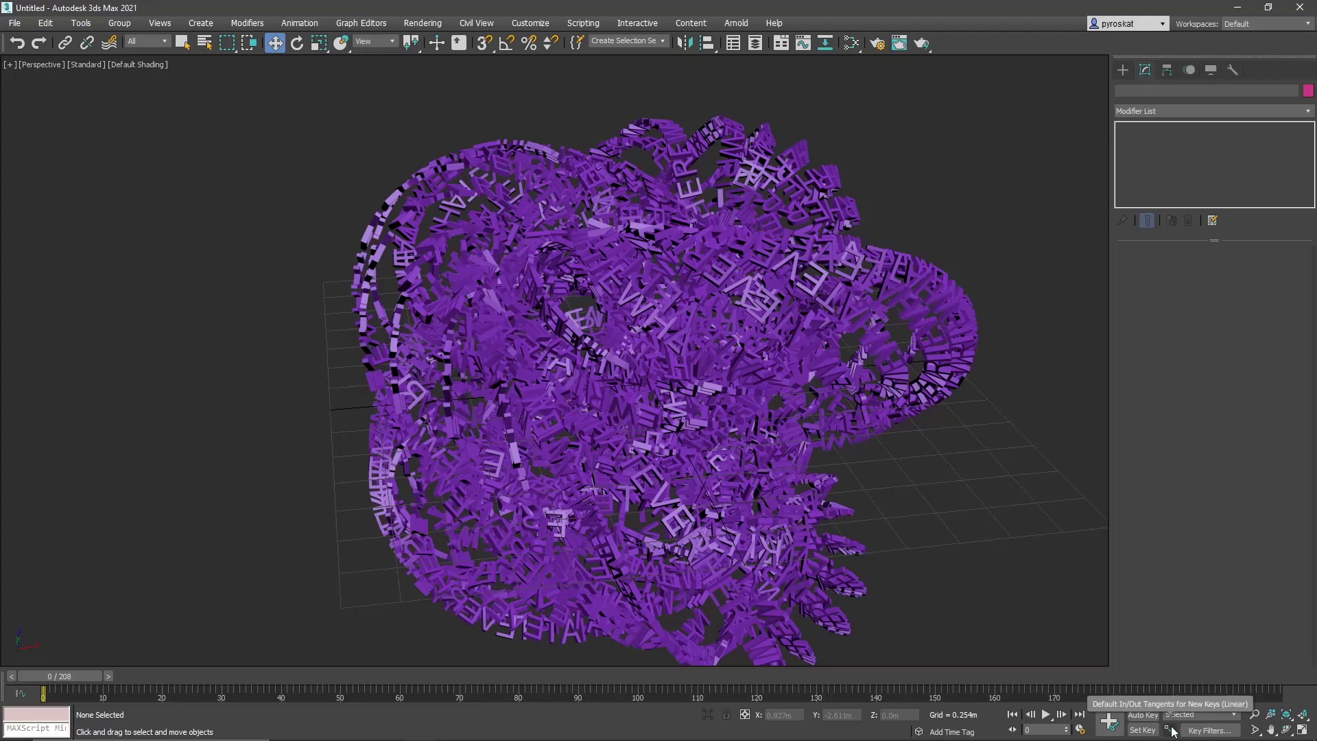
click(827, 331)
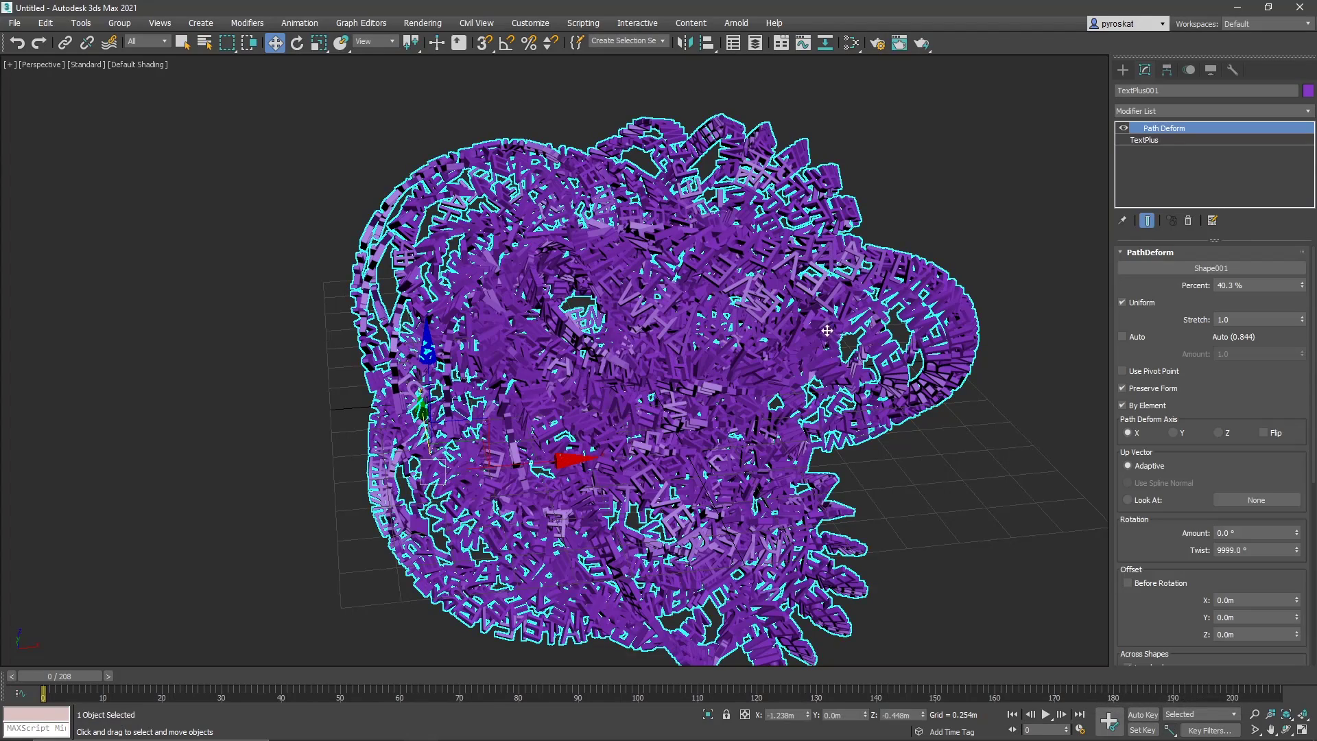
drag(1303, 291, 1302, 297)
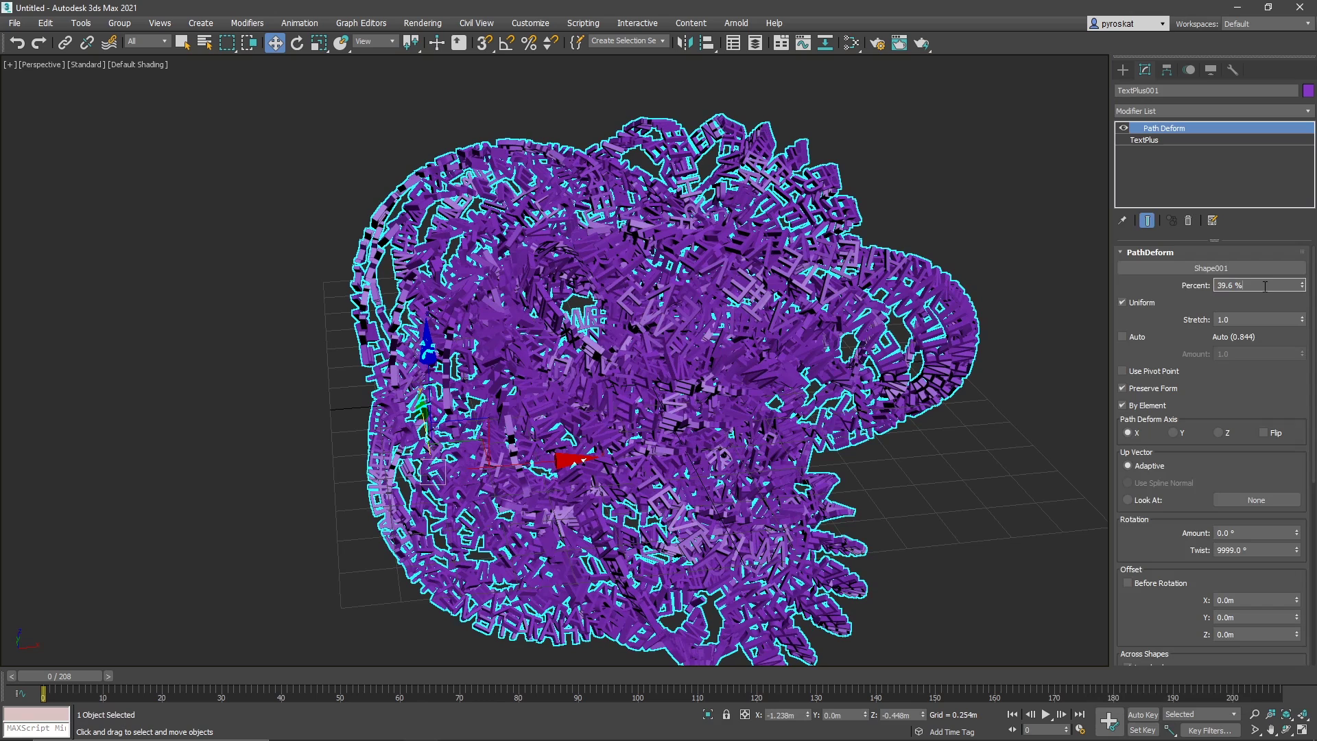
key(End)
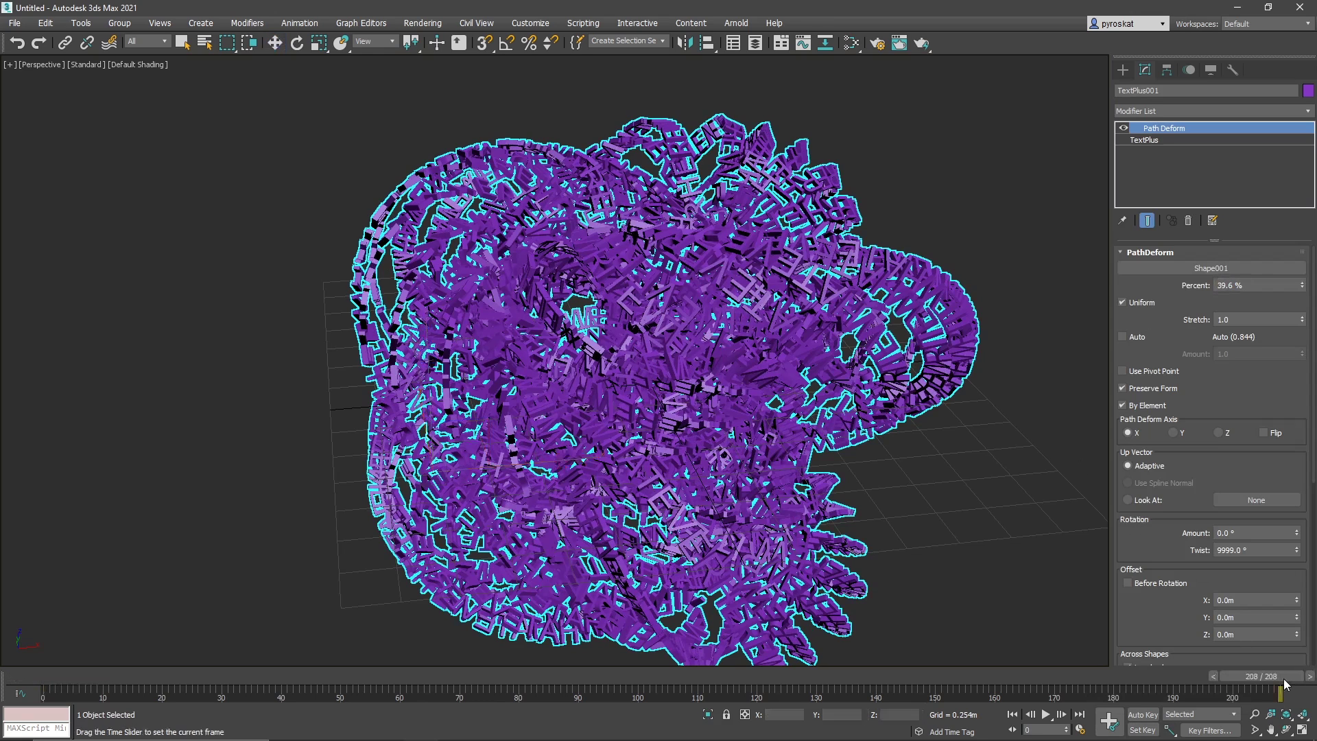
drag(1251, 285, 1157, 287)
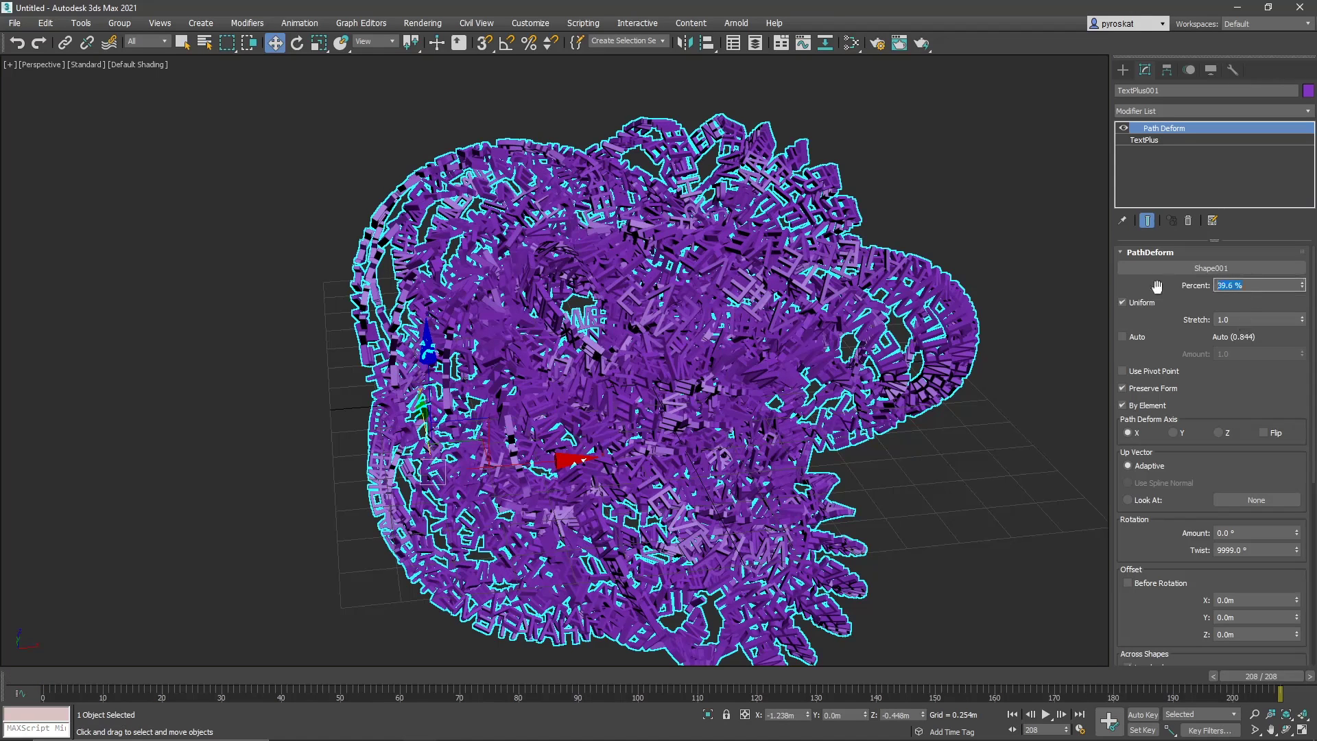
key(Return)
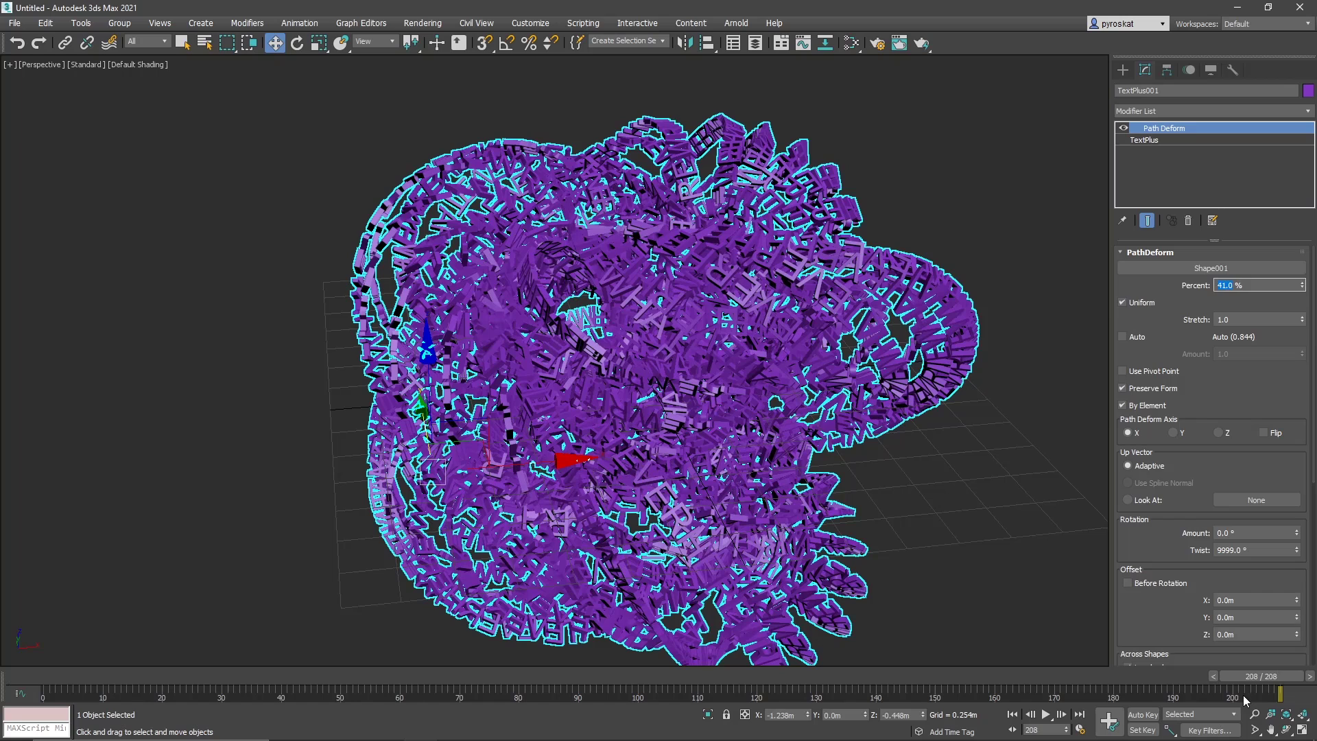
drag(1174, 673, 1261, 676)
Step: With Auto Key on, key Percent 40 at frame 0 and 41 at frame 208, then turn Auto Key off
key(w)
click(1143, 715)
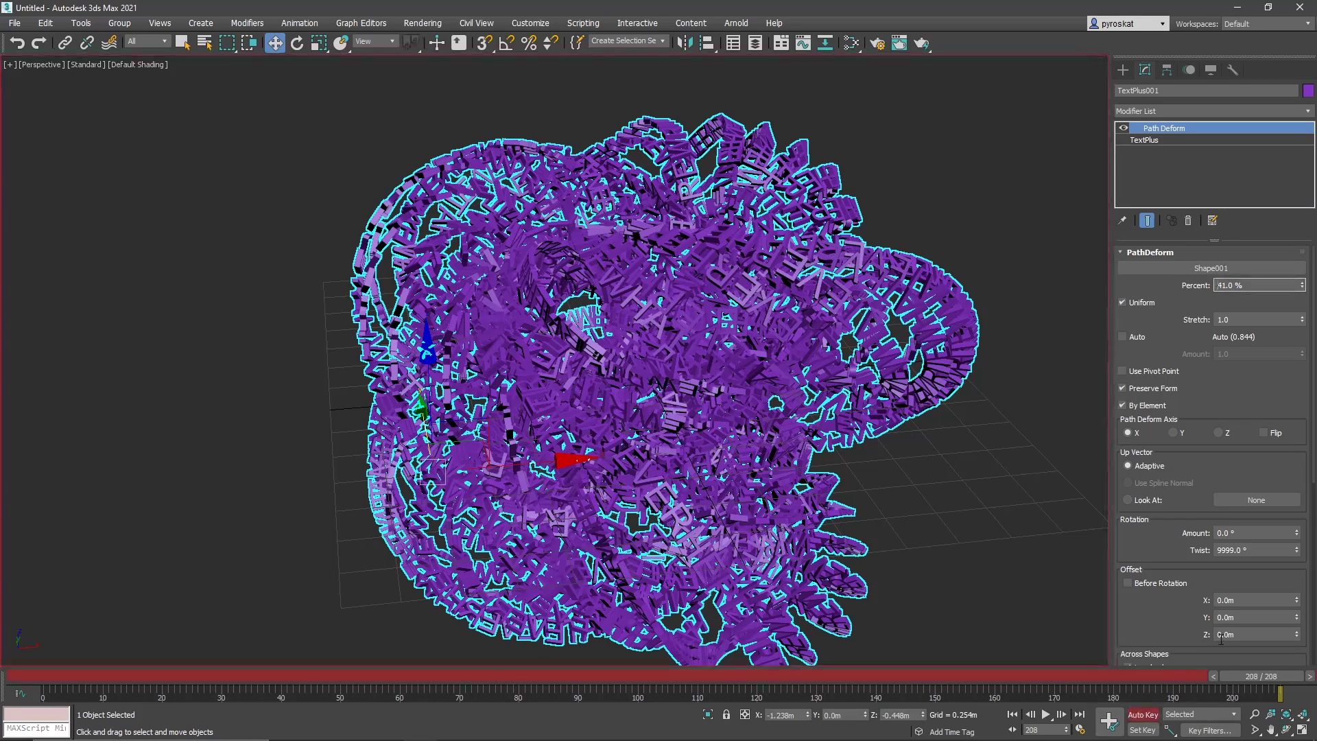
key(Home)
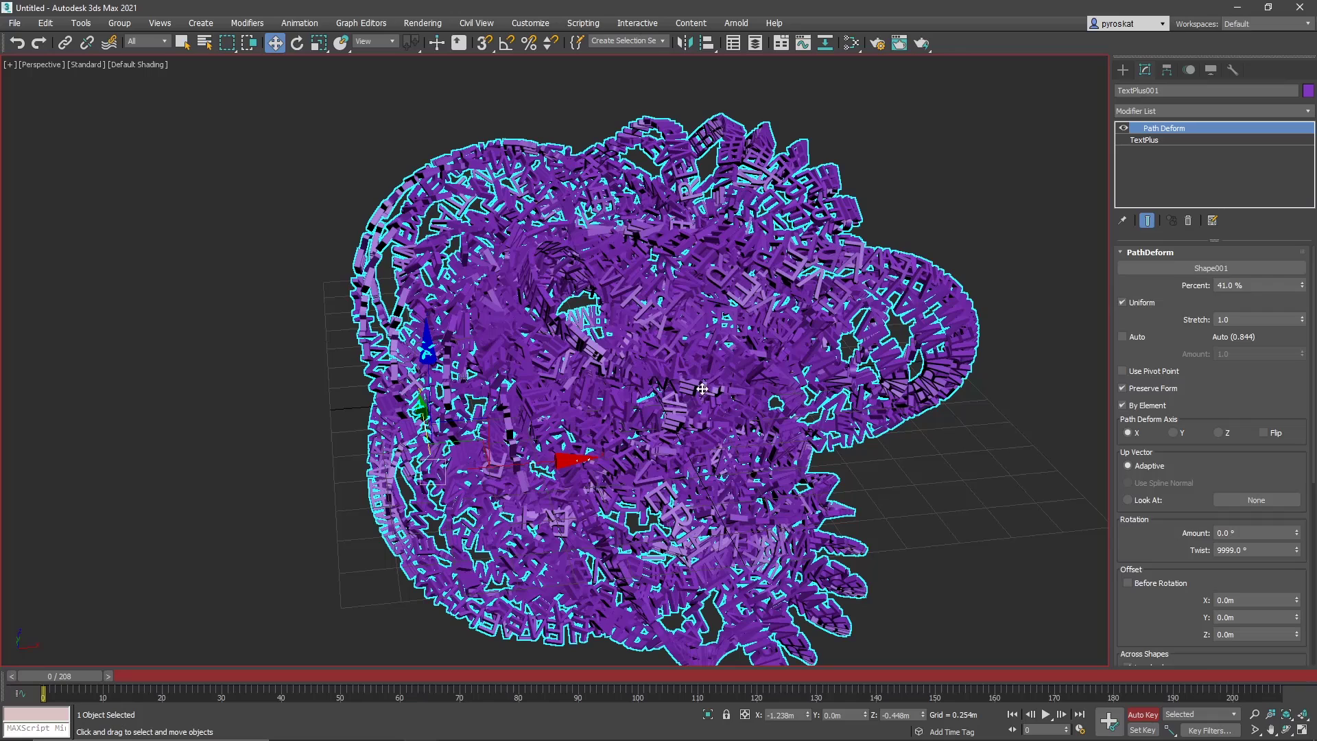
click(1257, 284)
key(Return)
click(1280, 671)
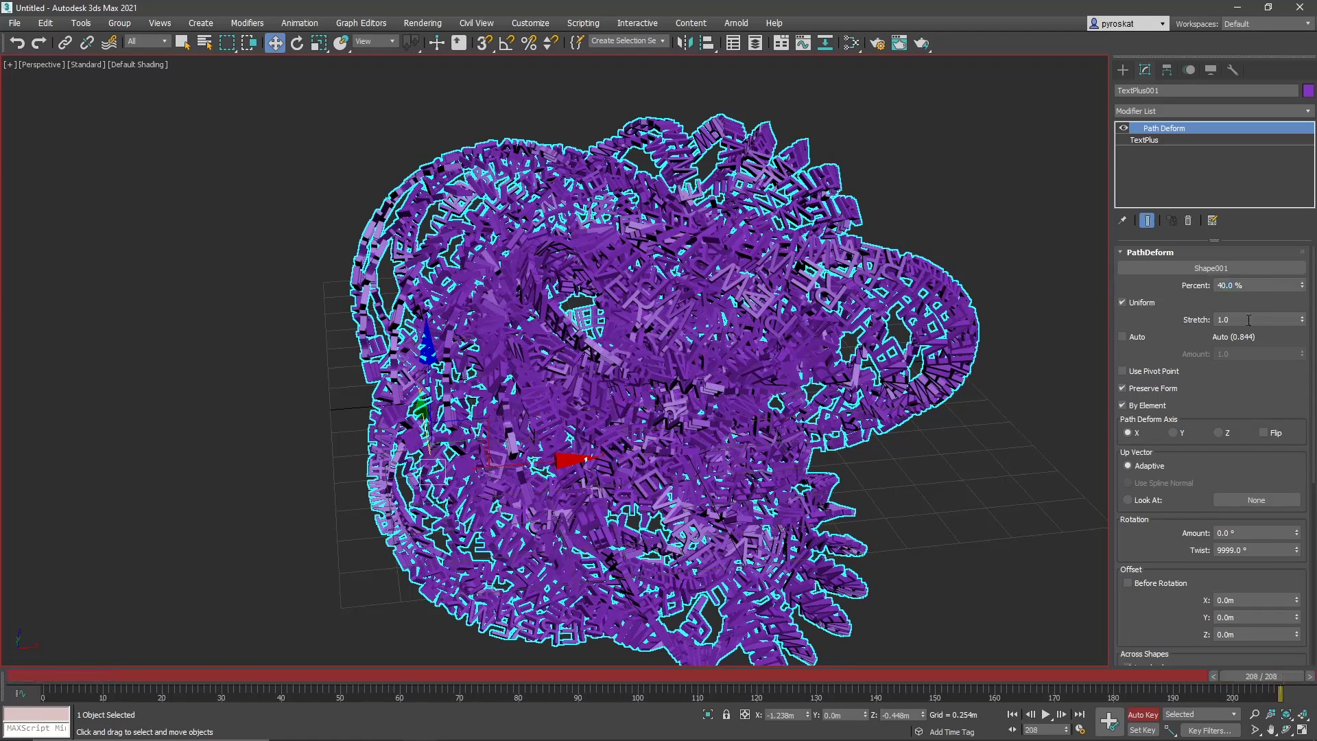
click(1250, 285)
key(Return)
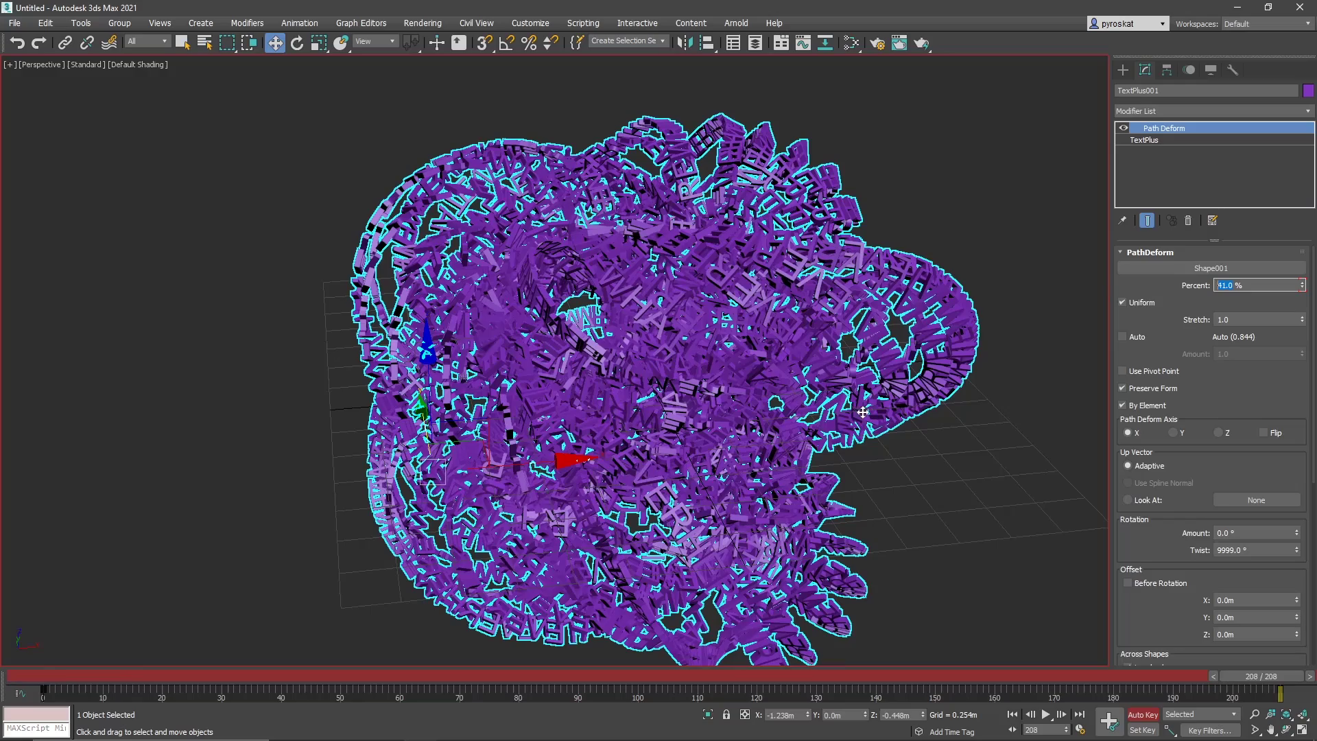
click(1140, 714)
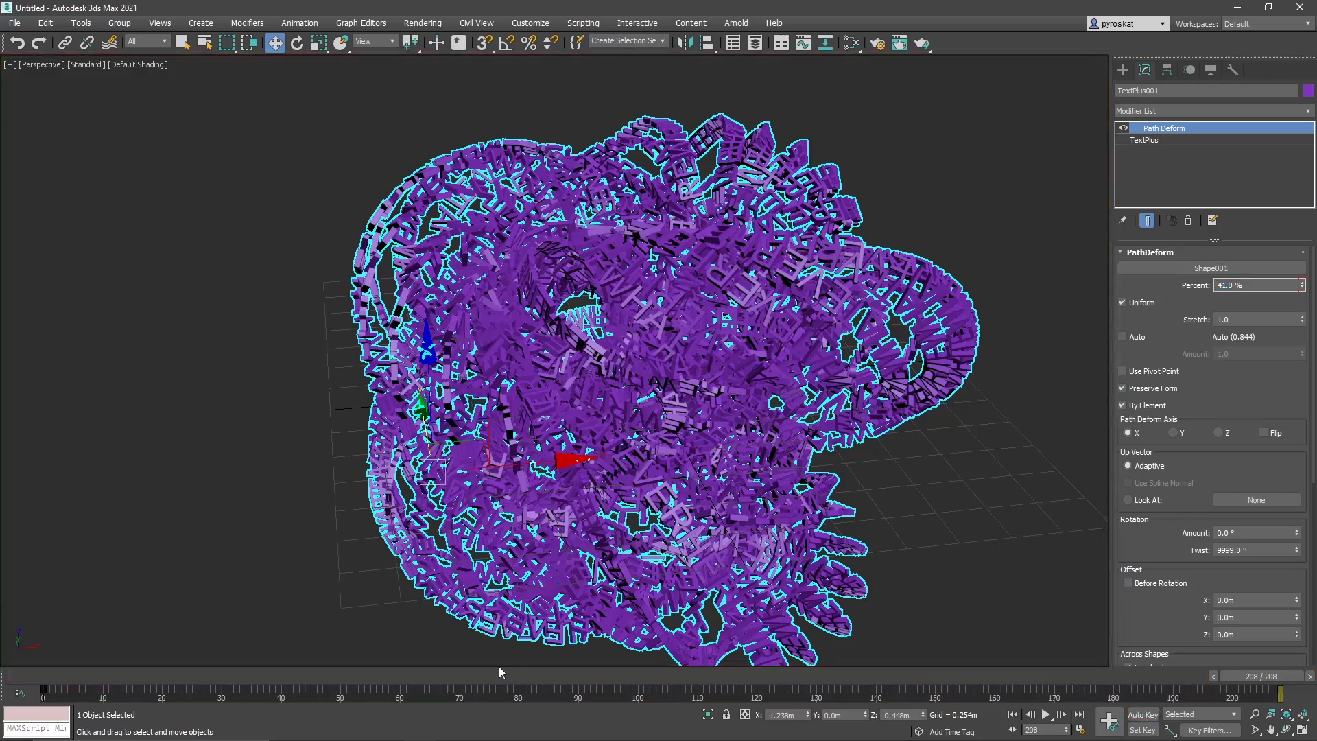
click(459, 676)
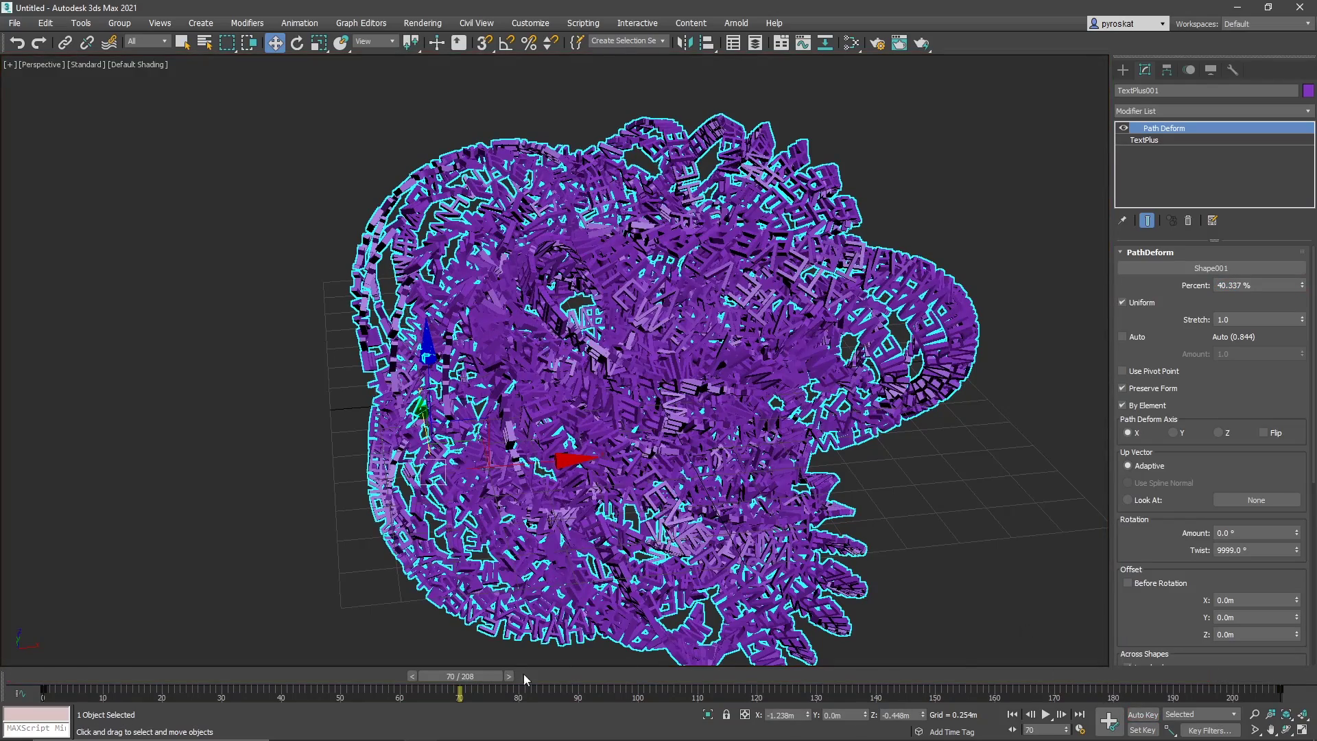
Step: Play the animation and stop near frame 83, where Percent reads 40.403%
click(1046, 715)
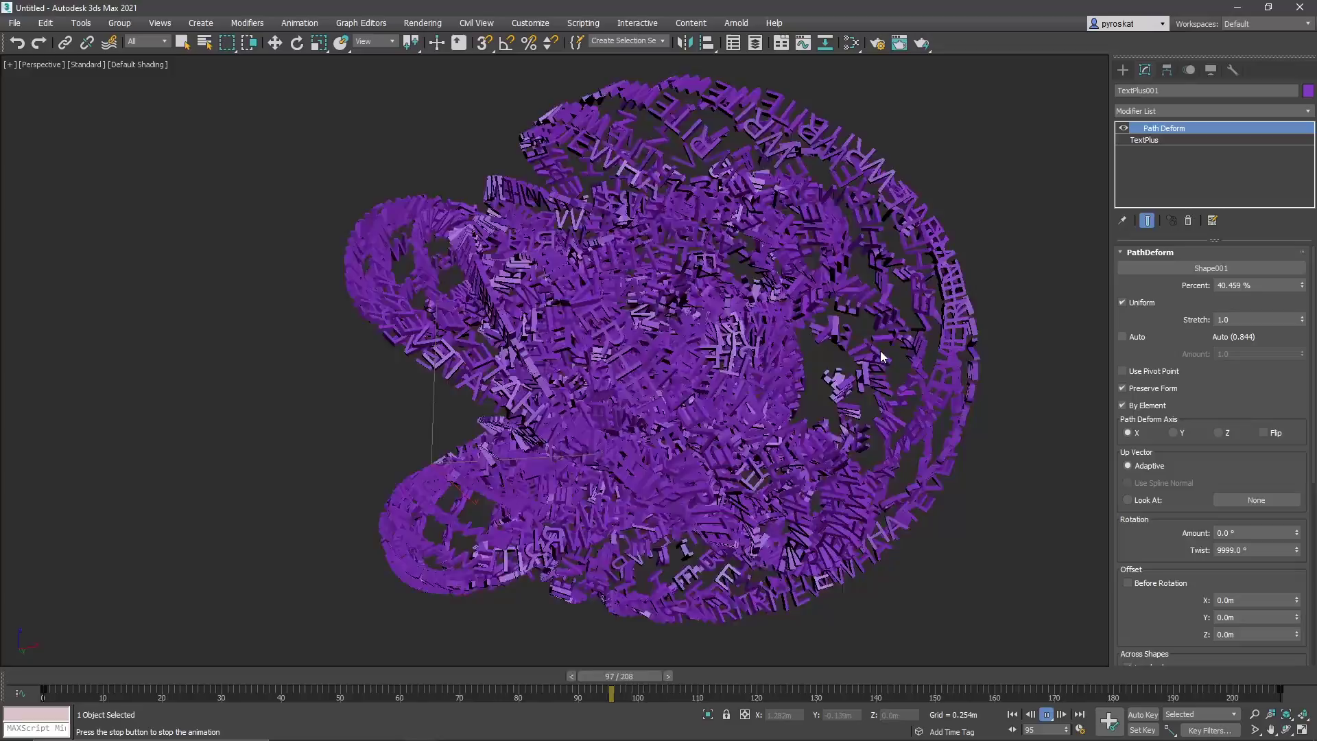
click(1053, 714)
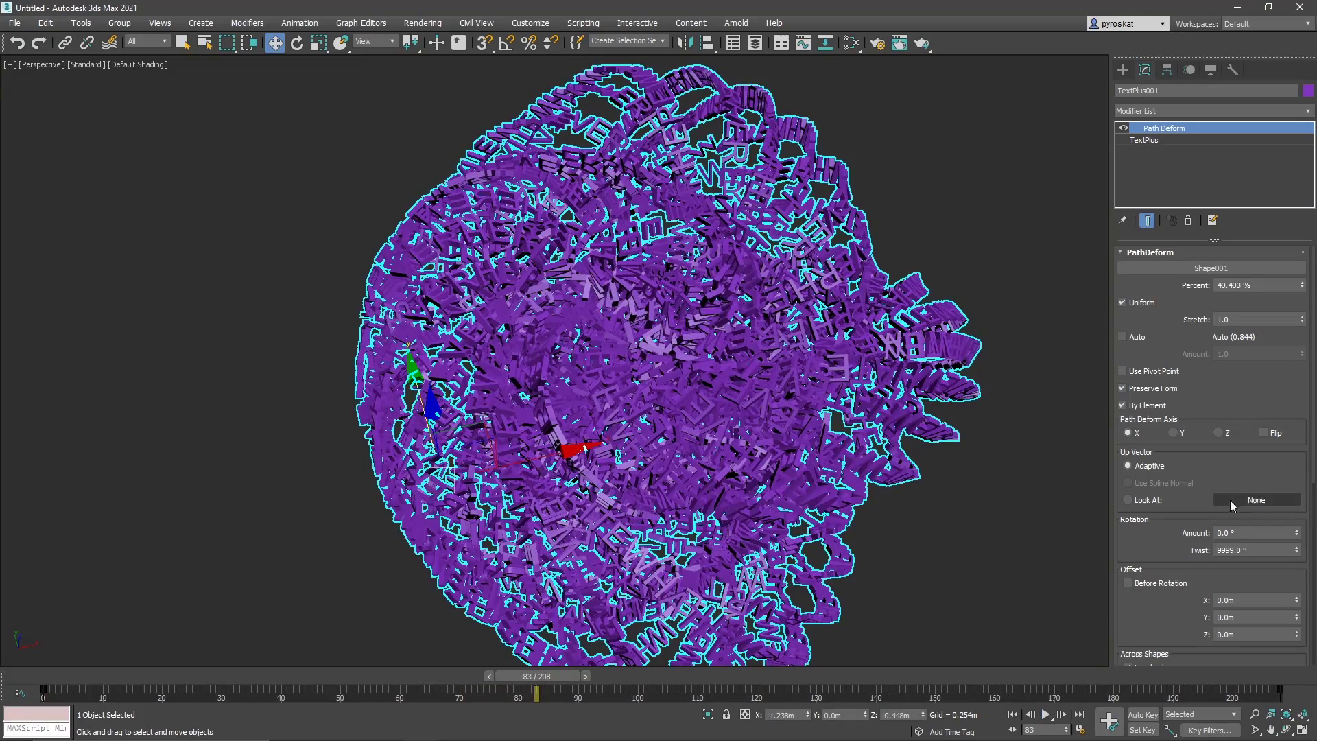
Step: Create a Point helper to the right of the text
middle_drag(987, 502, 901, 439)
click(959, 432)
text(x)
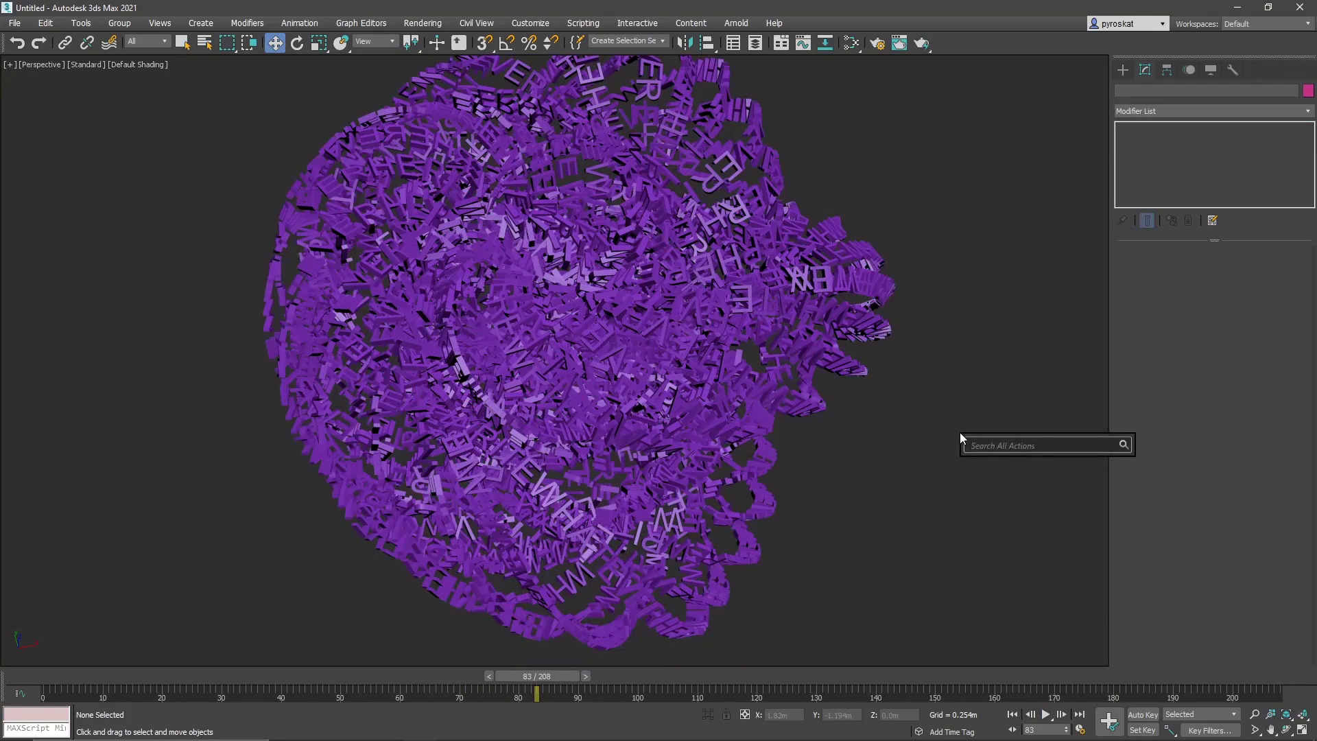
text(point)
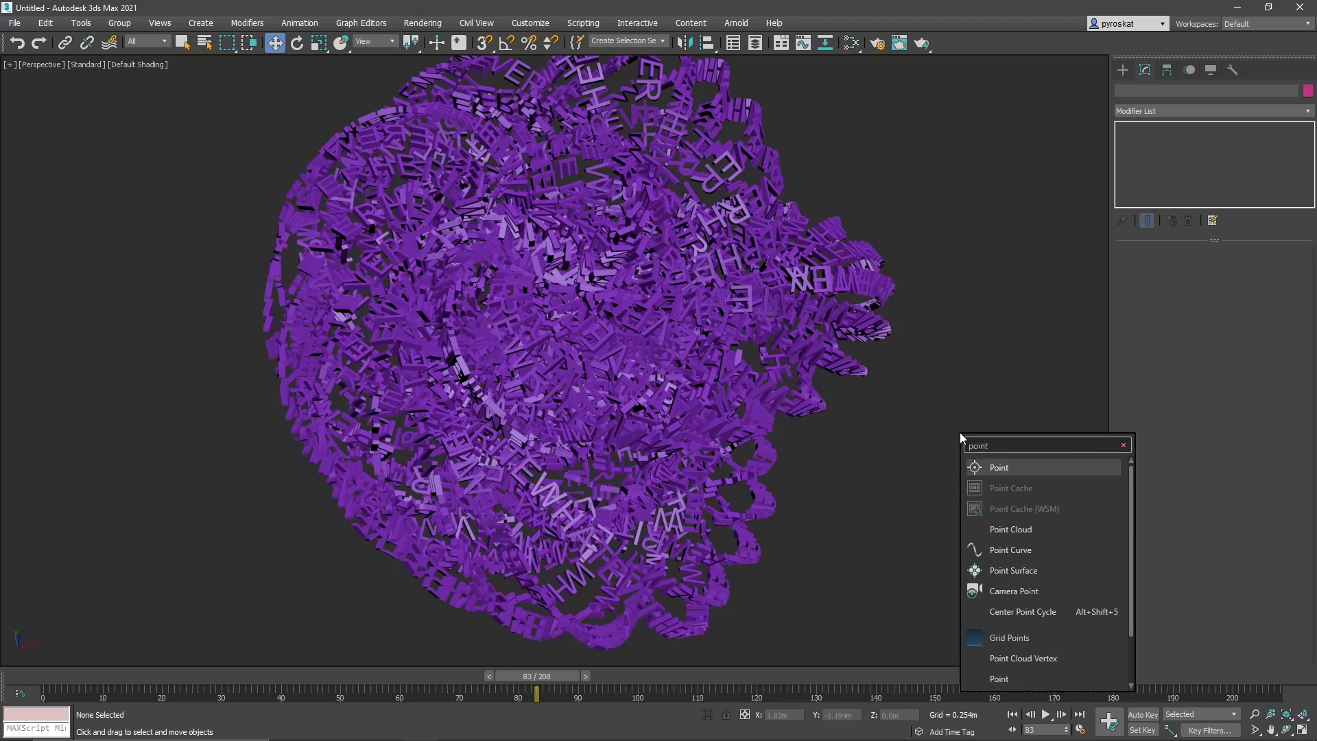
click(996, 467)
click(938, 456)
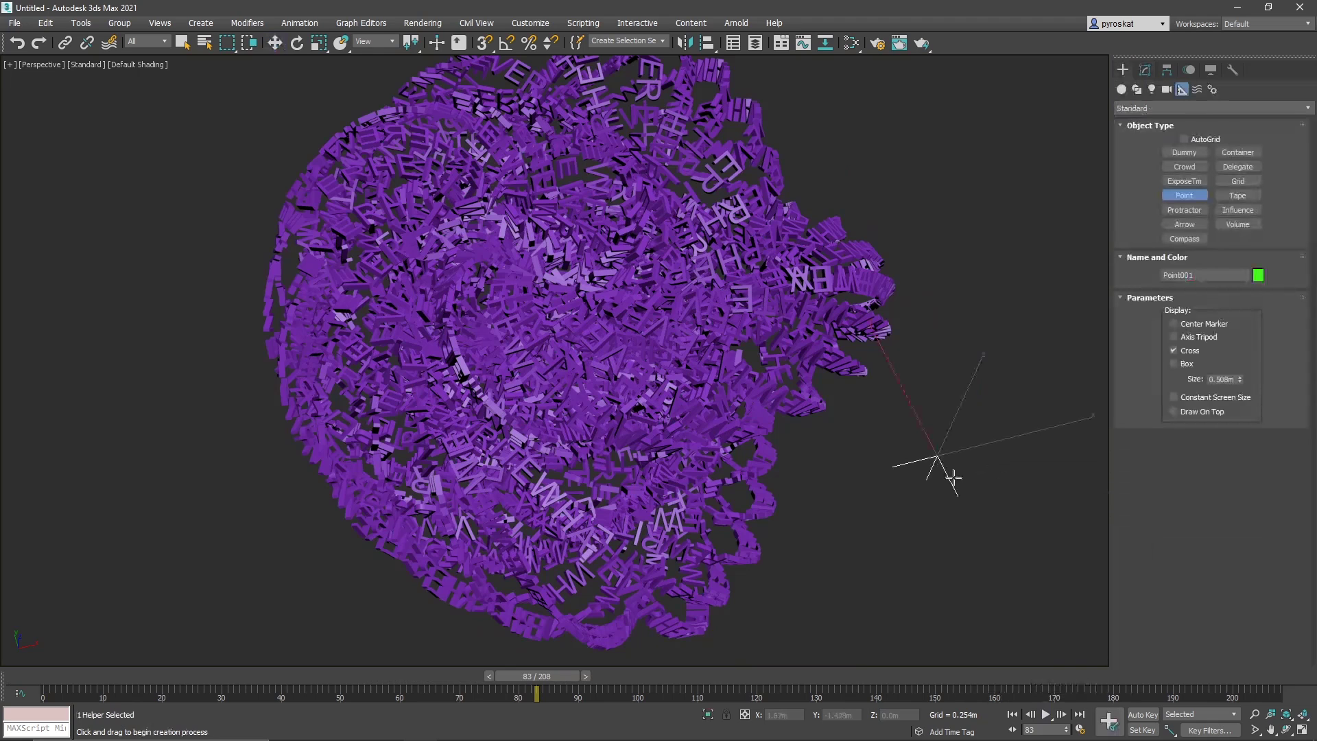
Step: Set TextPlus001's Path Deform up vector to Look At Point001
click(756, 372)
click(1145, 70)
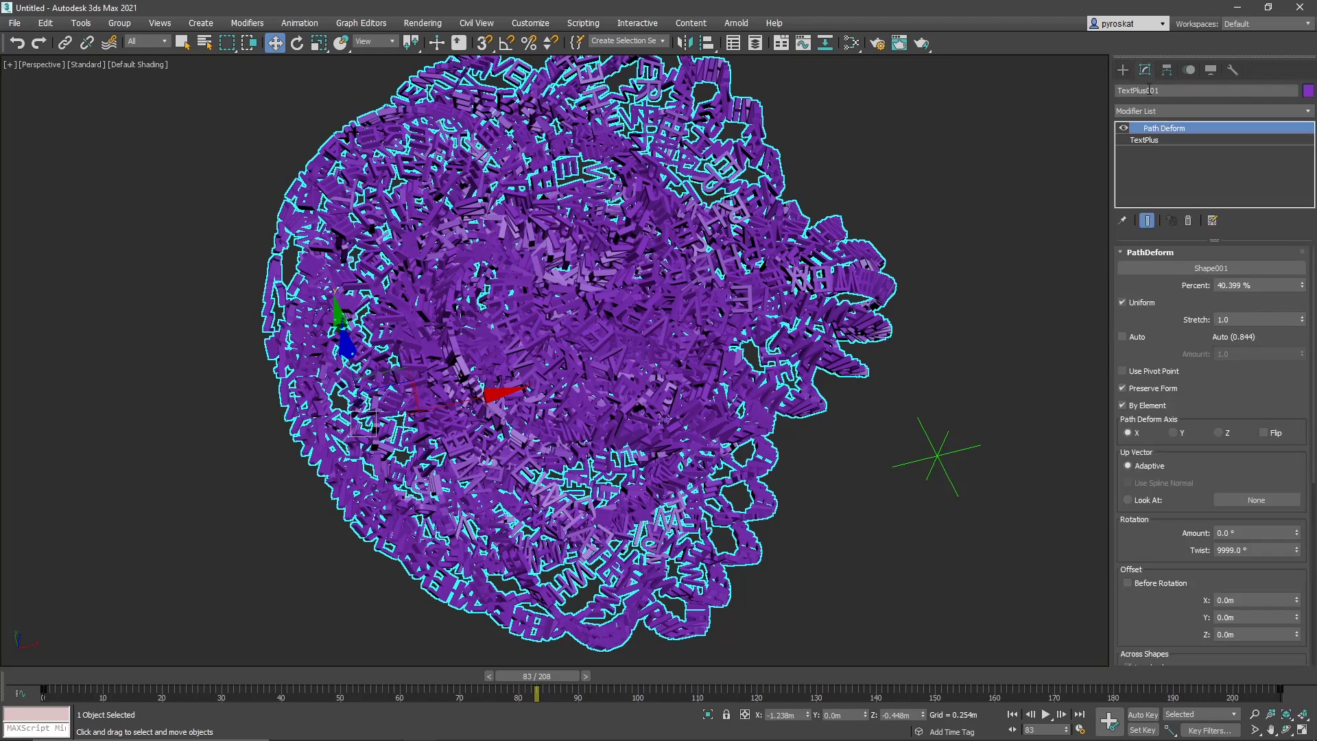
click(1127, 500)
click(1256, 500)
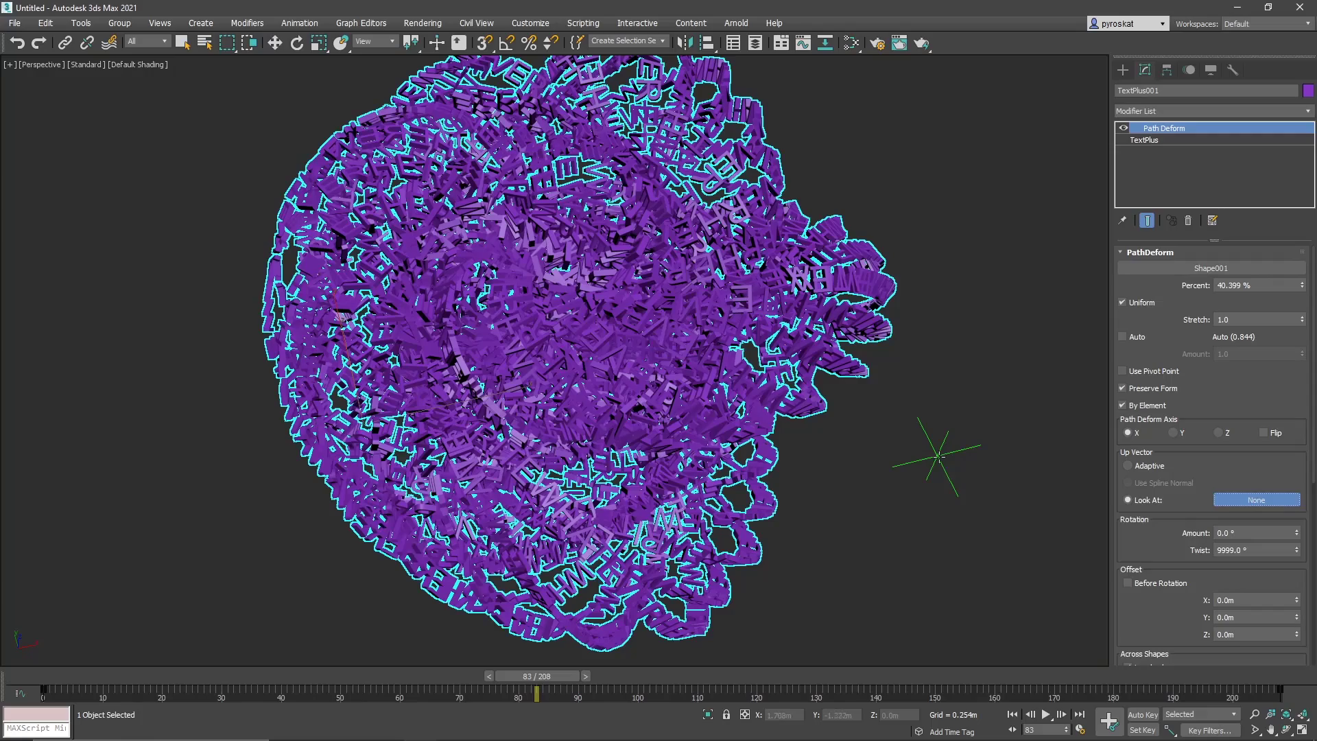
click(931, 455)
Step: Move Point001 upward to reorient the twisted letters
alt+middle_drag(617, 391, 660, 288)
click(926, 334)
middle_drag(882, 313, 885, 379)
drag(949, 337, 1009, 233)
Step: Select TextPlus001 and scroll its Path Deform rollout down to the Material ID group
click(712, 276)
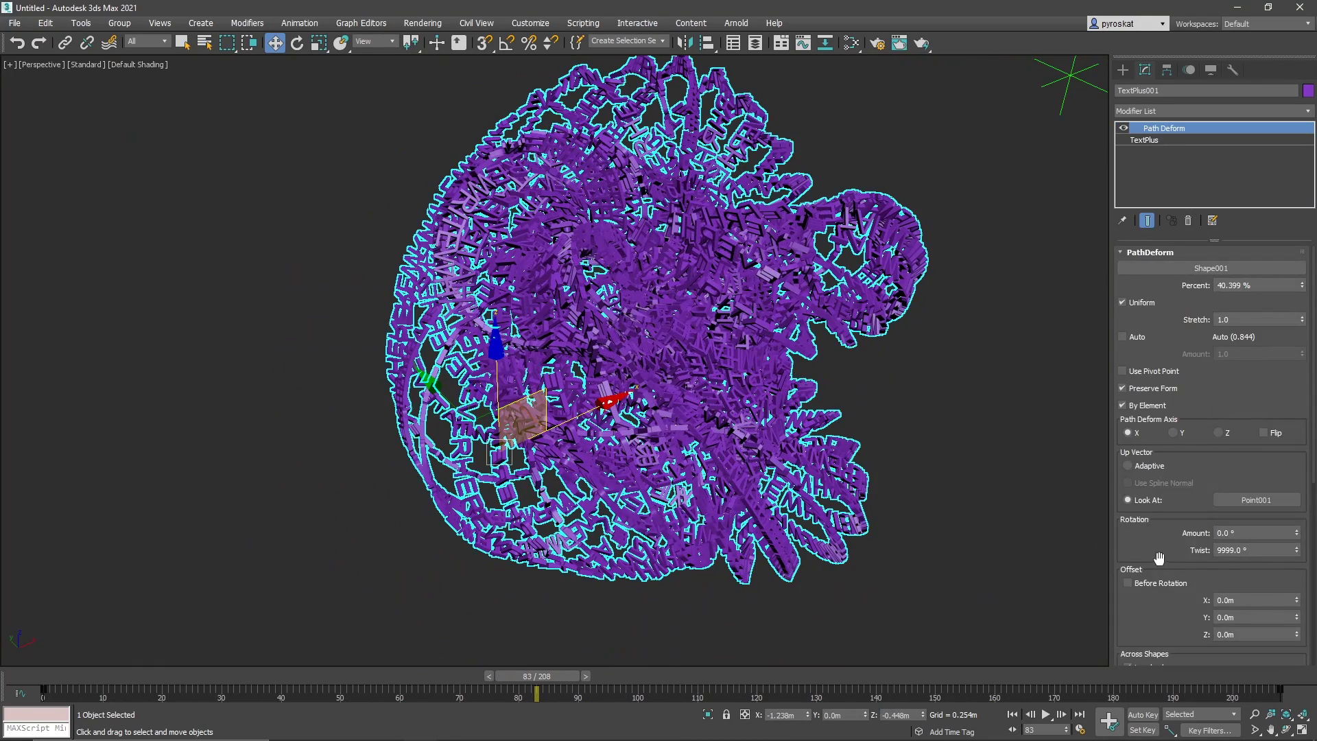
drag(1159, 557, 1229, 188)
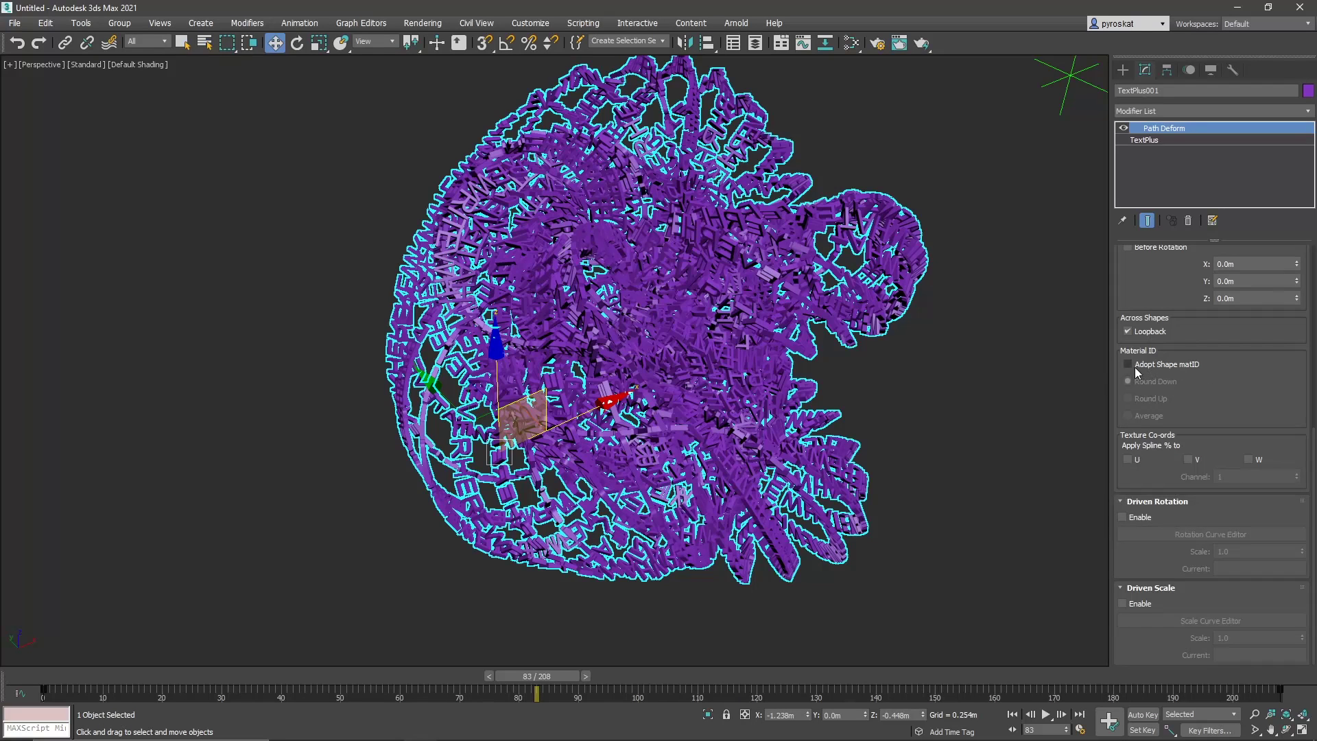
Step: Unhide all objects, then hide the torus knot again
right_click(952, 368)
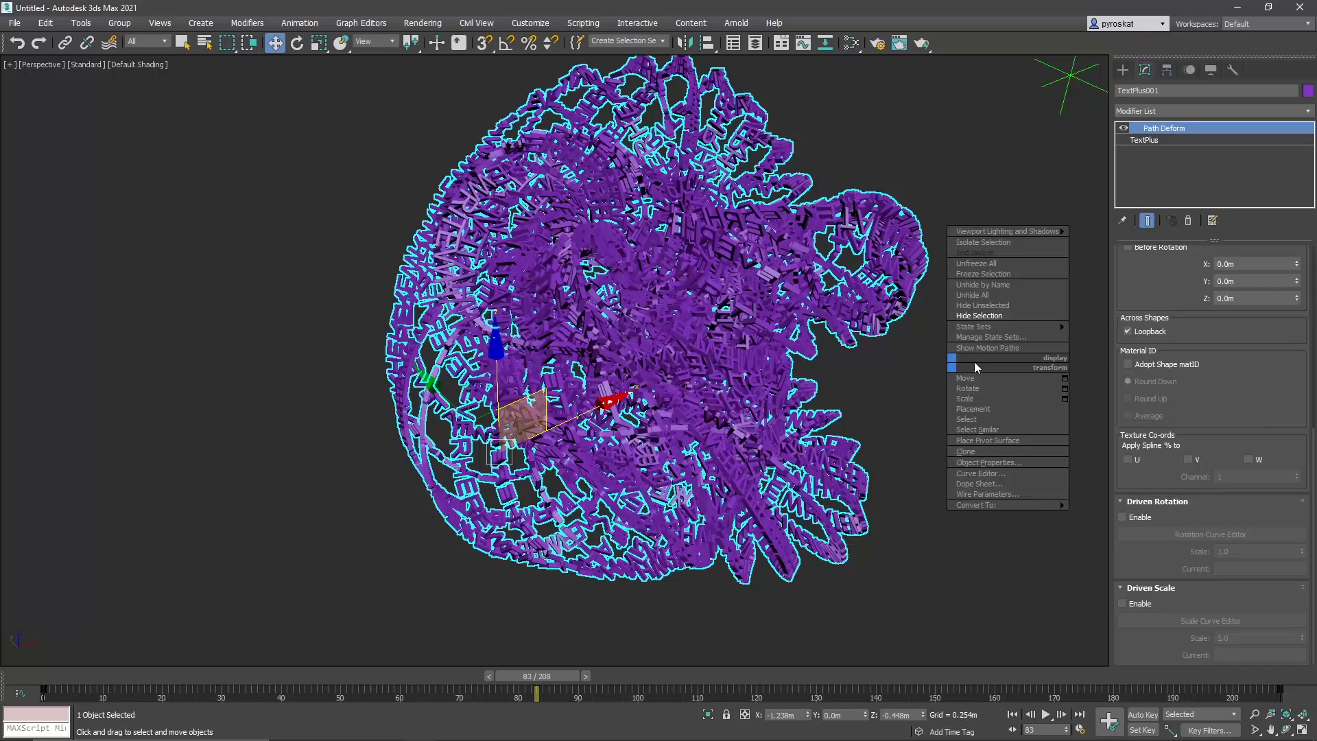
click(1013, 300)
click(721, 281)
right_click(722, 282)
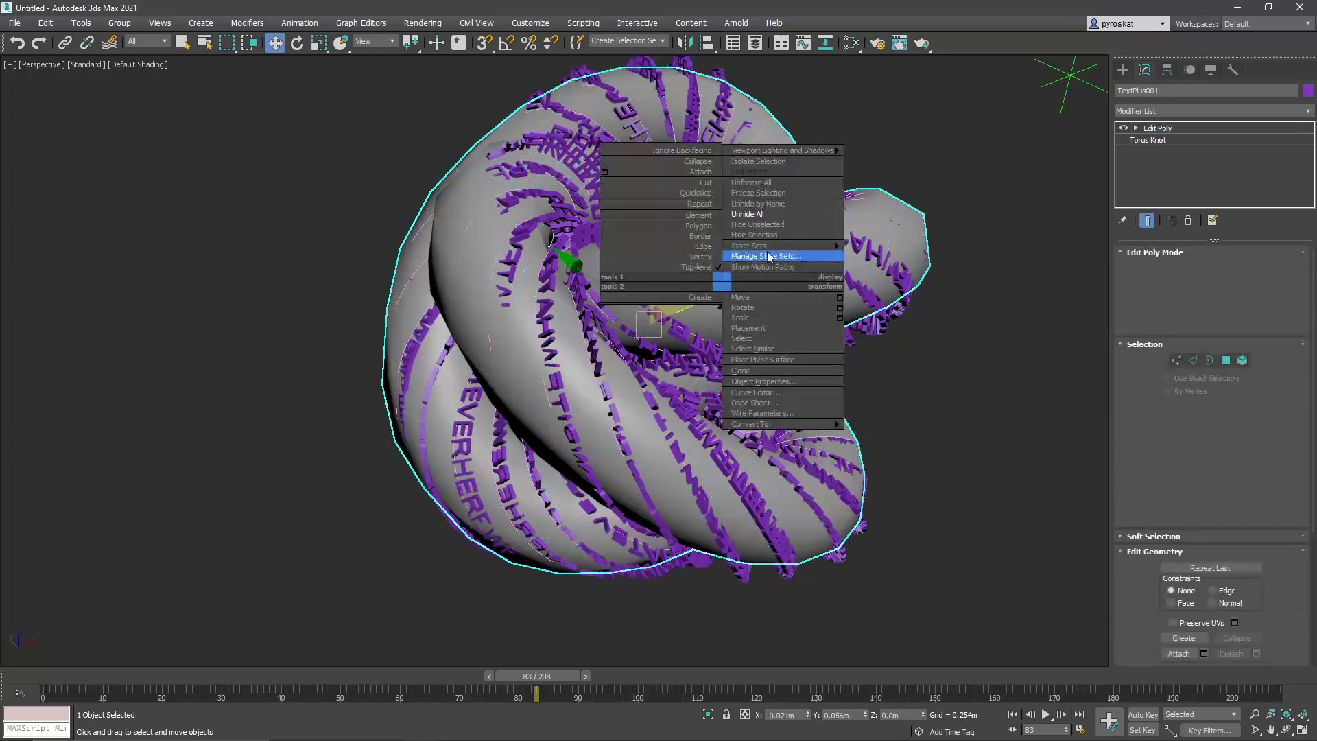
click(754, 235)
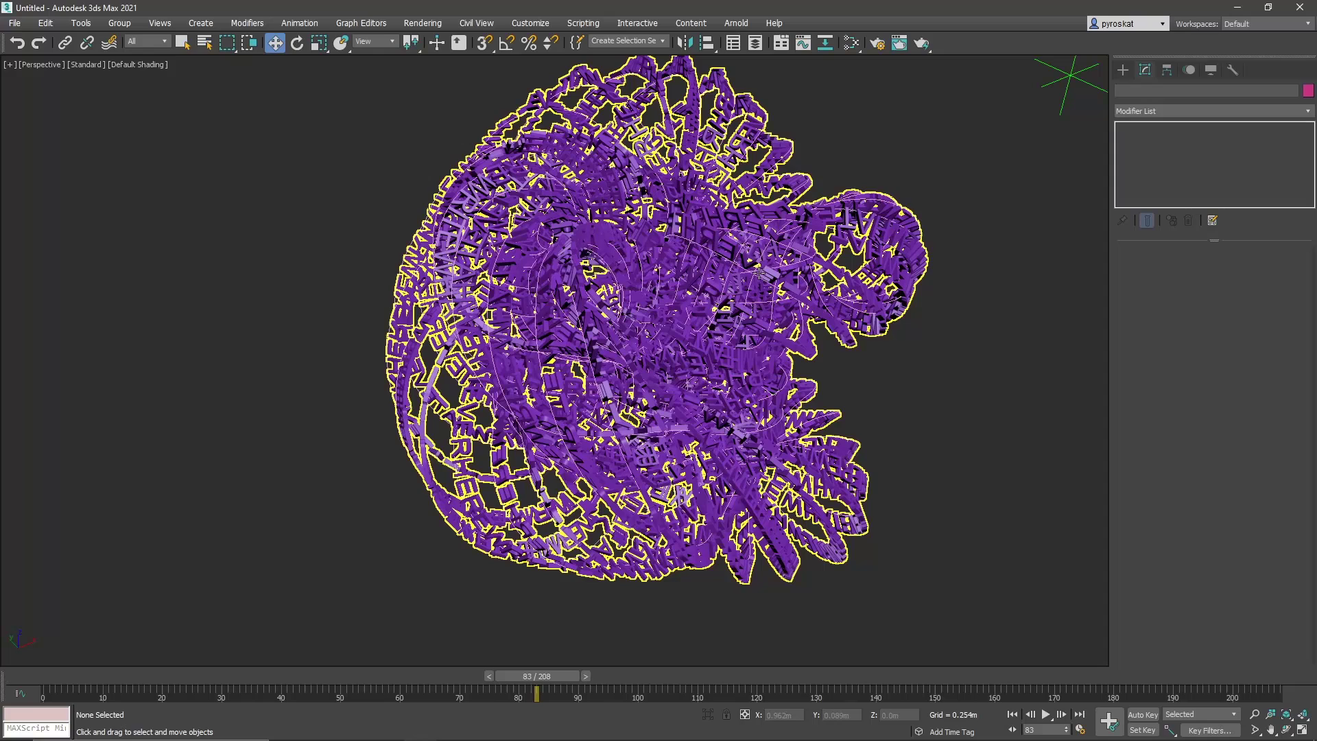
Step: At Shape001's Spline sub-object level, give two selected strands material ID 2
click(755, 271)
key(3)
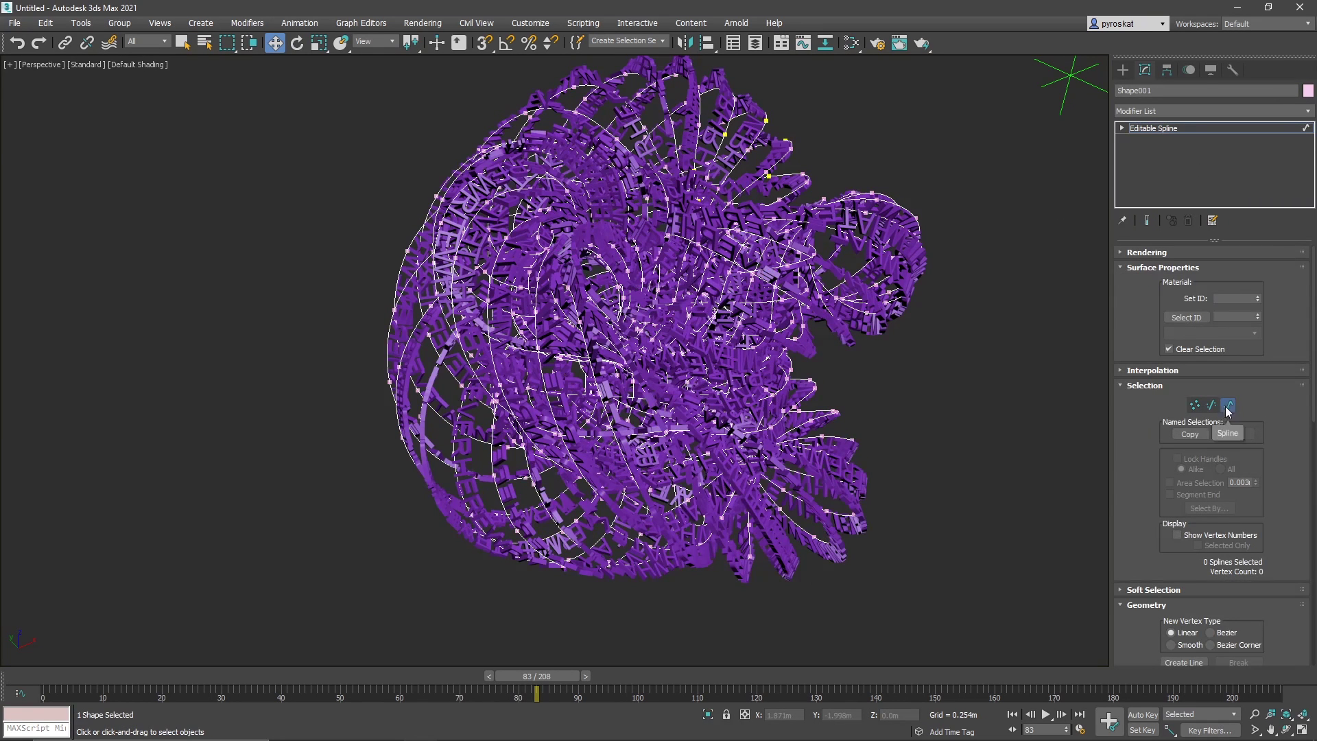
click(852, 308)
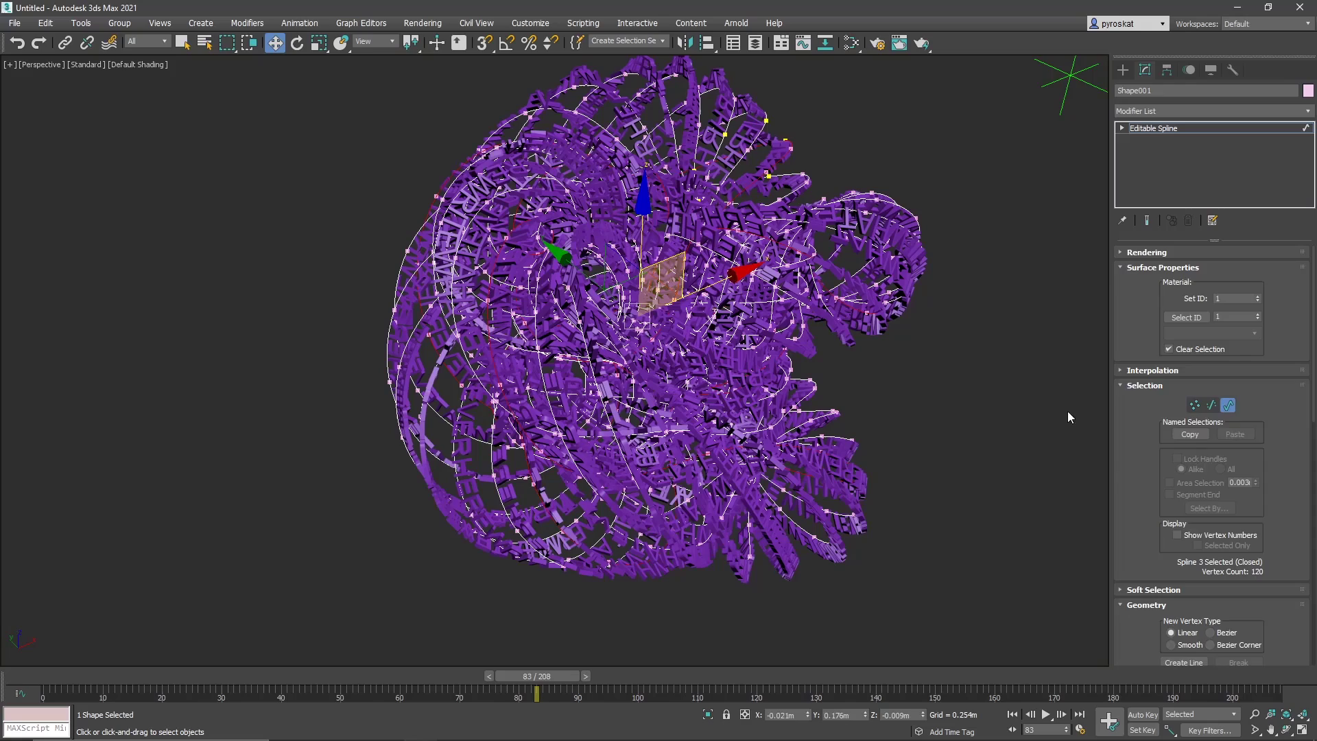
scroll(1212, 480, down, 3)
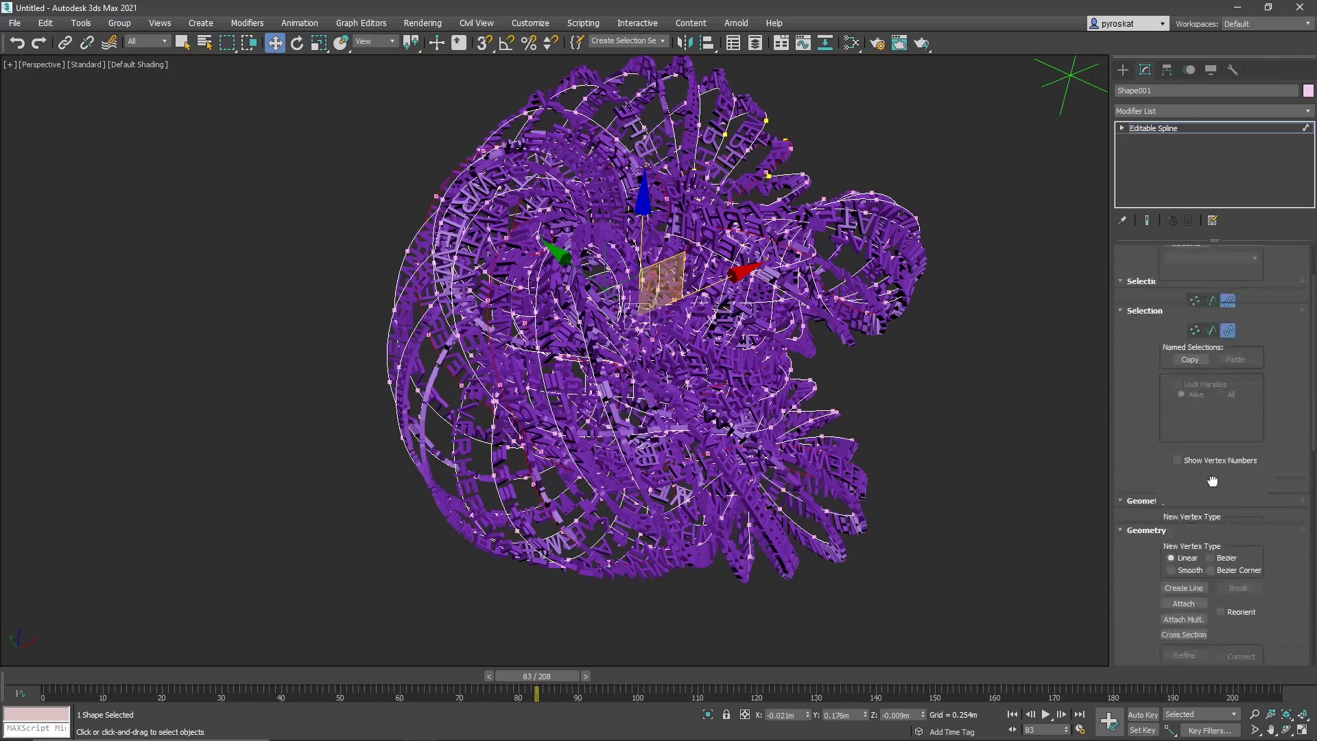
drag(1213, 481, 1210, 584)
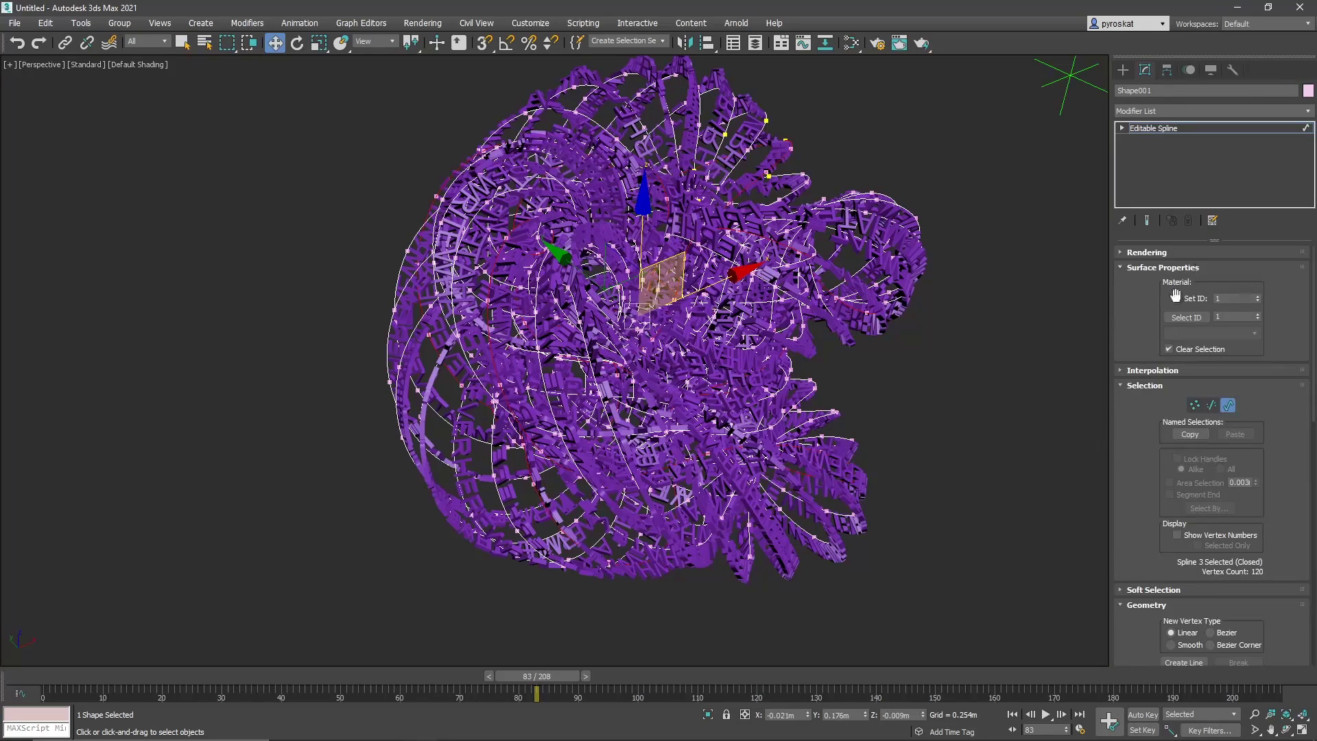
scroll(851, 295, up, 5)
click(840, 302)
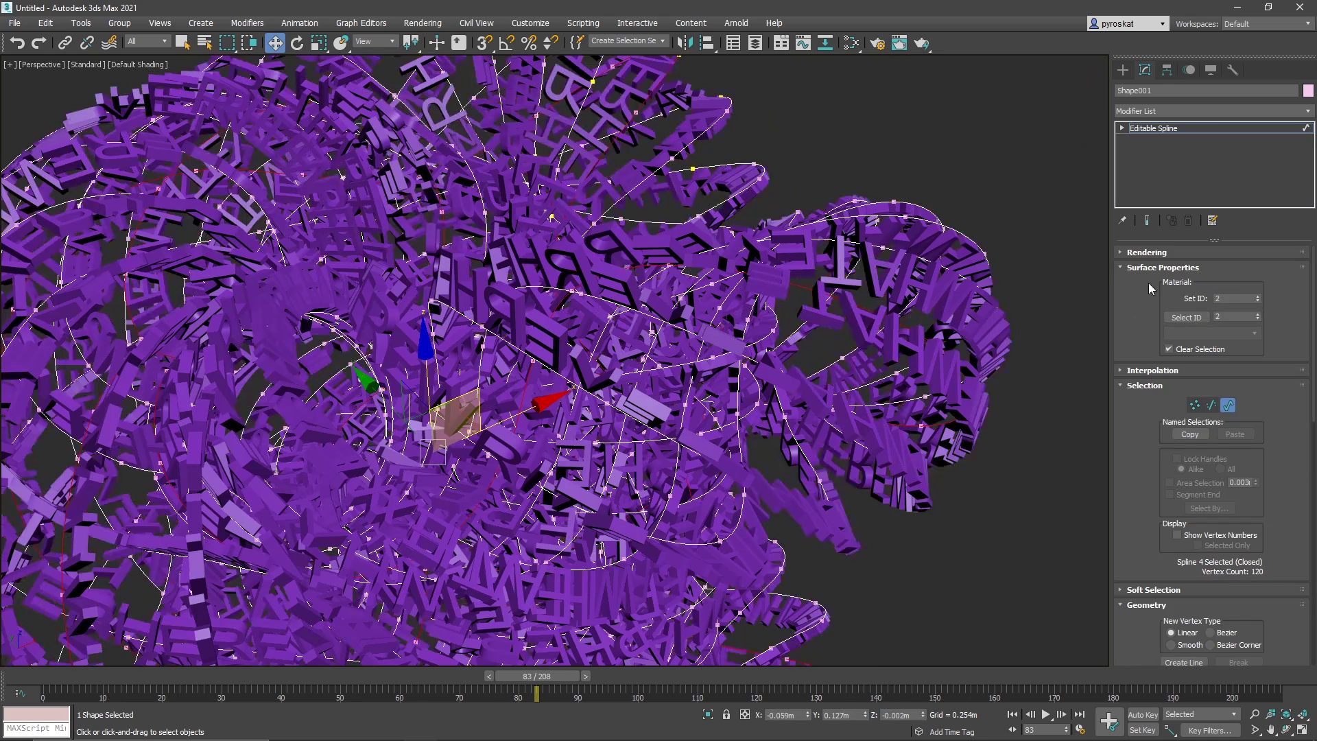
ctrl+click(878, 208)
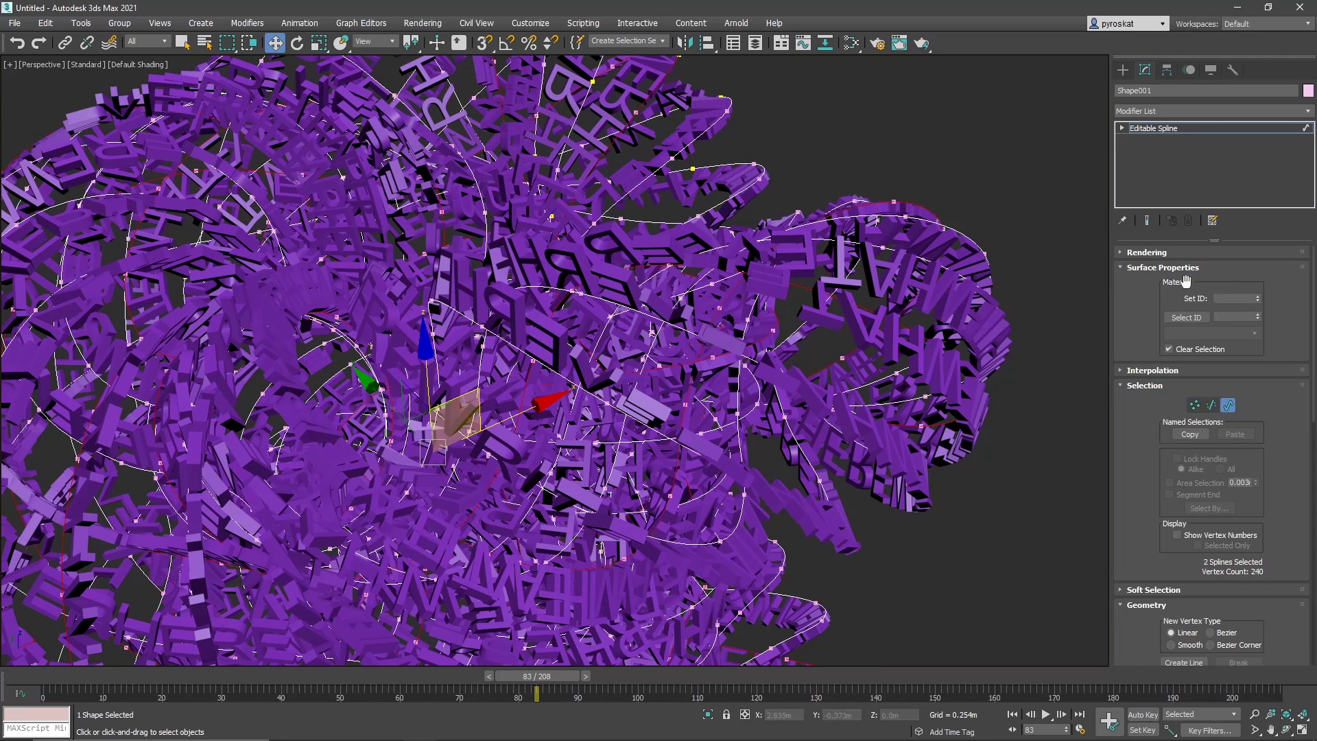
click(1259, 300)
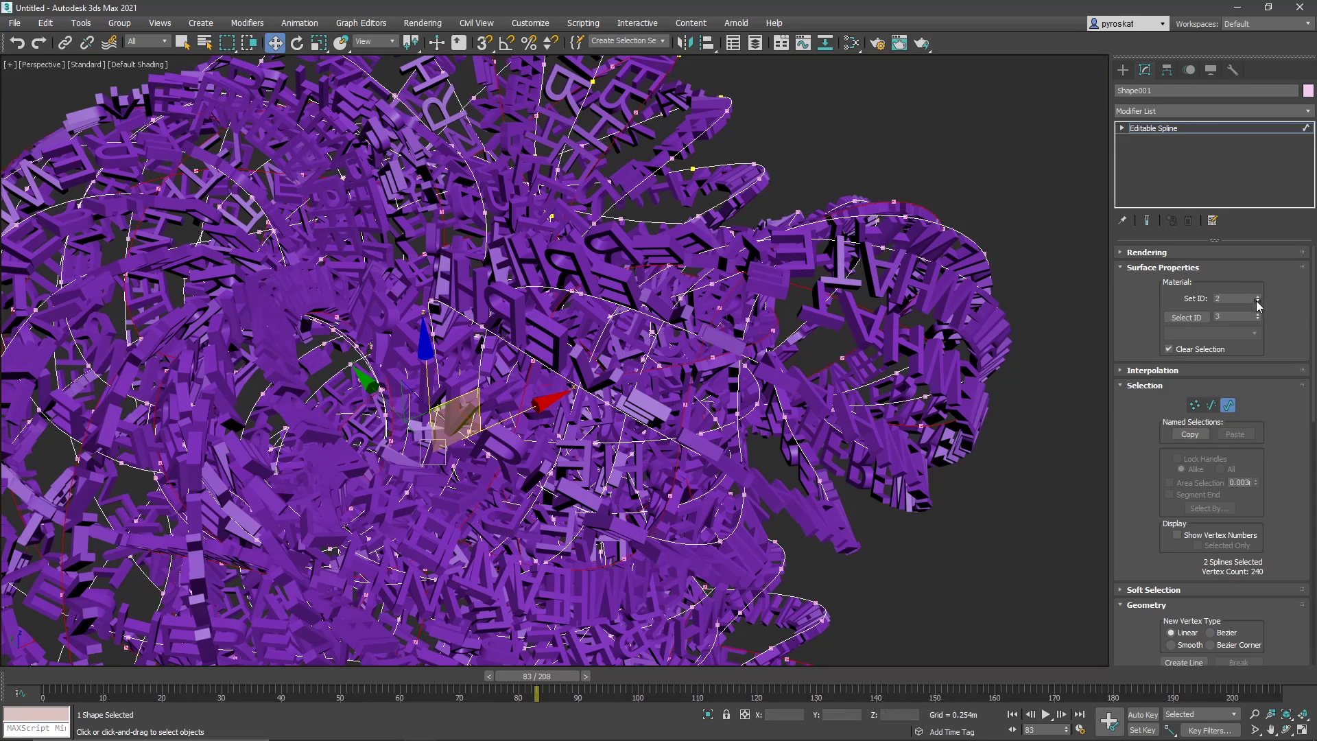
click(804, 324)
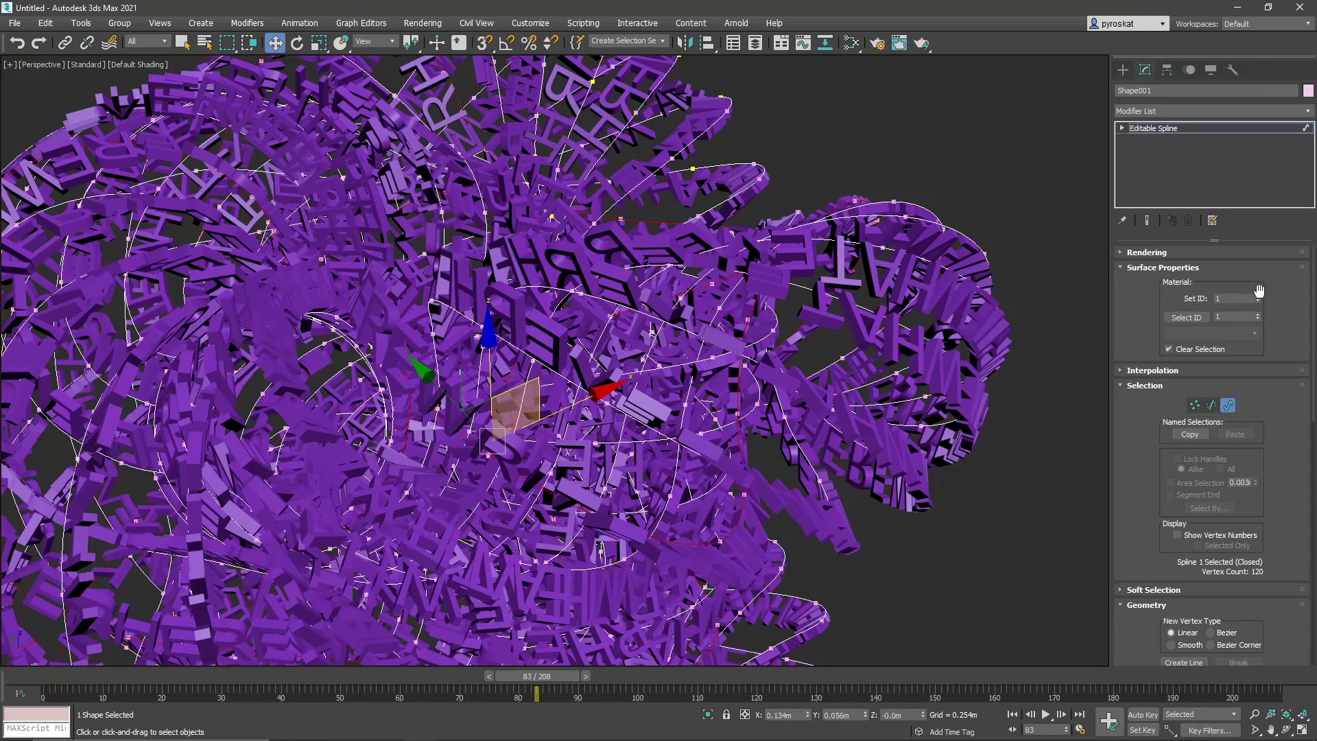
click(1184, 128)
Step: In the Slate editor, create Physical Material #38 with a cyan base colour
middle_drag(927, 206, 866, 156)
key(m)
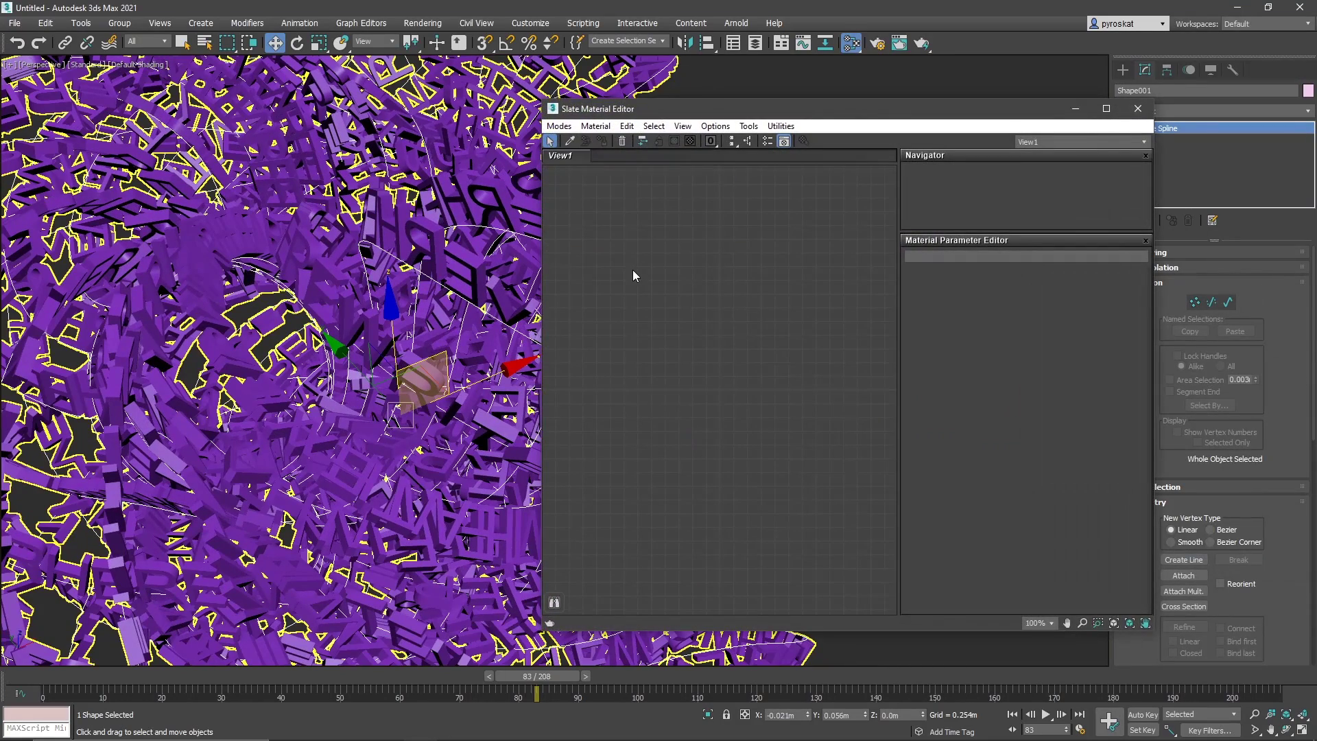
right_click(633, 272)
mouse_move(663, 281)
mouse_move(783, 287)
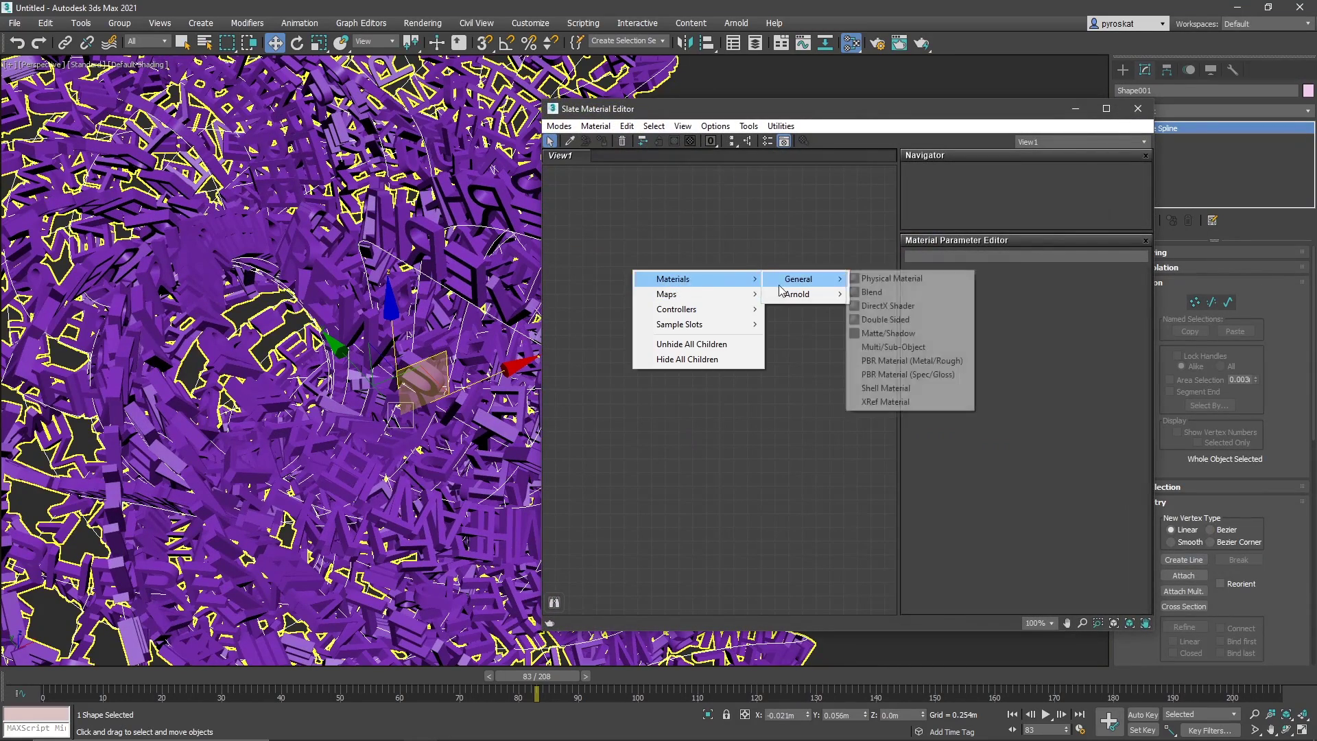
click(885, 279)
key(j)
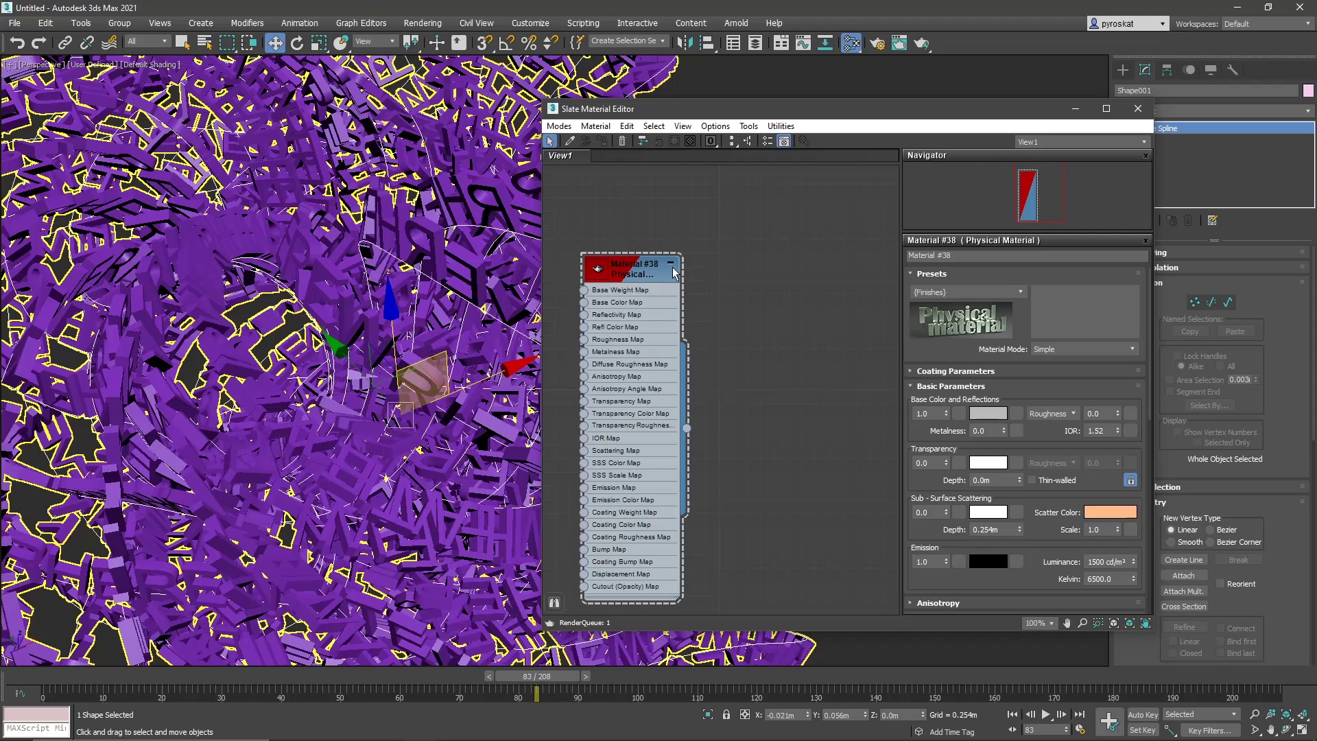
click(670, 264)
drag(647, 270, 647, 284)
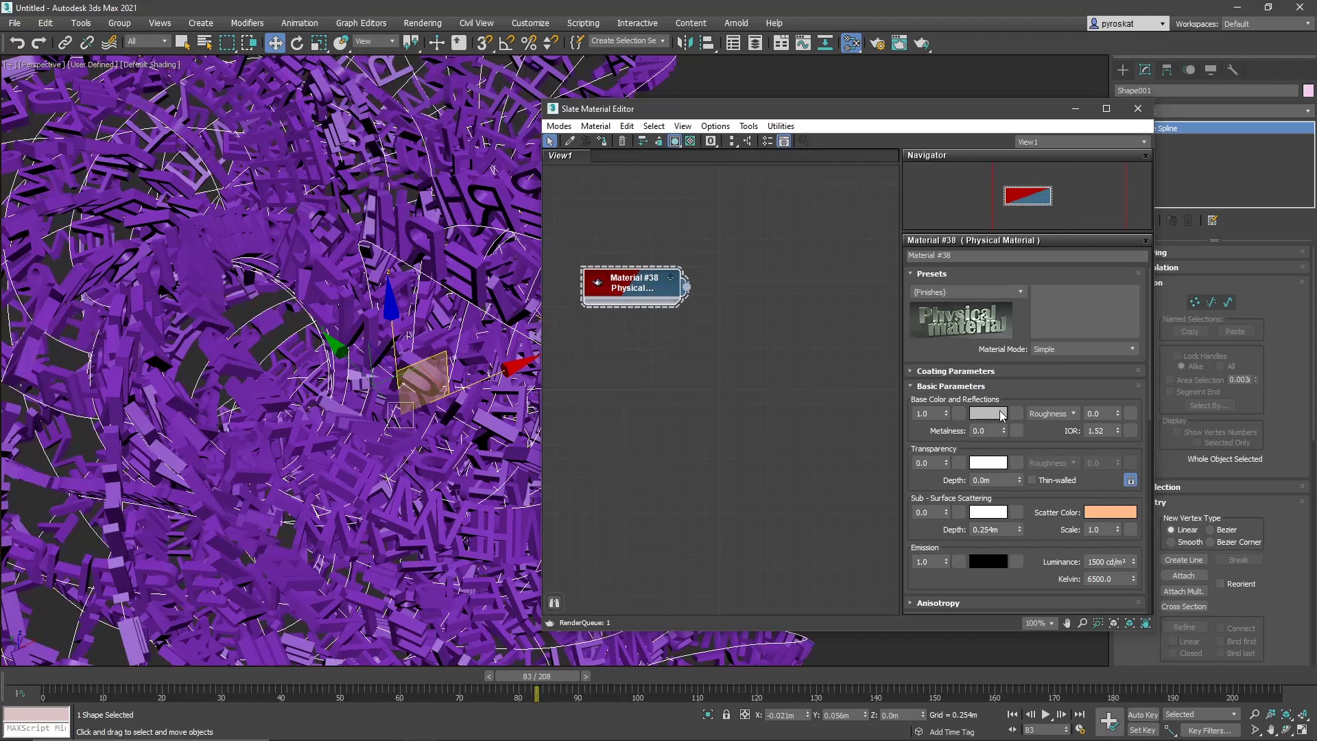
click(1000, 414)
click(331, 99)
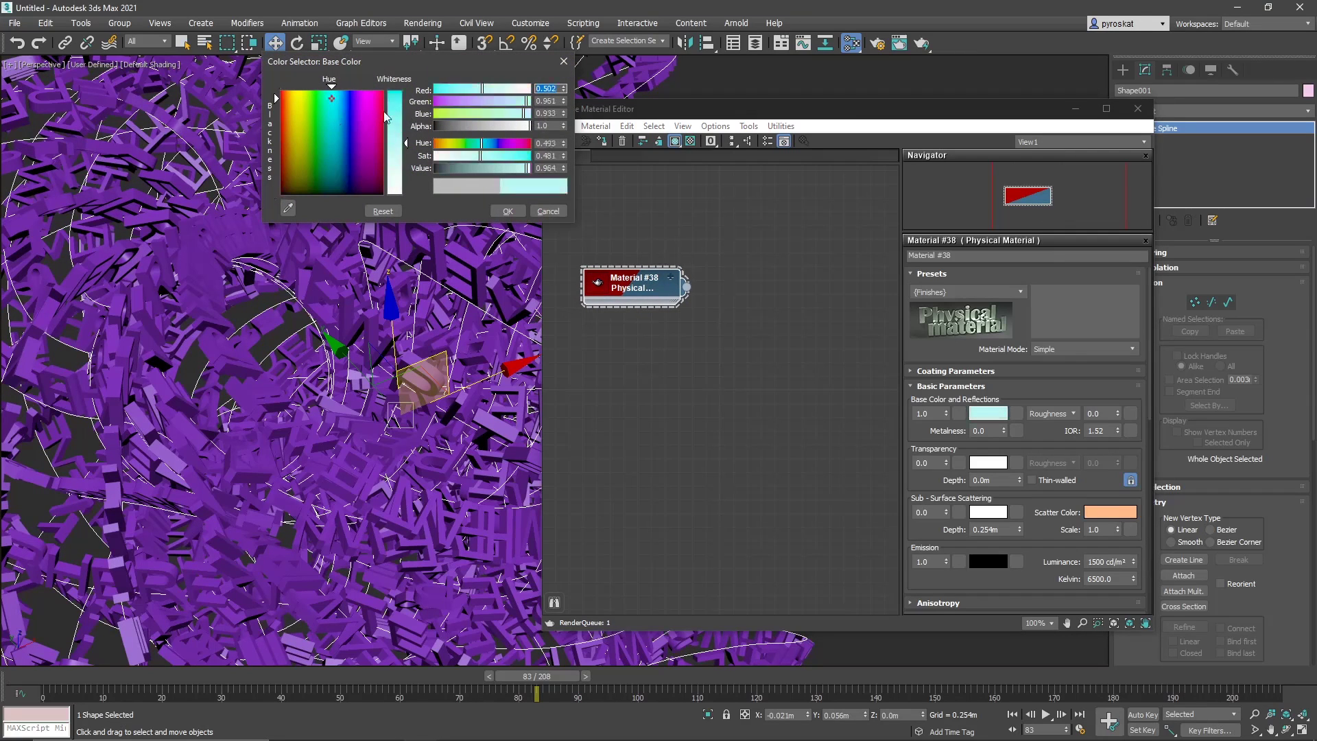
drag(401, 125, 405, 97)
click(505, 211)
Step: Copy it as Material #39 and give it a green base colour
shift+drag(631, 288, 631, 343)
click(979, 416)
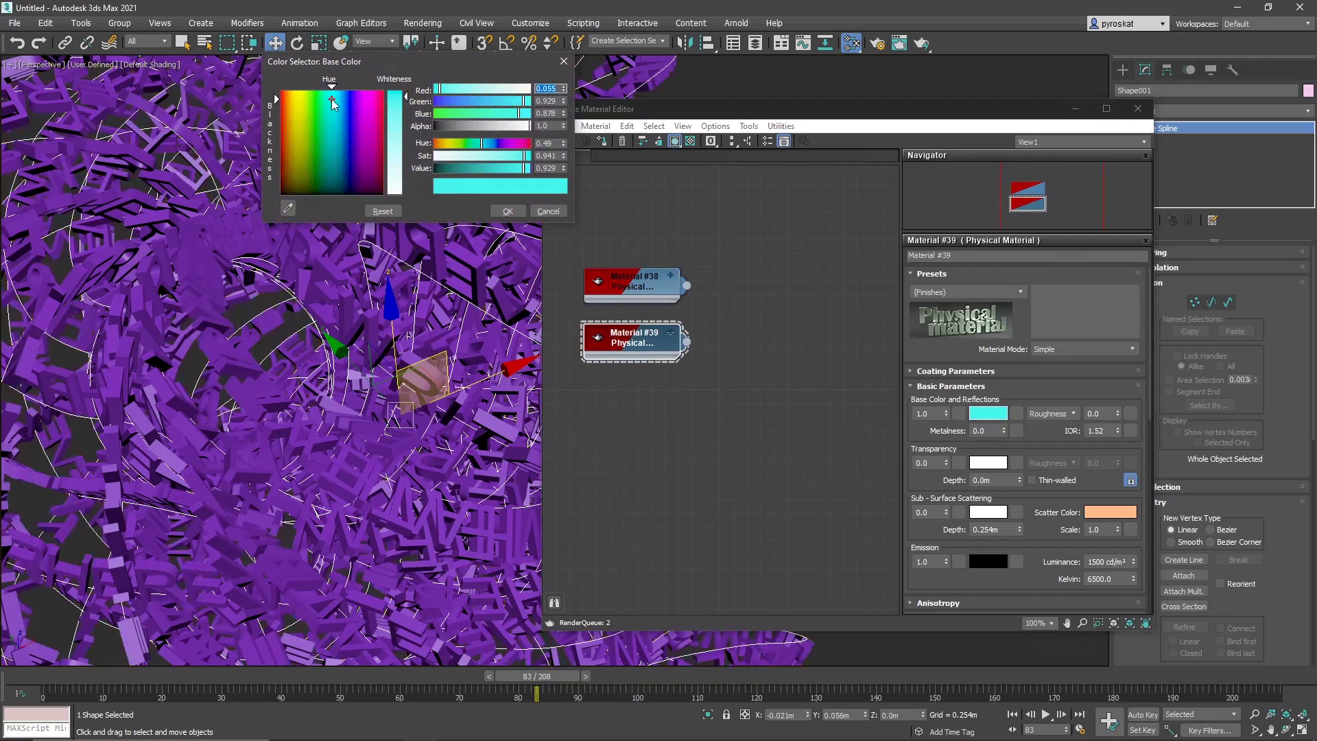
click(323, 105)
click(321, 101)
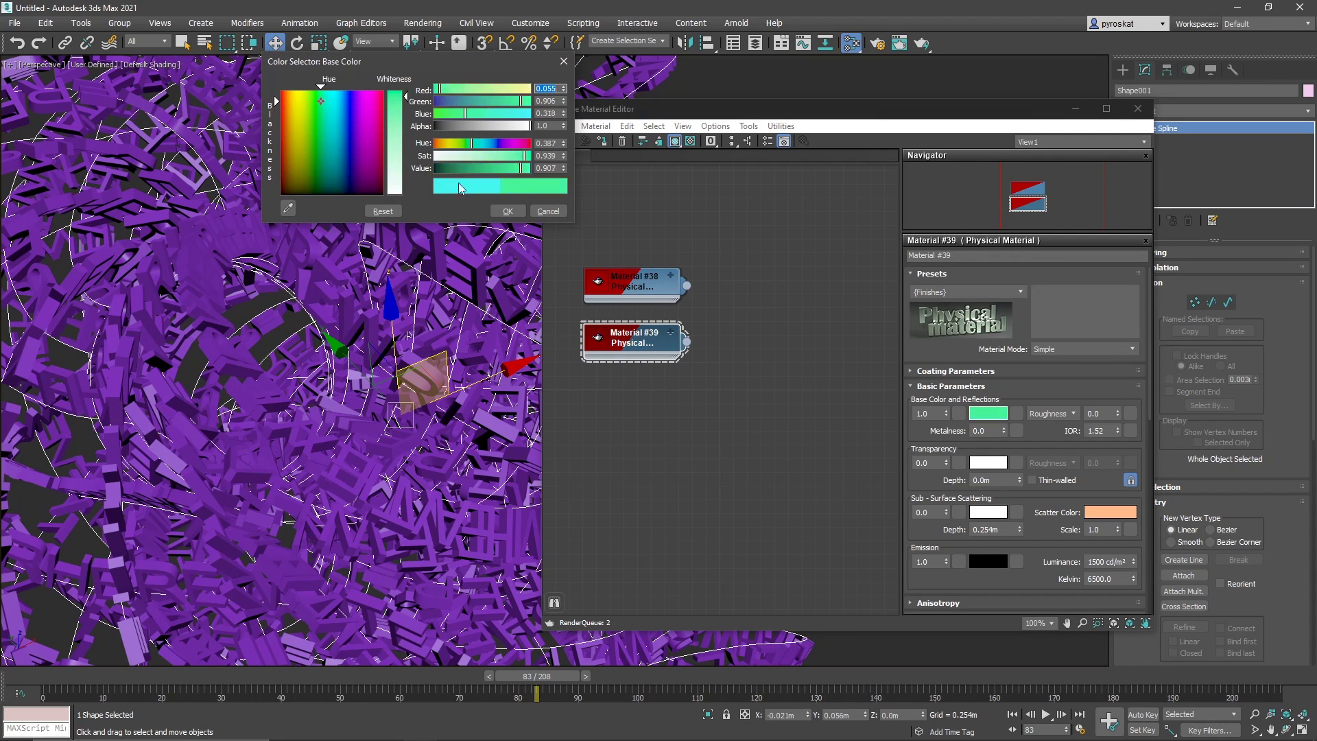
click(507, 169)
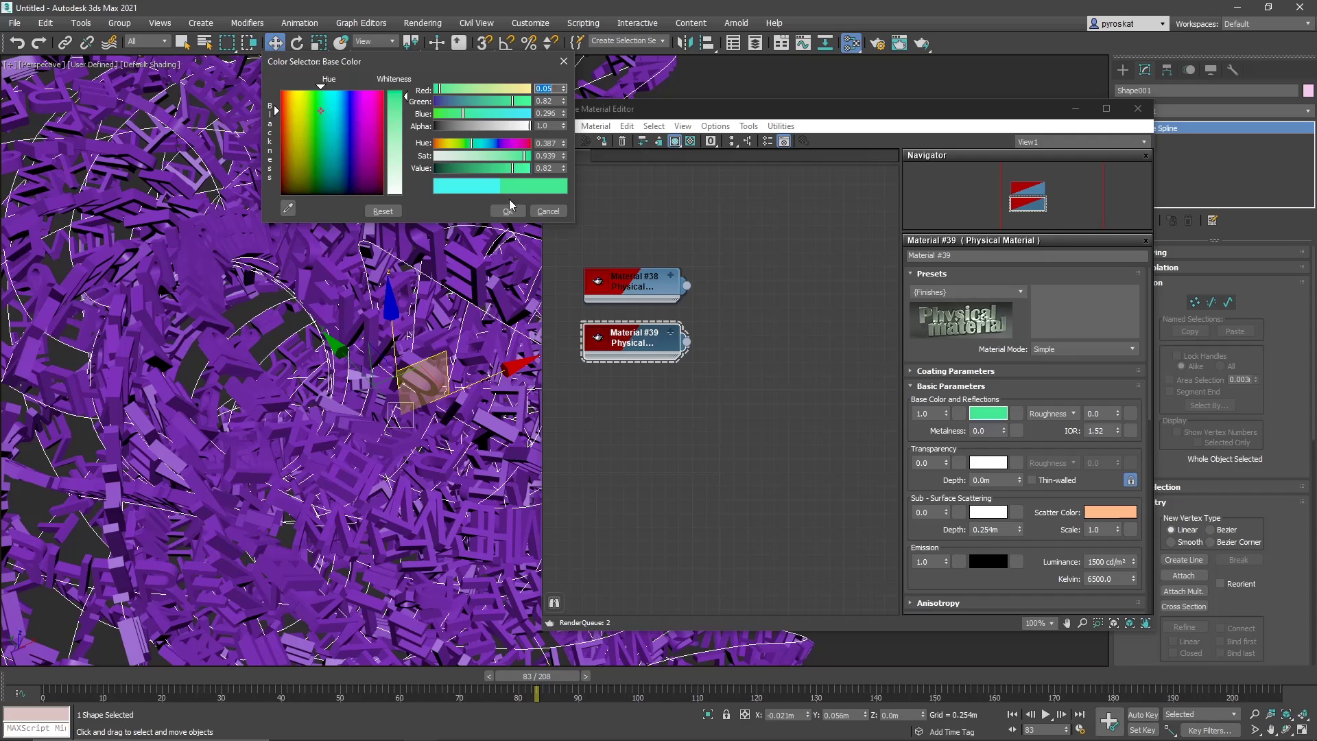
click(508, 212)
Step: Copy it as Material #40 and give it a blue base colour
shift+drag(636, 338, 654, 398)
click(988, 413)
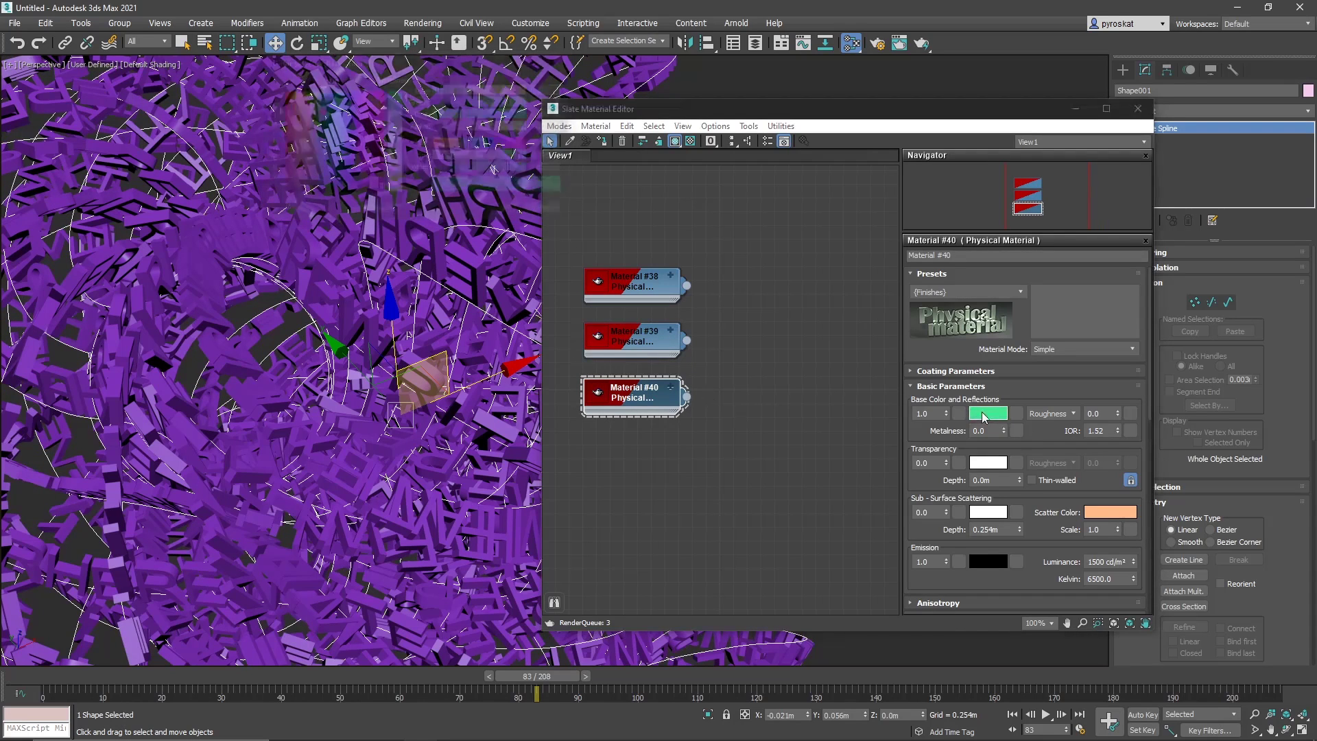
click(347, 103)
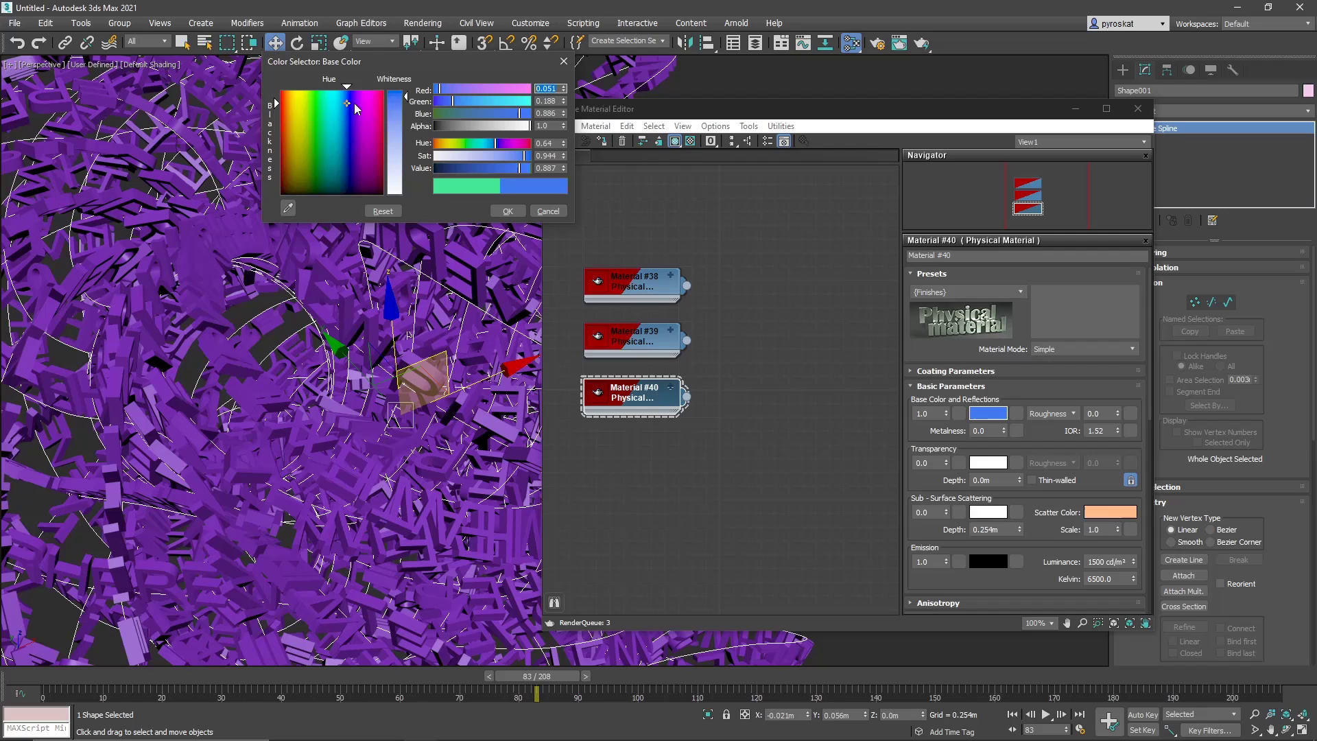
drag(443, 89, 437, 88)
click(500, 210)
Step: Create Multi/Sub-Object Material #51 and wire Materials #38–#40 into slots 1–3
right_click(842, 340)
mouse_move(885, 346)
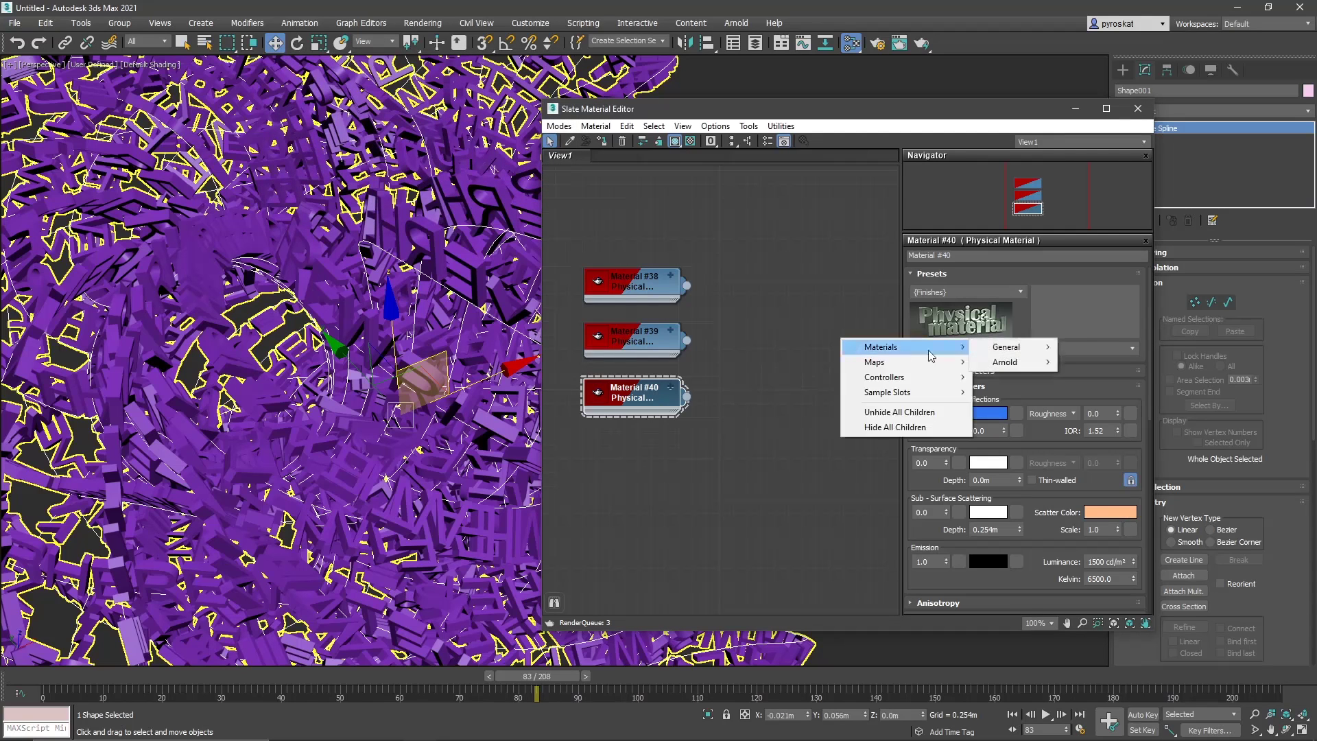
mouse_move(1006, 346)
click(1101, 414)
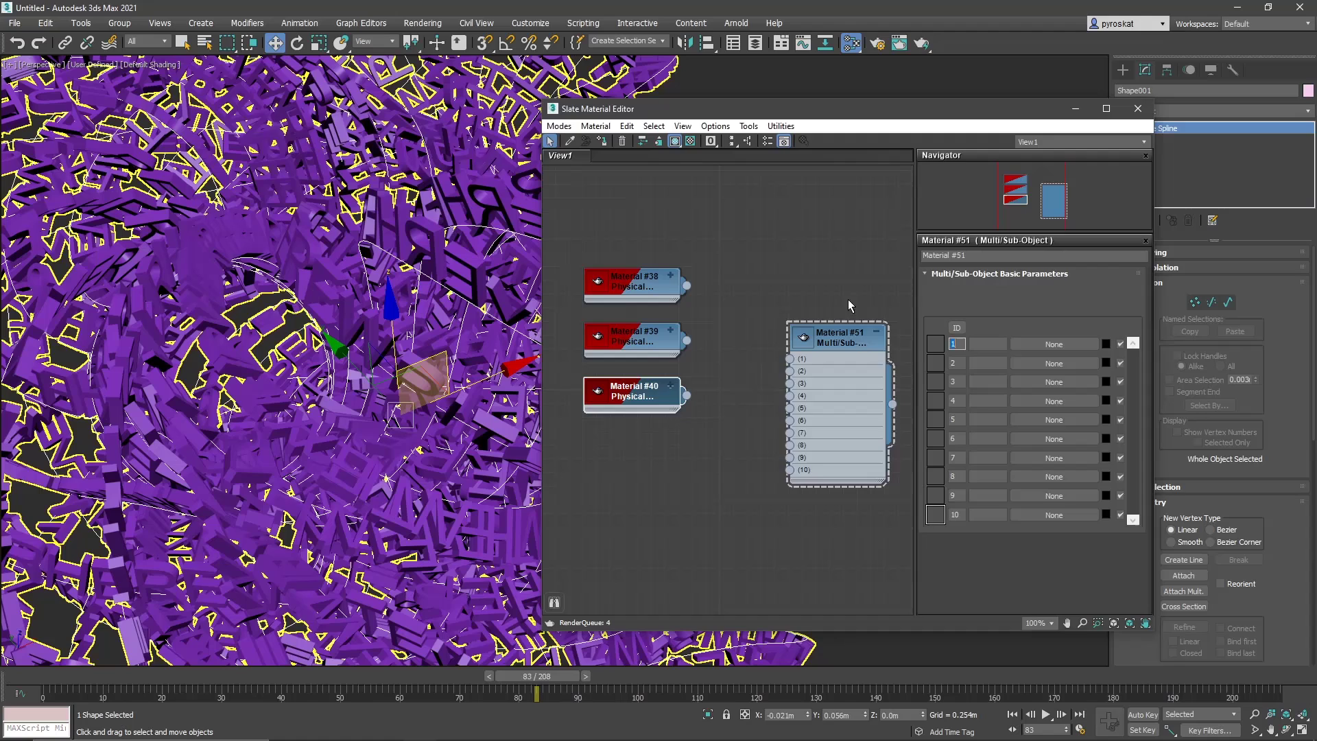
drag(826, 338, 748, 290)
drag(686, 340, 749, 302)
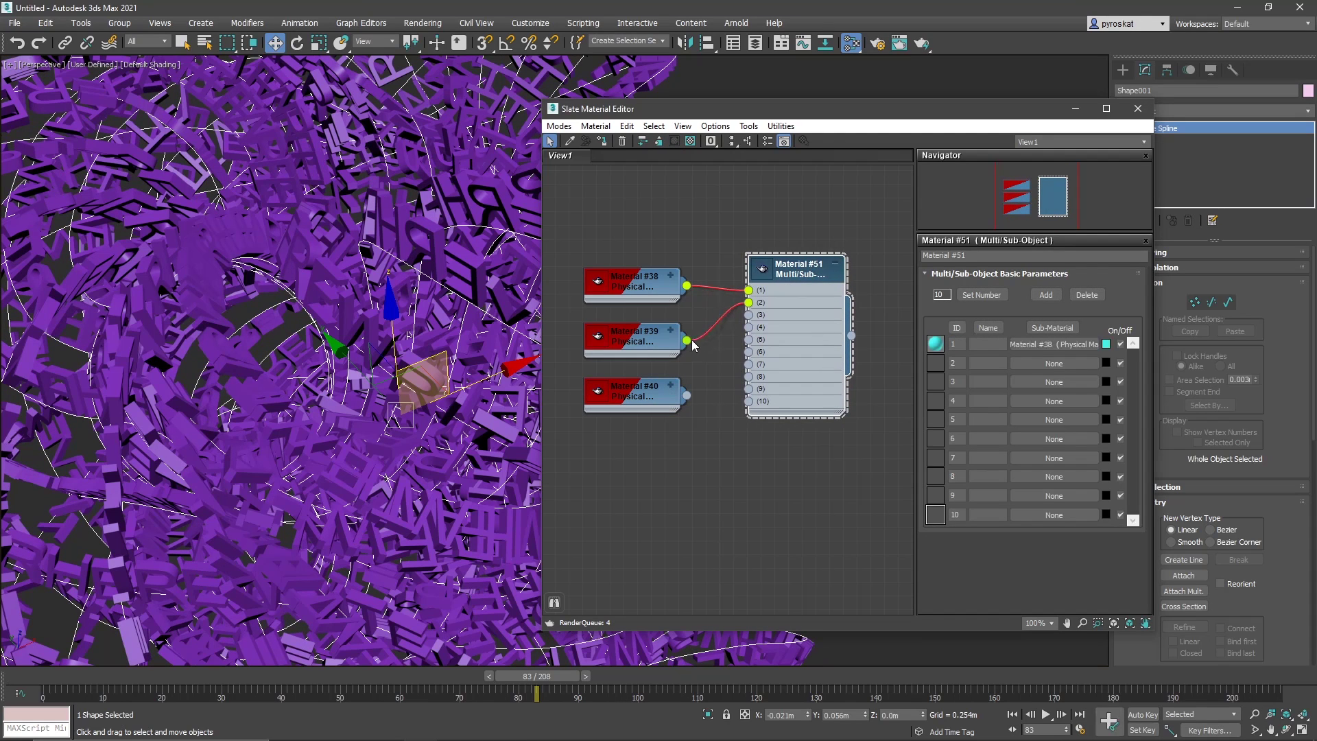
drag(687, 397, 748, 315)
Step: Apply Material #51 to the text and minimize the material editor
drag(851, 335, 609, 81)
scroll(617, 82, down, 5)
scroll(609, 81, up, 3)
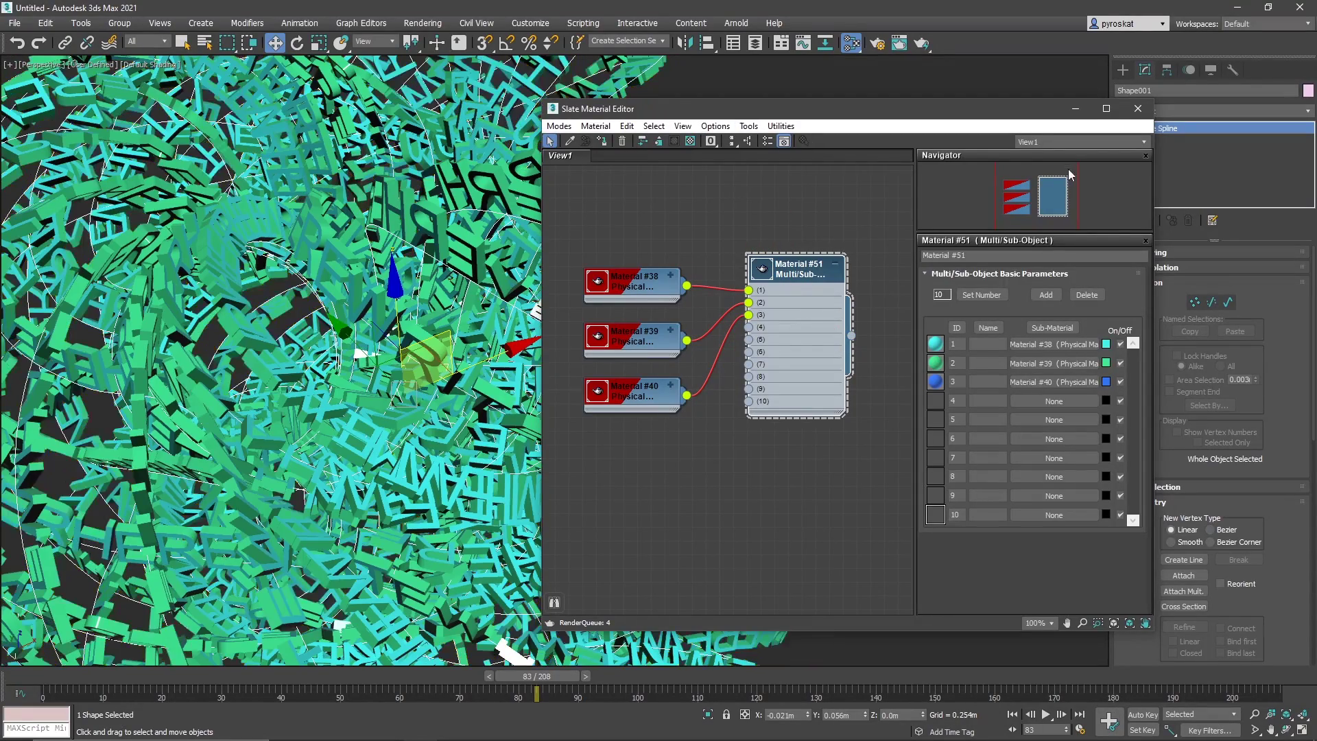
click(1075, 110)
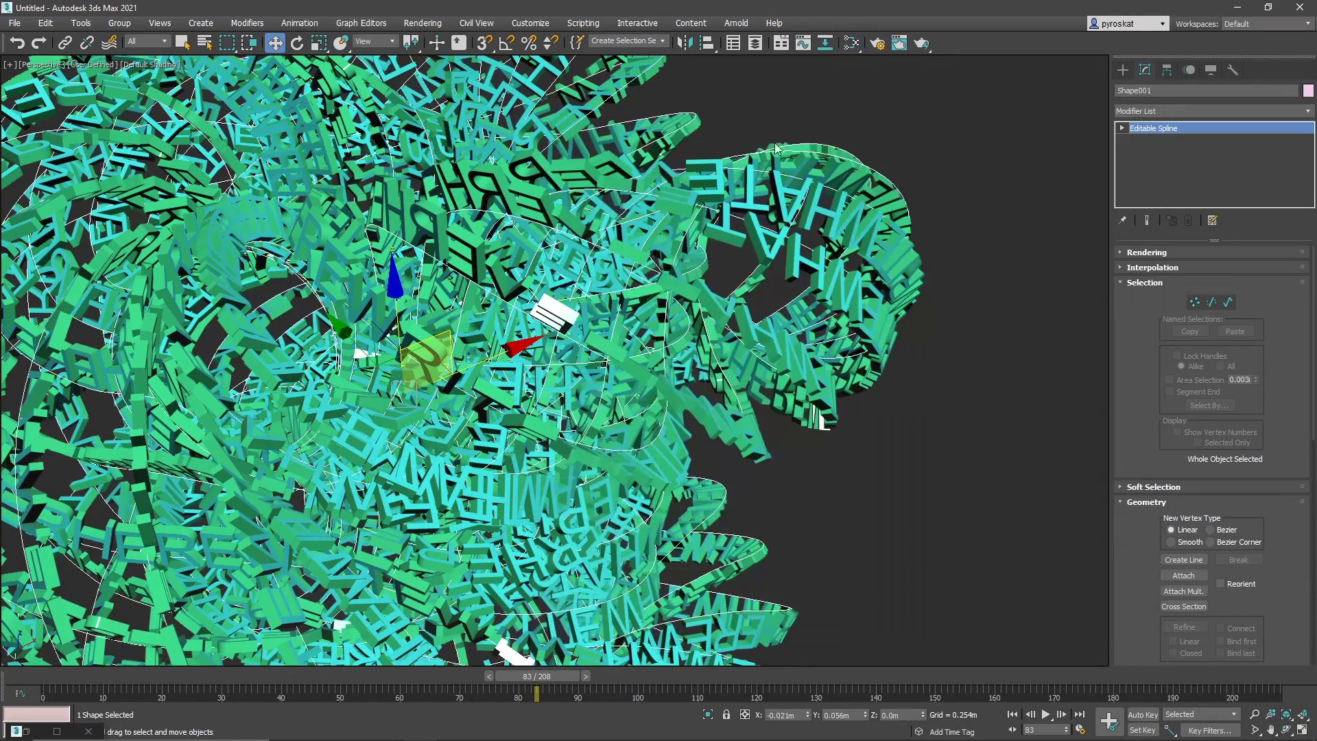
Step: Enable Adopt Shape matID on TextPlus001's Path Deform to colour strands cyan, green, blue
click(691, 168)
drag(1228, 409, 1294, 70)
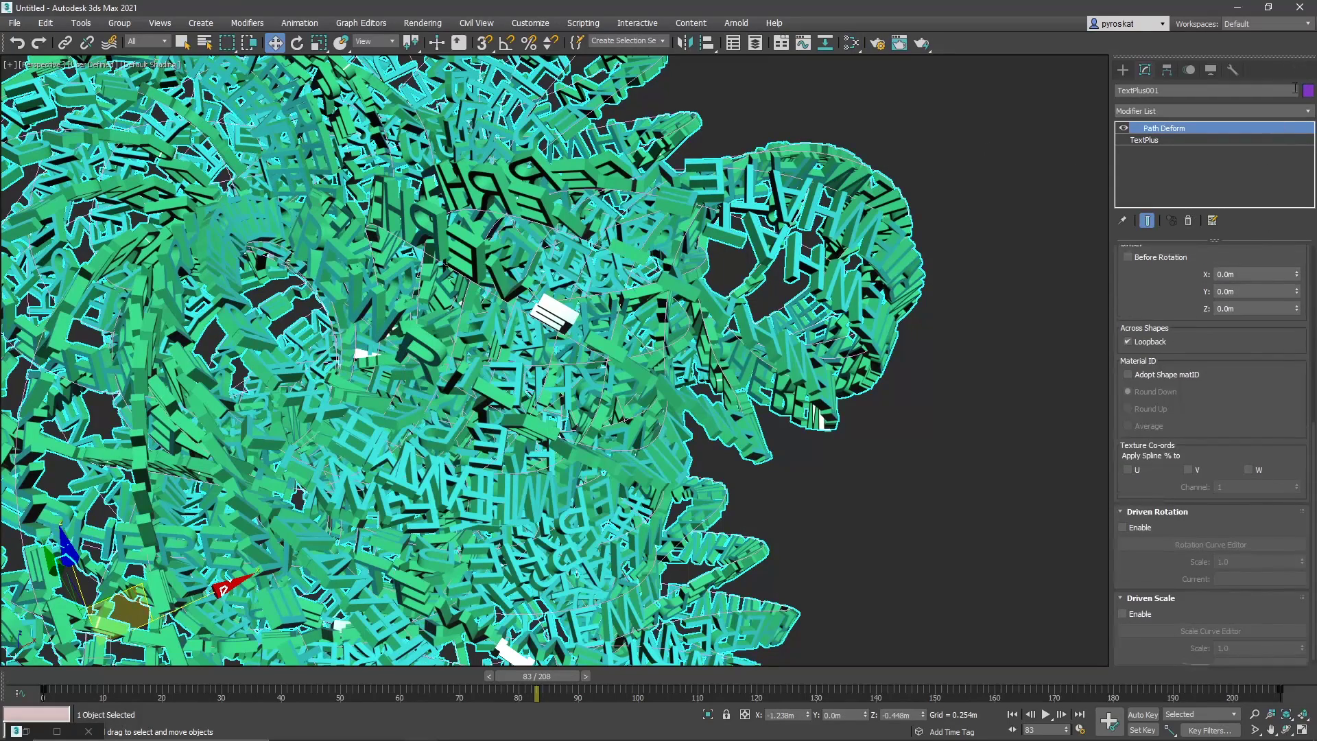
click(1161, 376)
middle_drag(668, 177, 862, 192)
scroll(777, 224, down, 3)
Step: Inspect Material #38's cyan base colour in the Slate editor, then play the animation
click(953, 266)
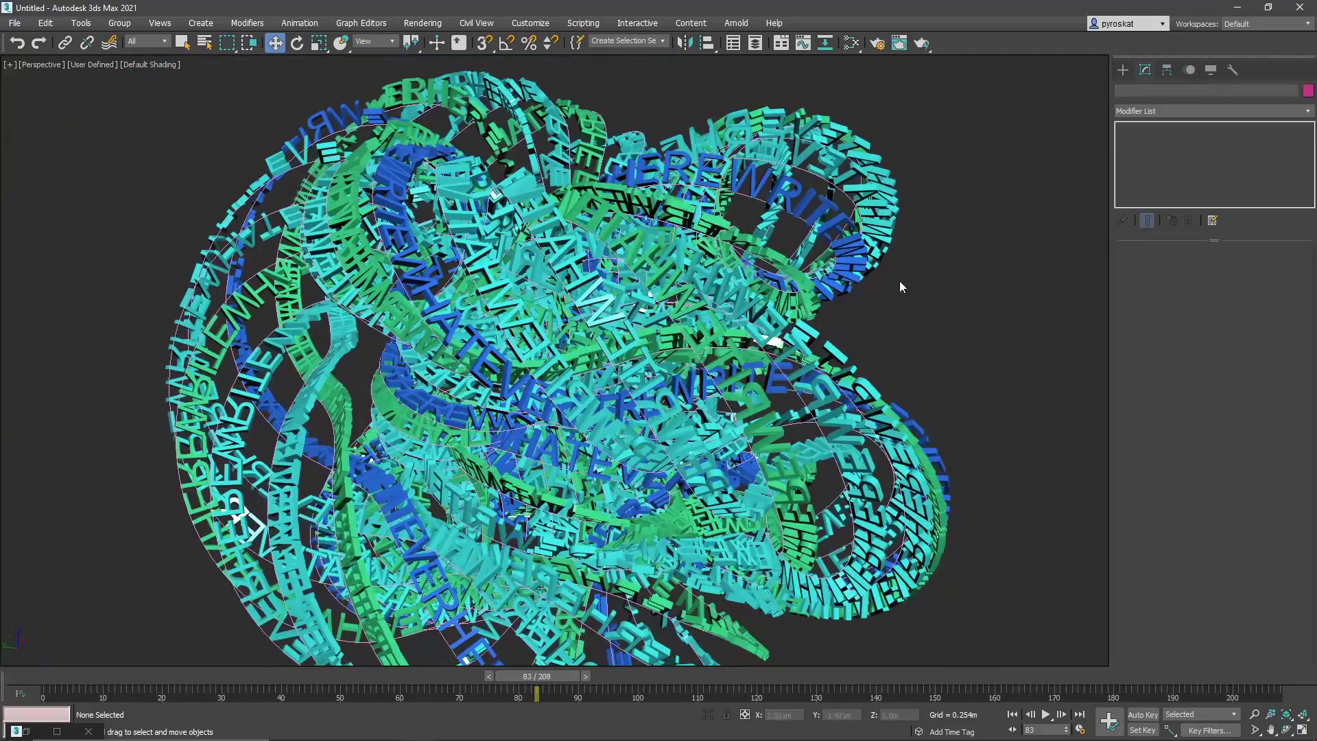
key(m)
double_click(641, 288)
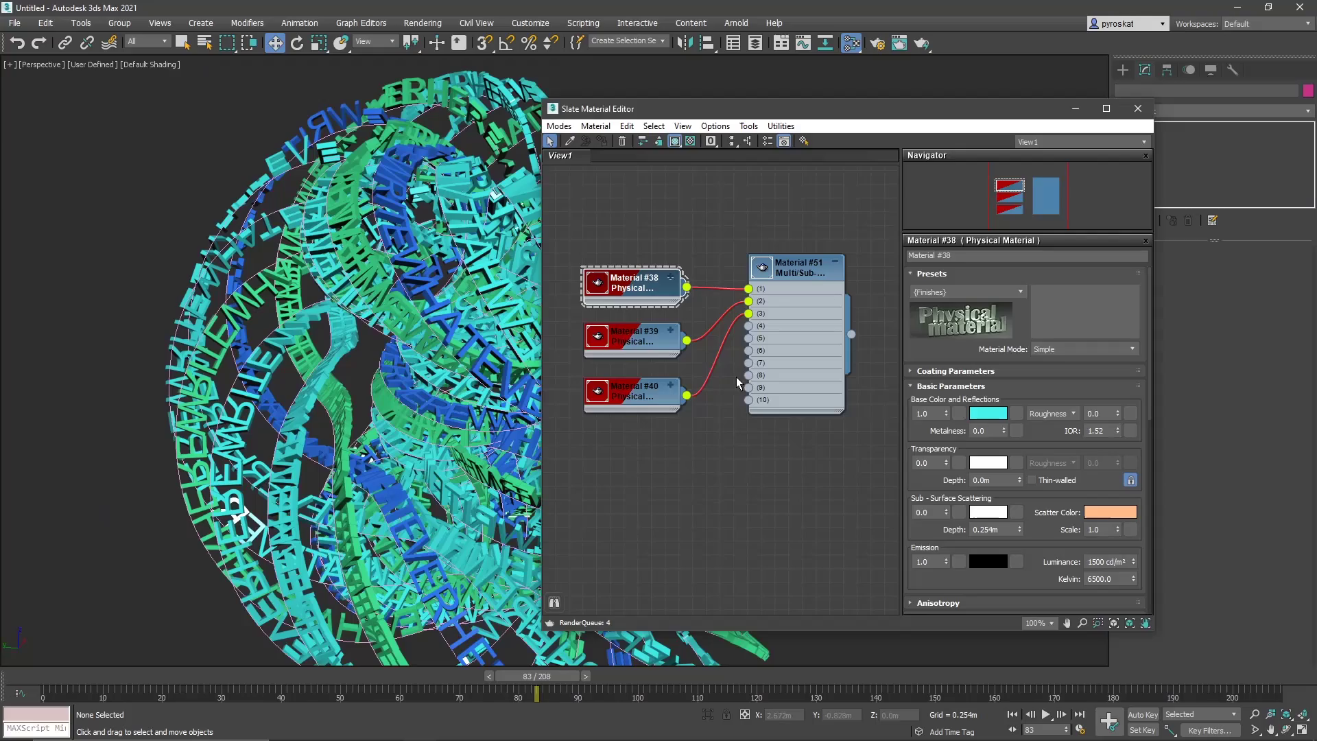
click(995, 414)
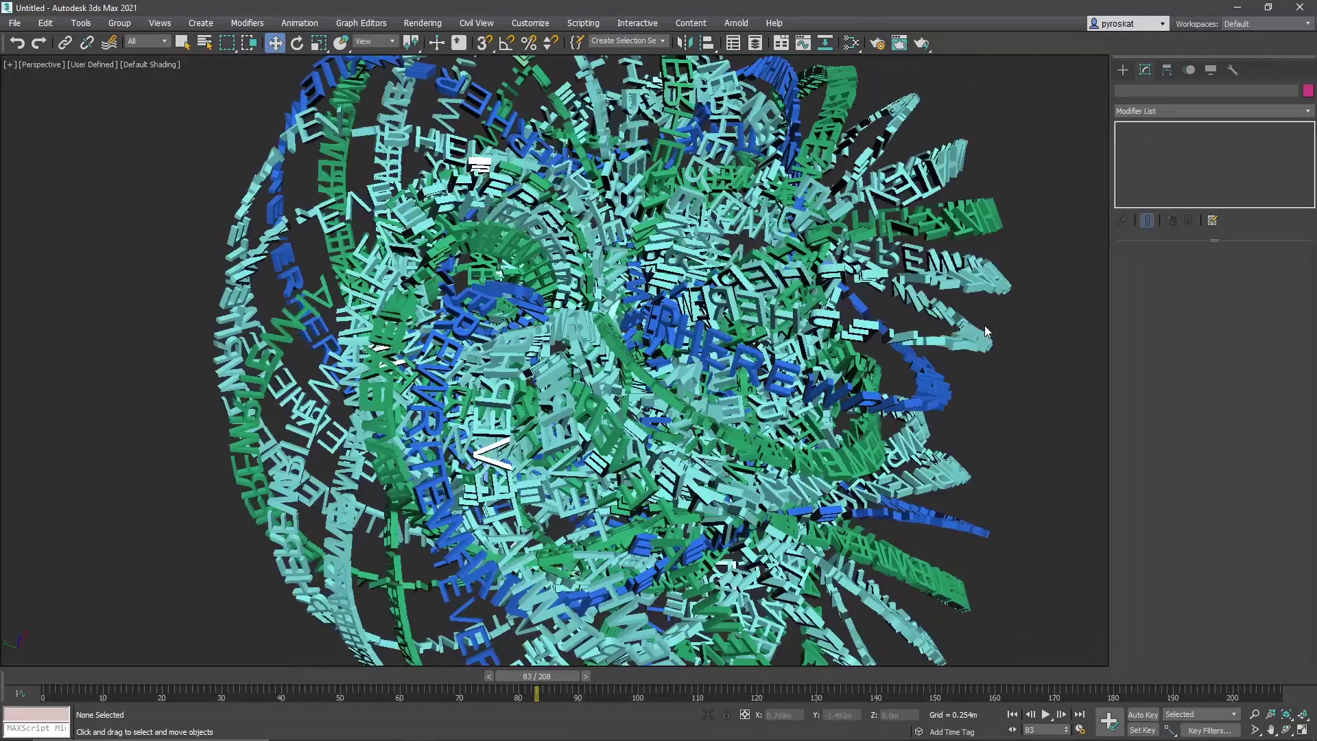
alt+middle_drag(985, 325, 972, 331)
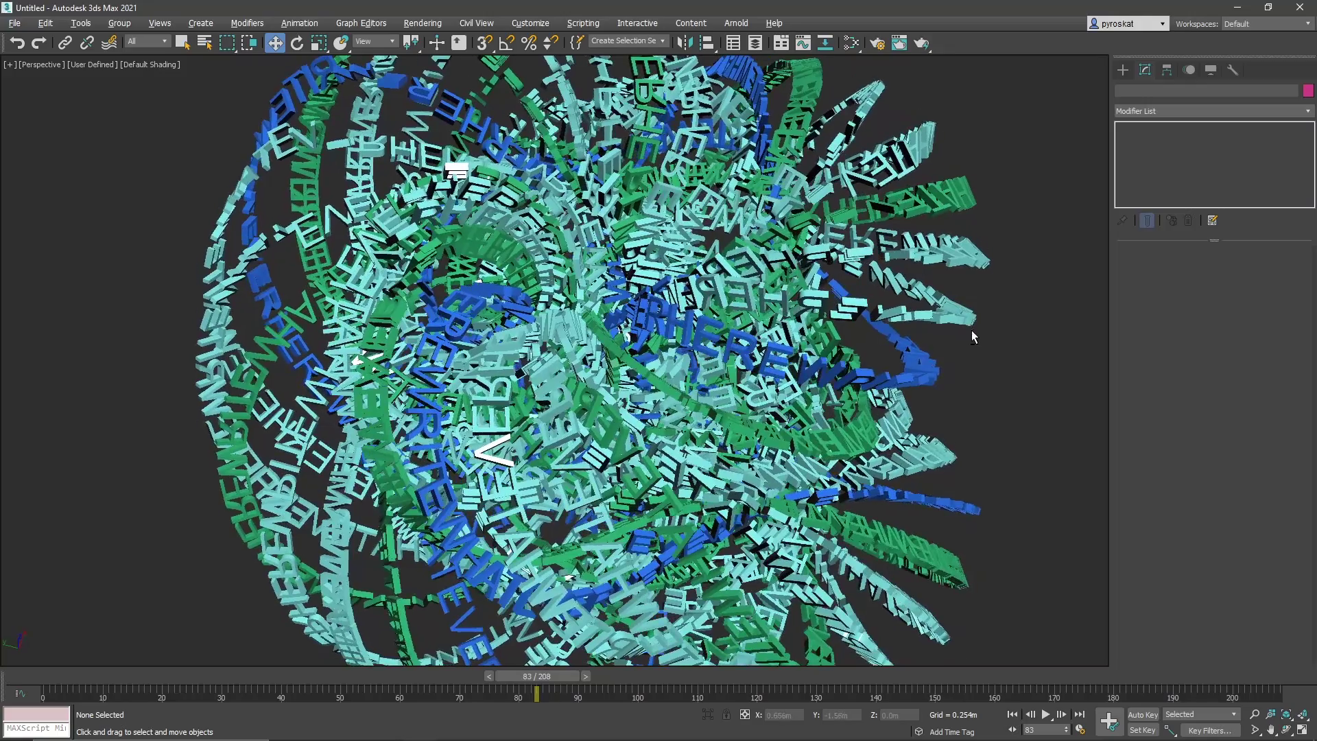
click(1046, 715)
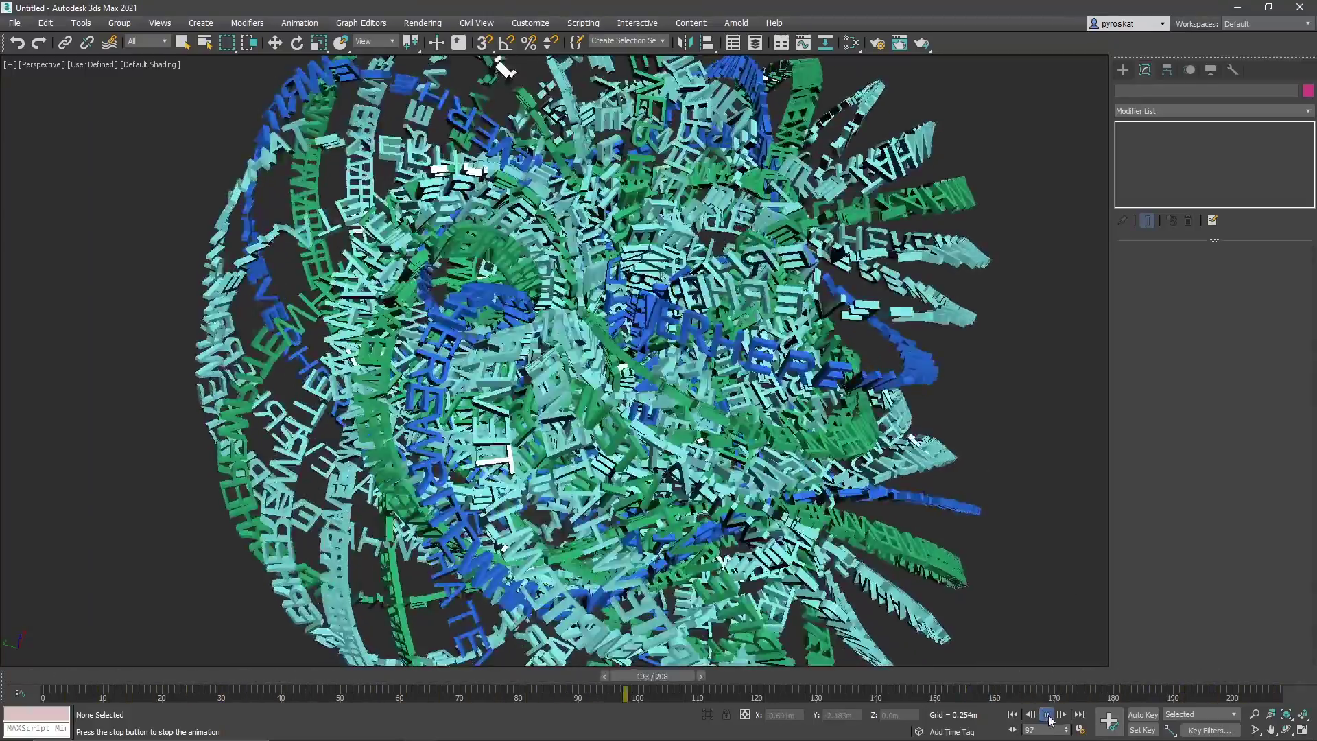
Step: Stop playback at frame 108 and select TextPlus001 with the Move tool
click(1046, 714)
key(w)
click(734, 408)
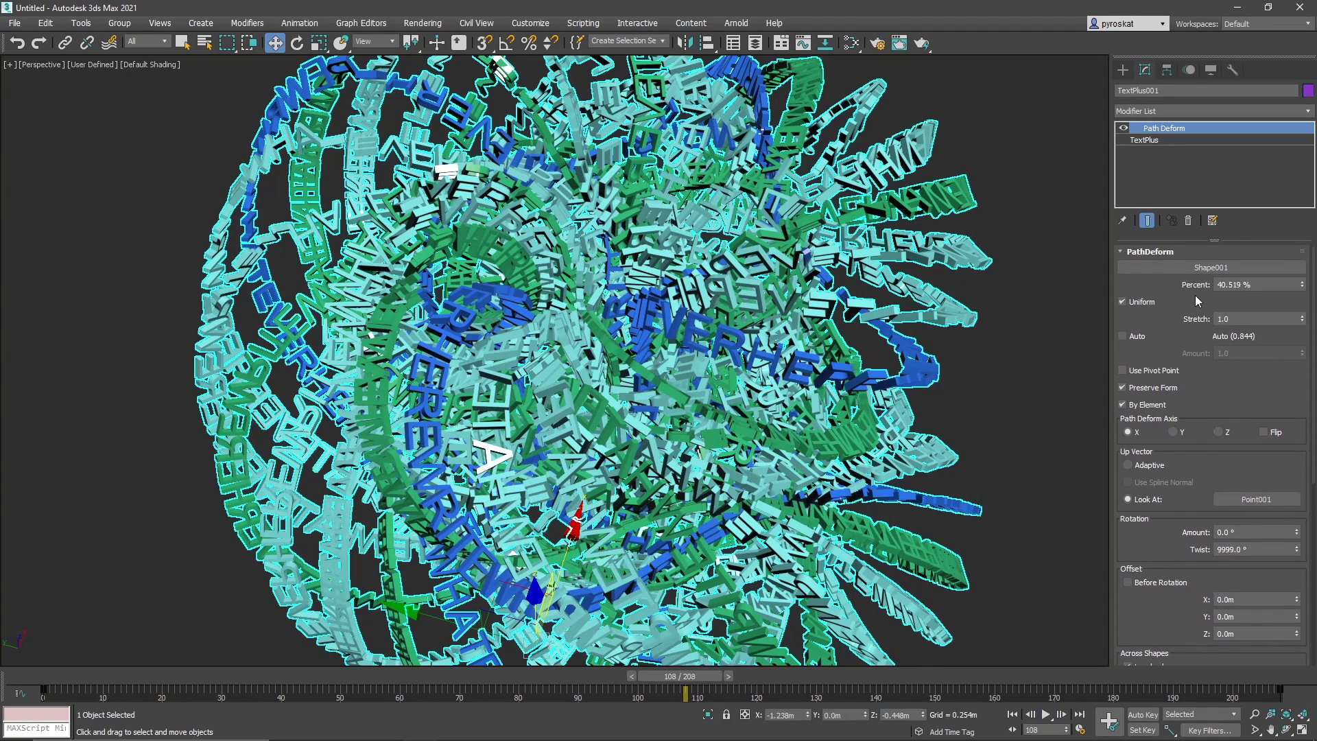
Step: Scroll through TextPlus001's Path Deform rollouts in the Modify panel to review them
drag(1192, 546, 1192, 259)
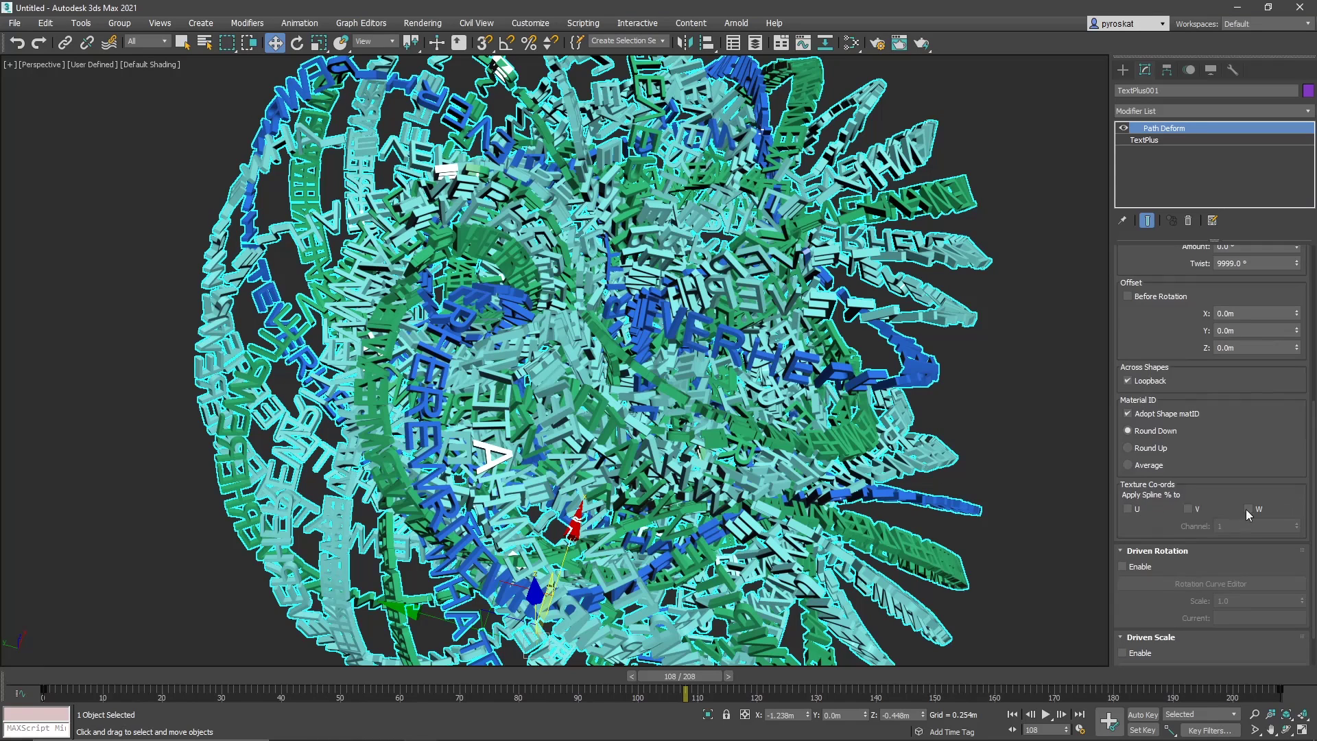
drag(1144, 487, 1148, 438)
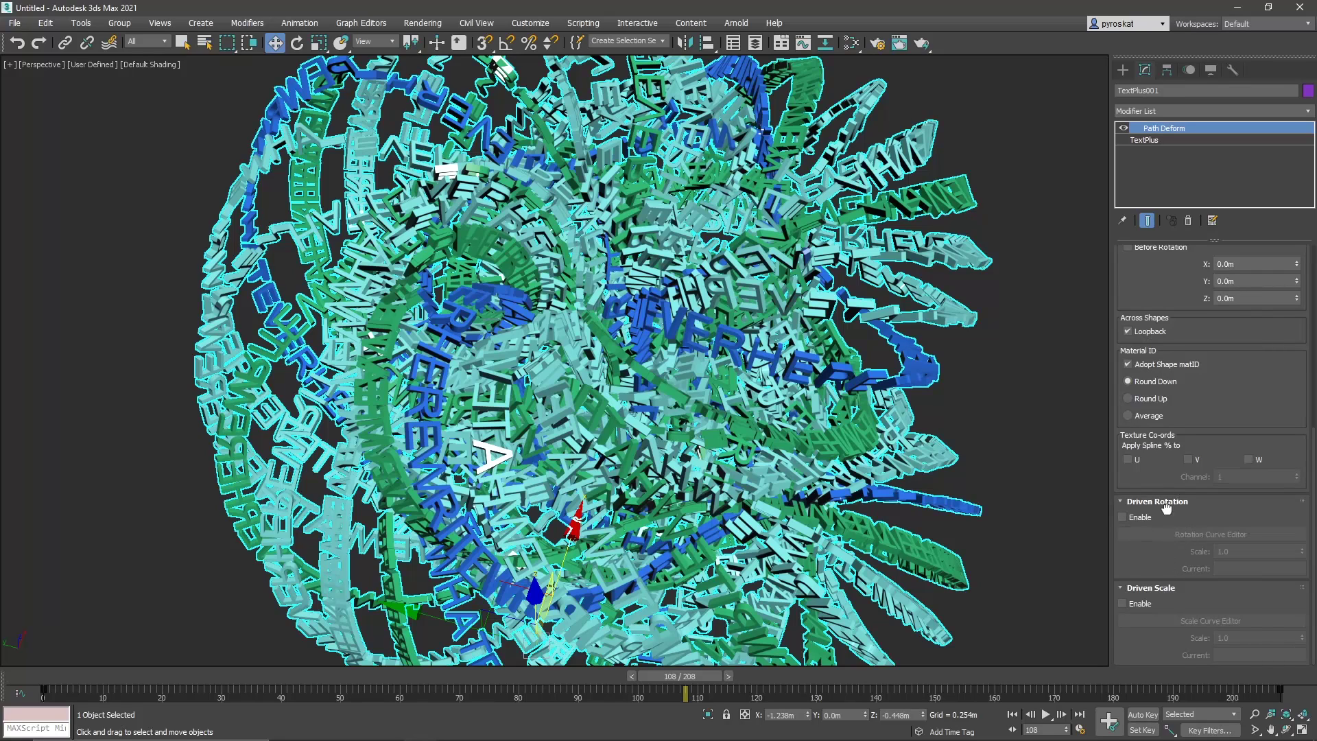
scroll(1194, 521, up, 5)
scroll(1200, 560, up, 2)
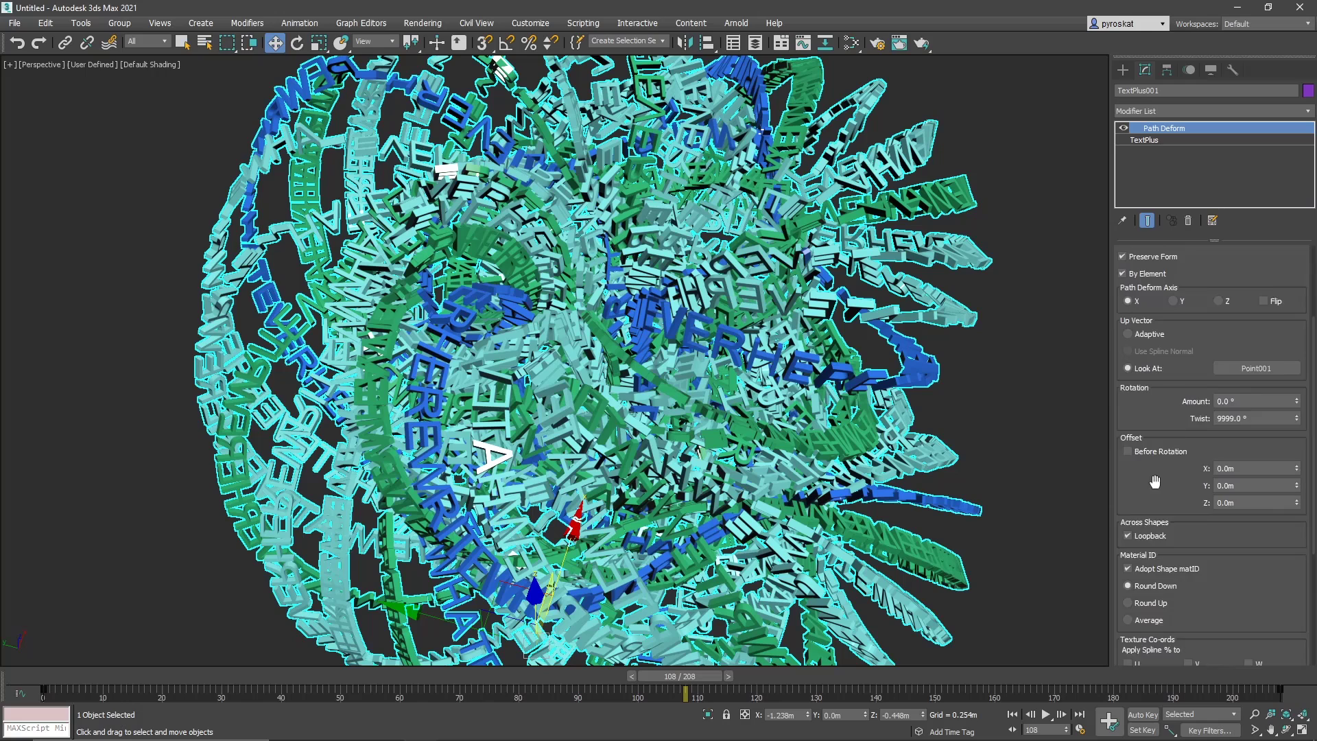
drag(1149, 483, 1139, 561)
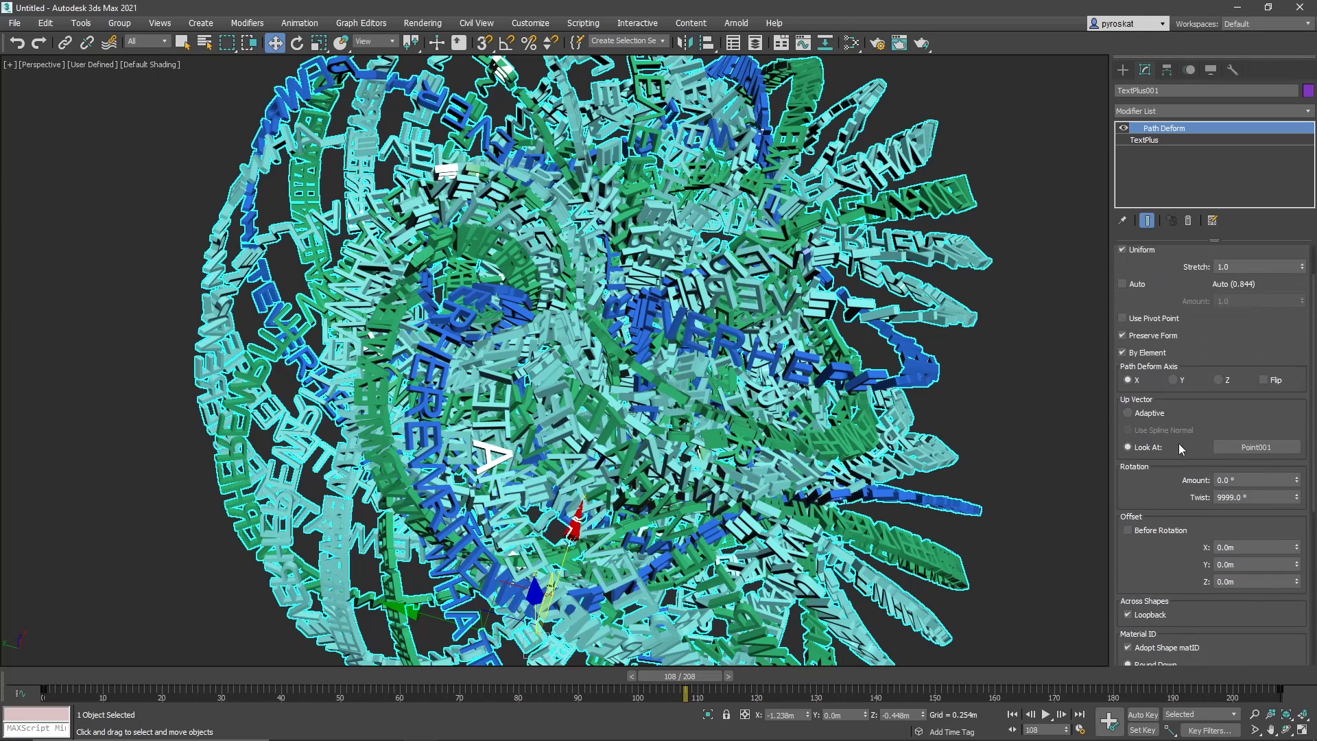